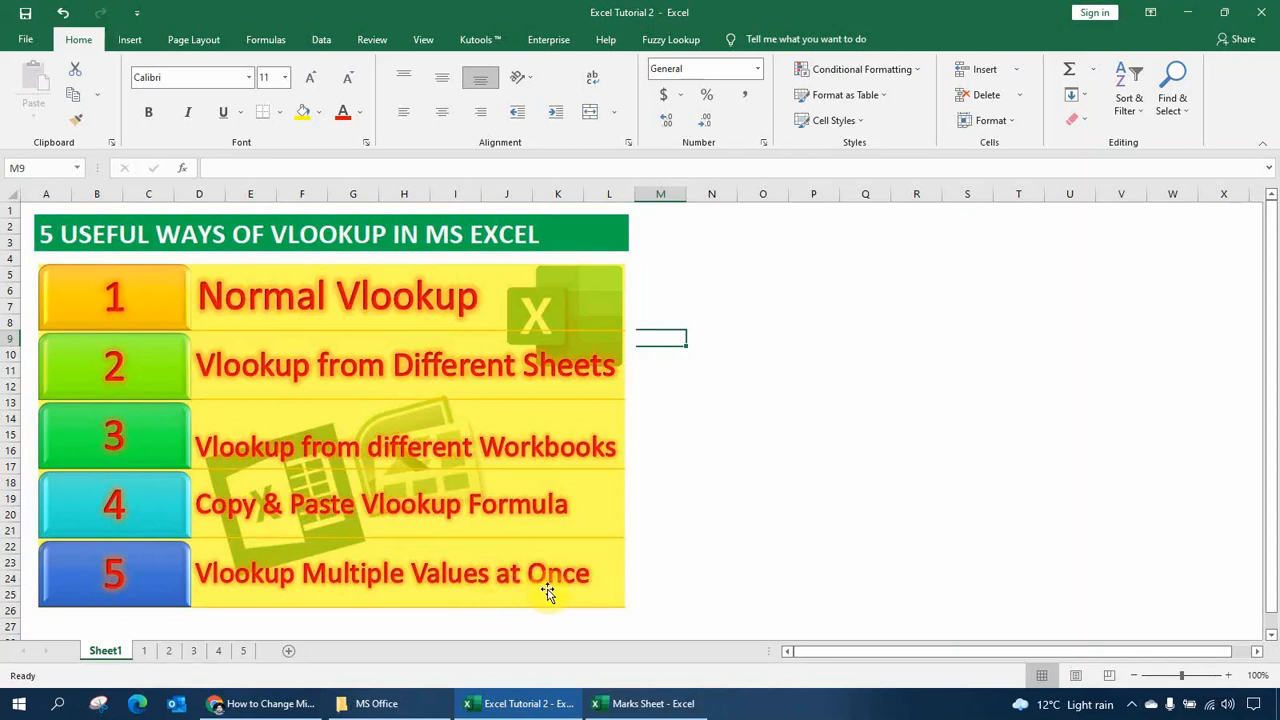
# - Open sheet 1, set its zoom to 150%, and look over the student list and the Marks table
pyautogui.click(146, 652)
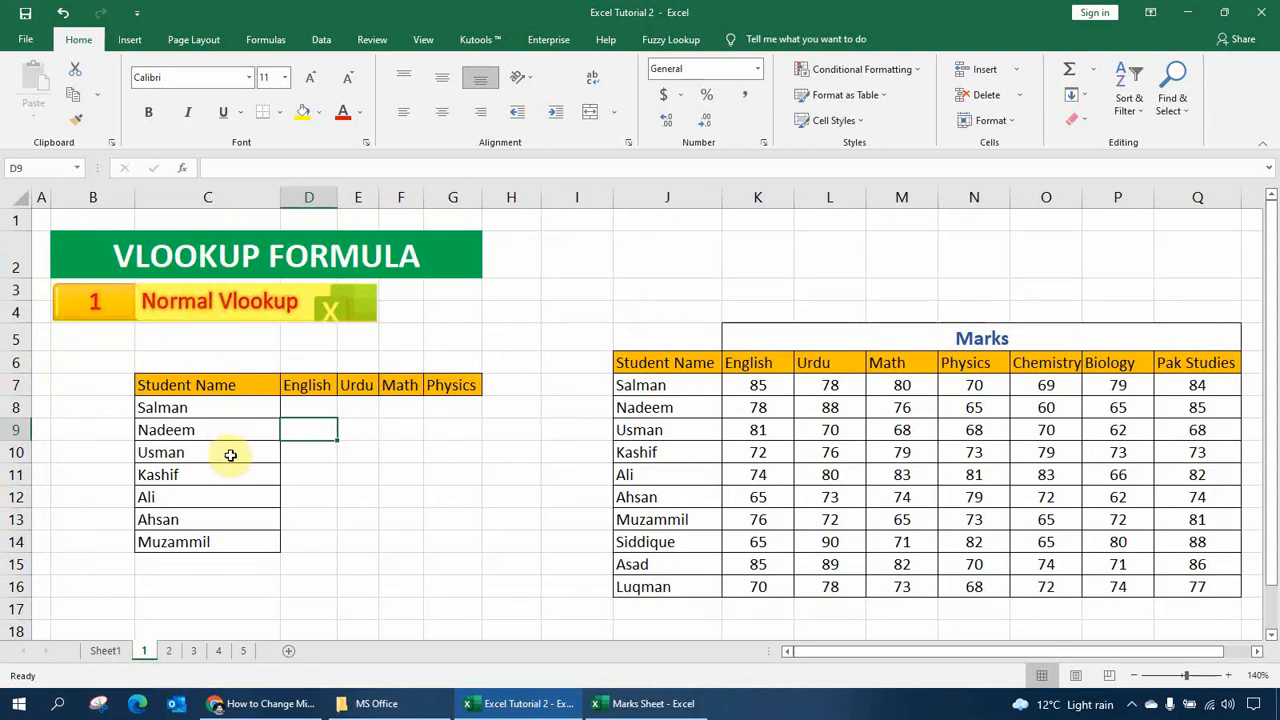
pyautogui.click(310, 413)
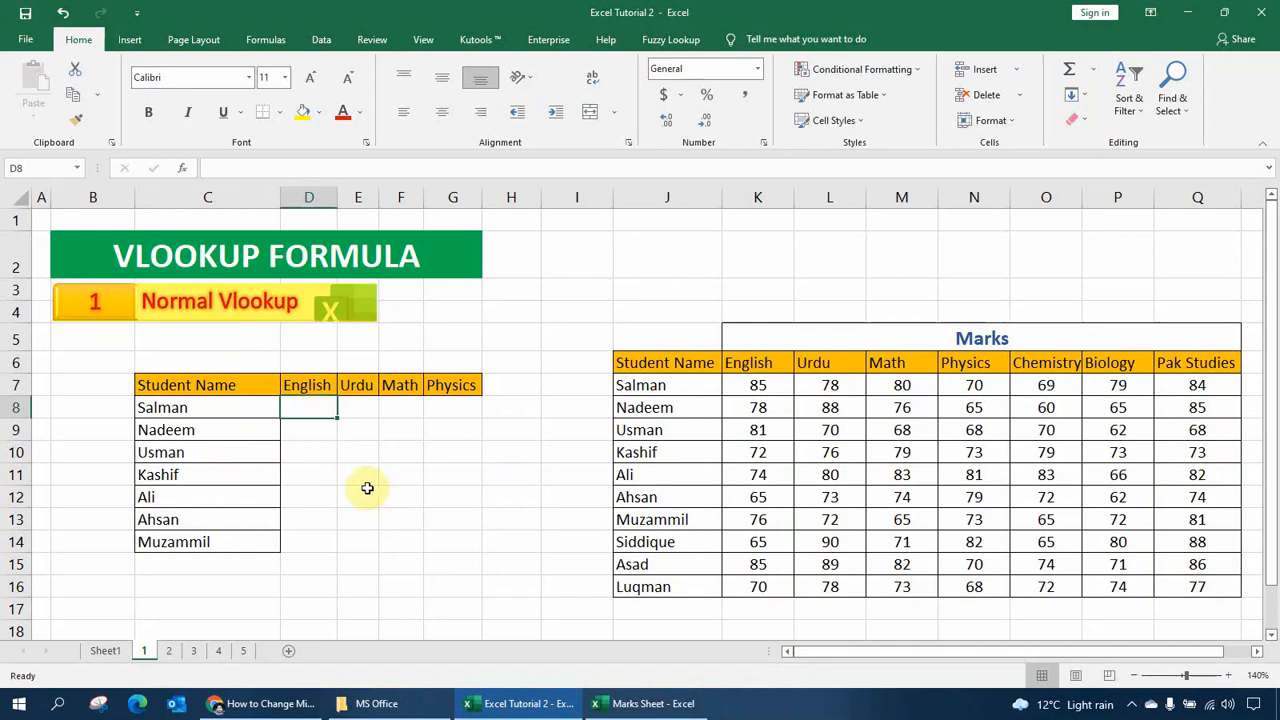
pyautogui.moveTo(853, 648); pyautogui.dragTo(948, 650)
pyautogui.click(1228, 675)
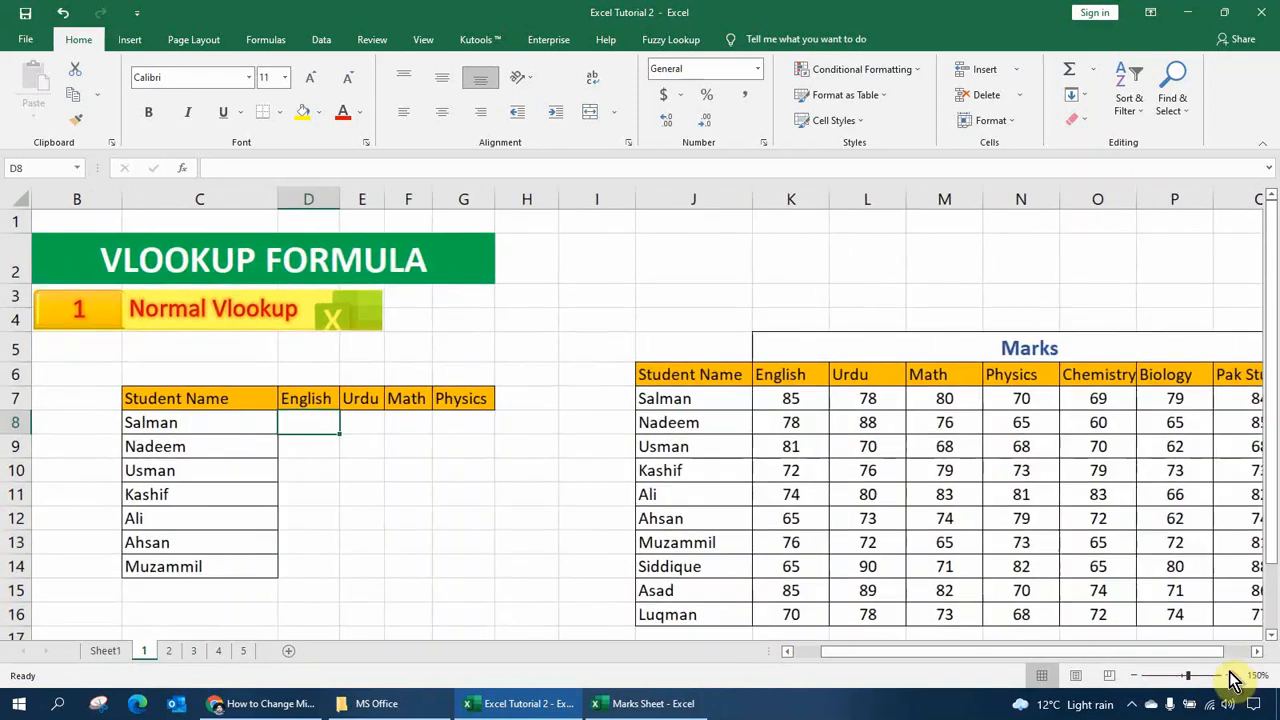
pyautogui.moveTo(1157, 664); pyautogui.dragTo(1185, 665)
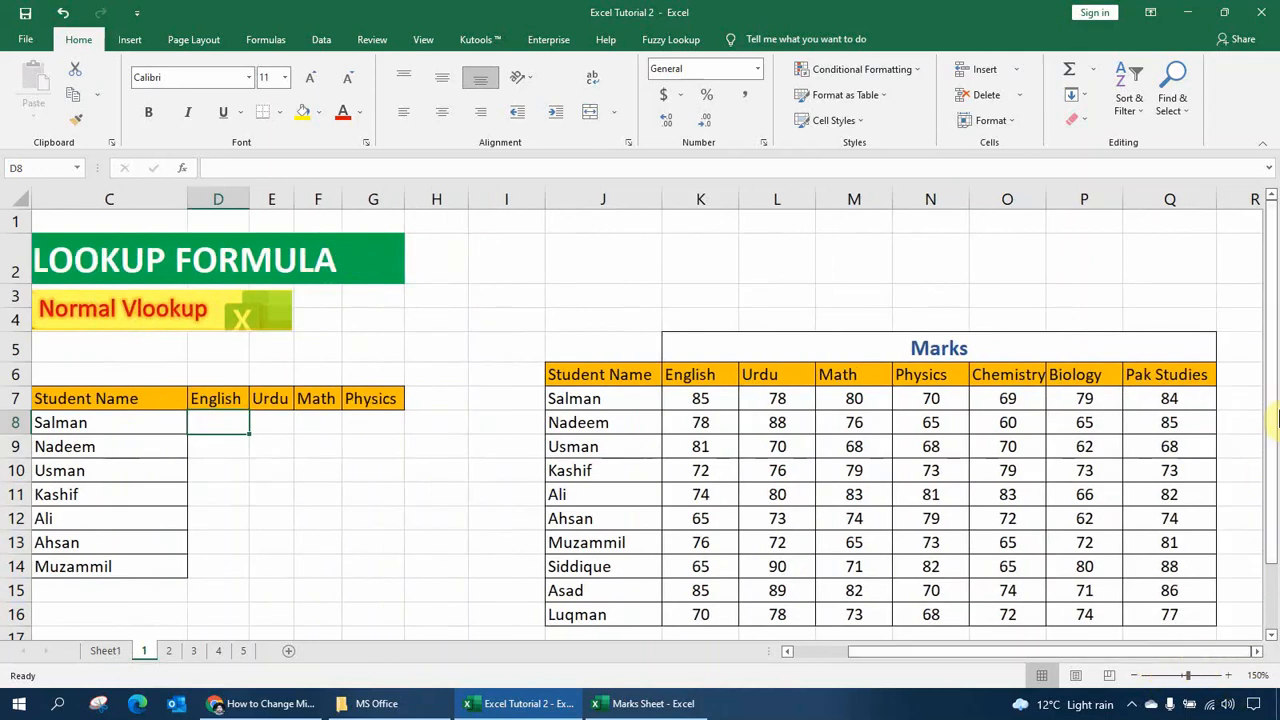
pyautogui.moveTo(1275, 420); pyautogui.dragTo(1276, 405)
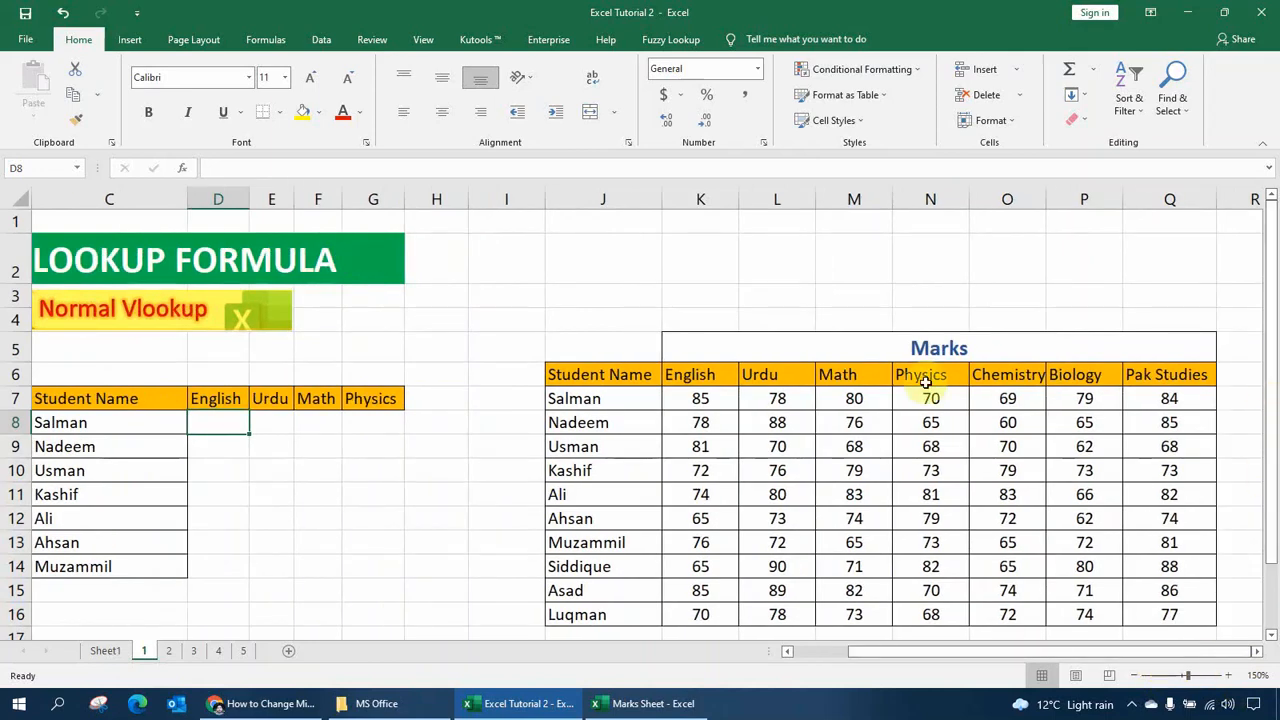
pyautogui.moveTo(1188, 664); pyautogui.dragTo(1090, 670)
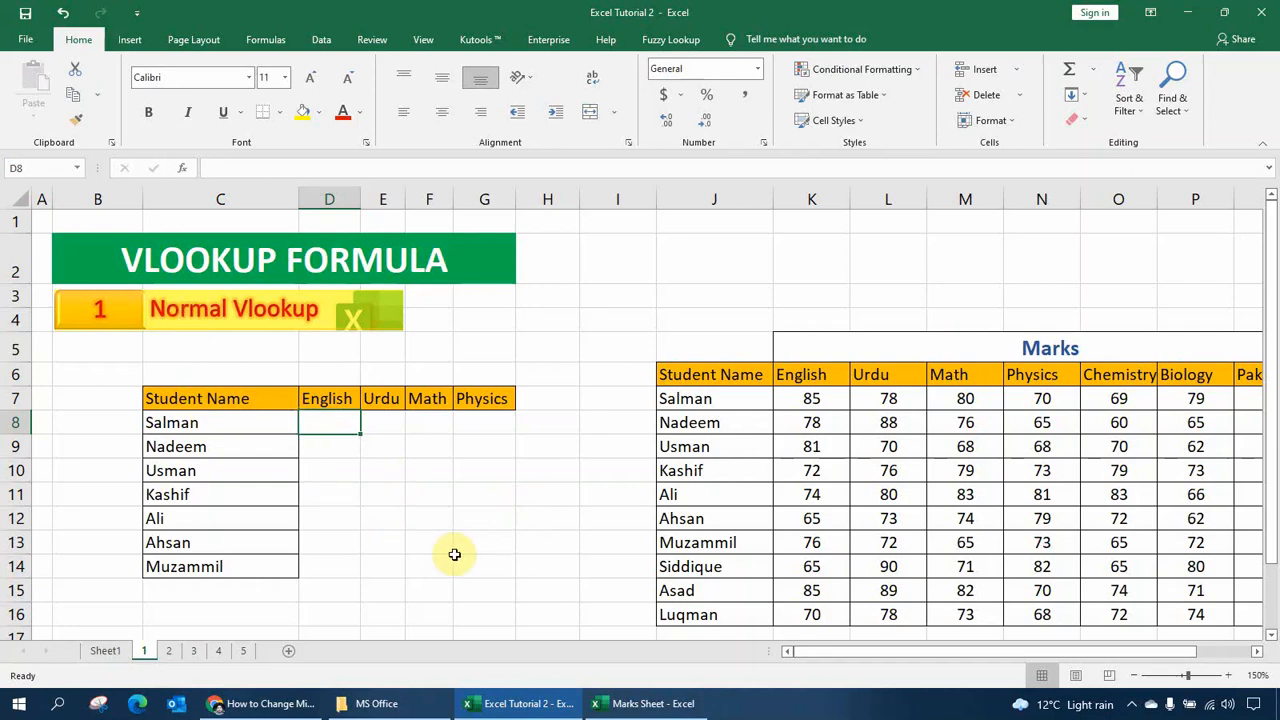
# - Start a VLOOKUP formula in D8 with C8 as the lookup value and the absolute range $J$6:$Q$16 as the table array
pyautogui.write('=')
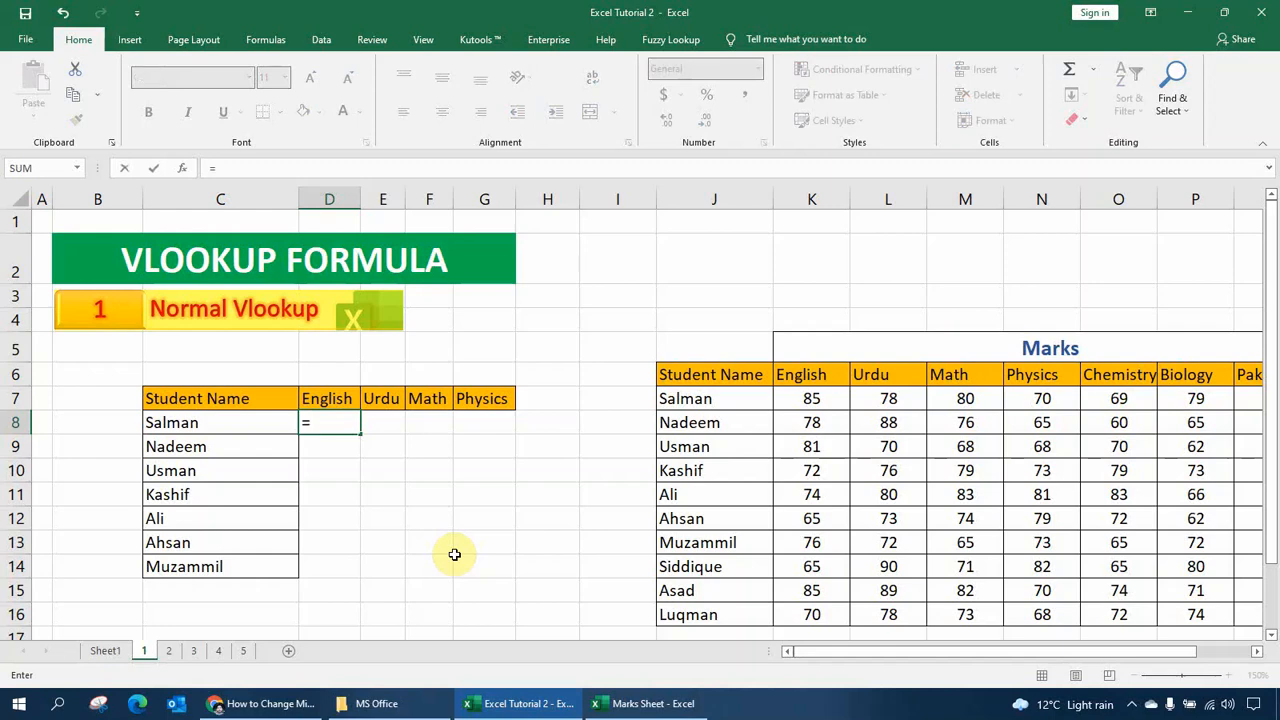
pyautogui.write('vl')
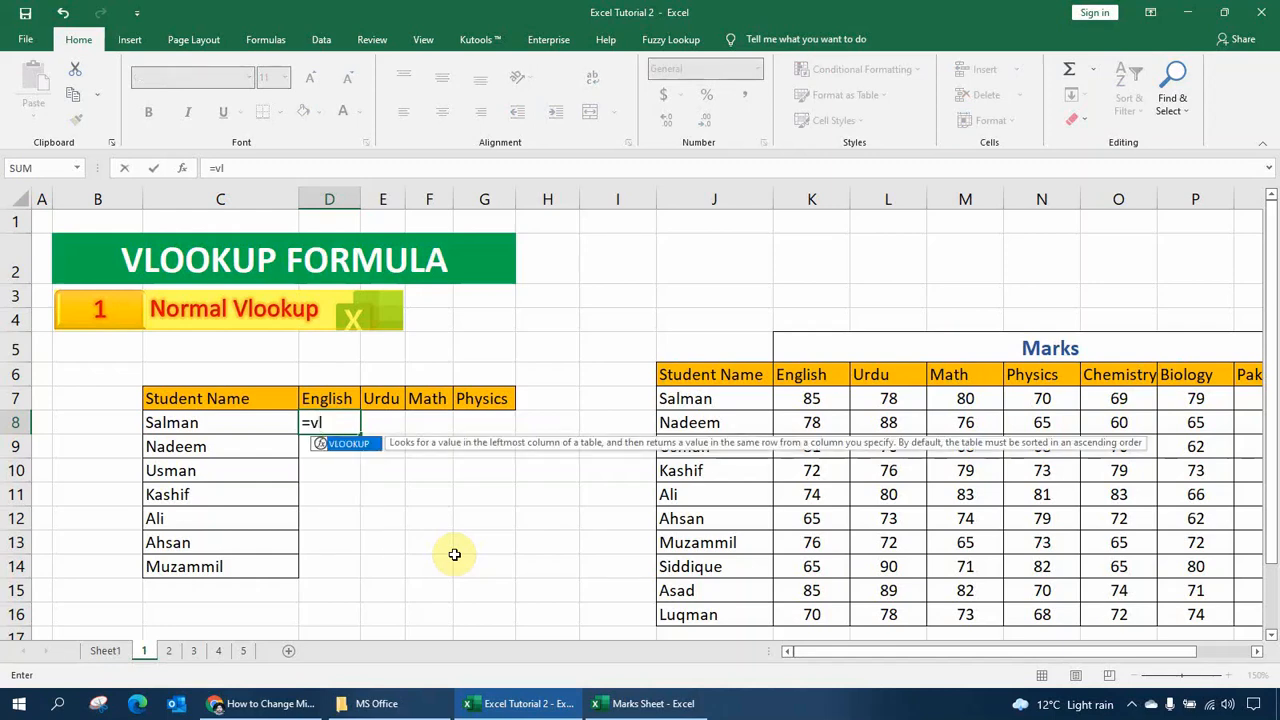
pyautogui.press('Tab')
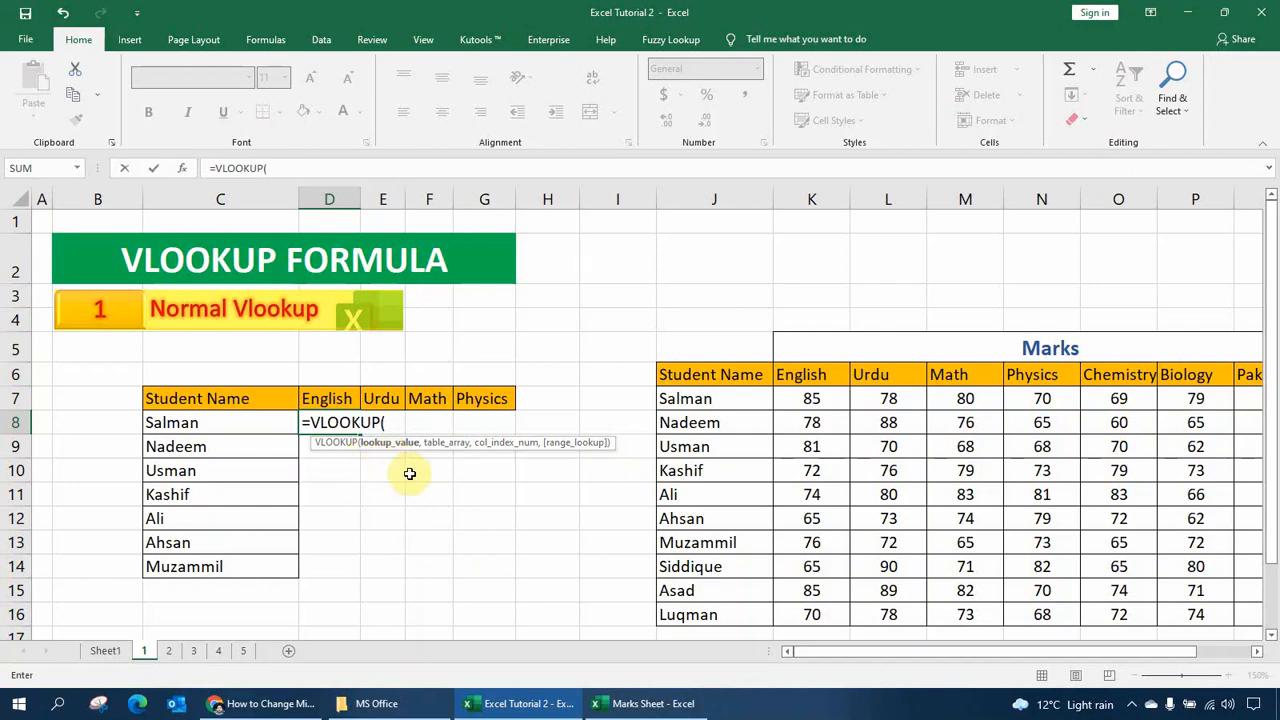
pyautogui.click(234, 421)
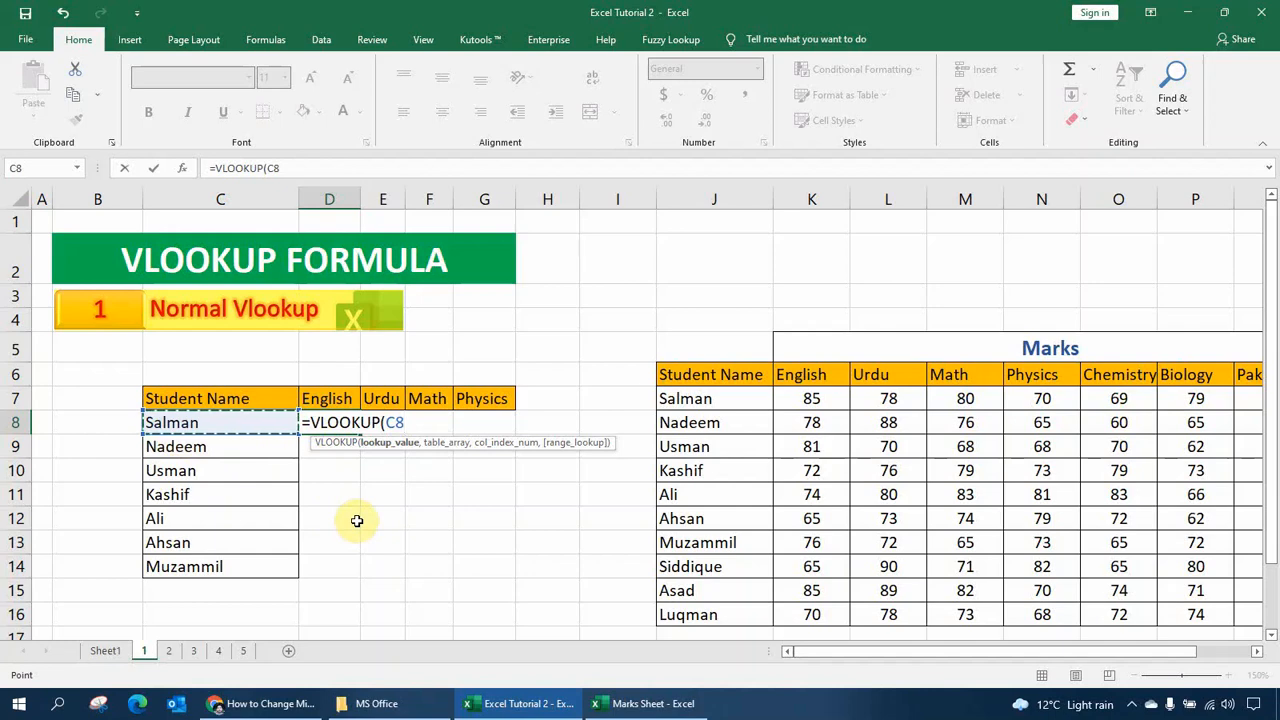
pyautogui.write(',')
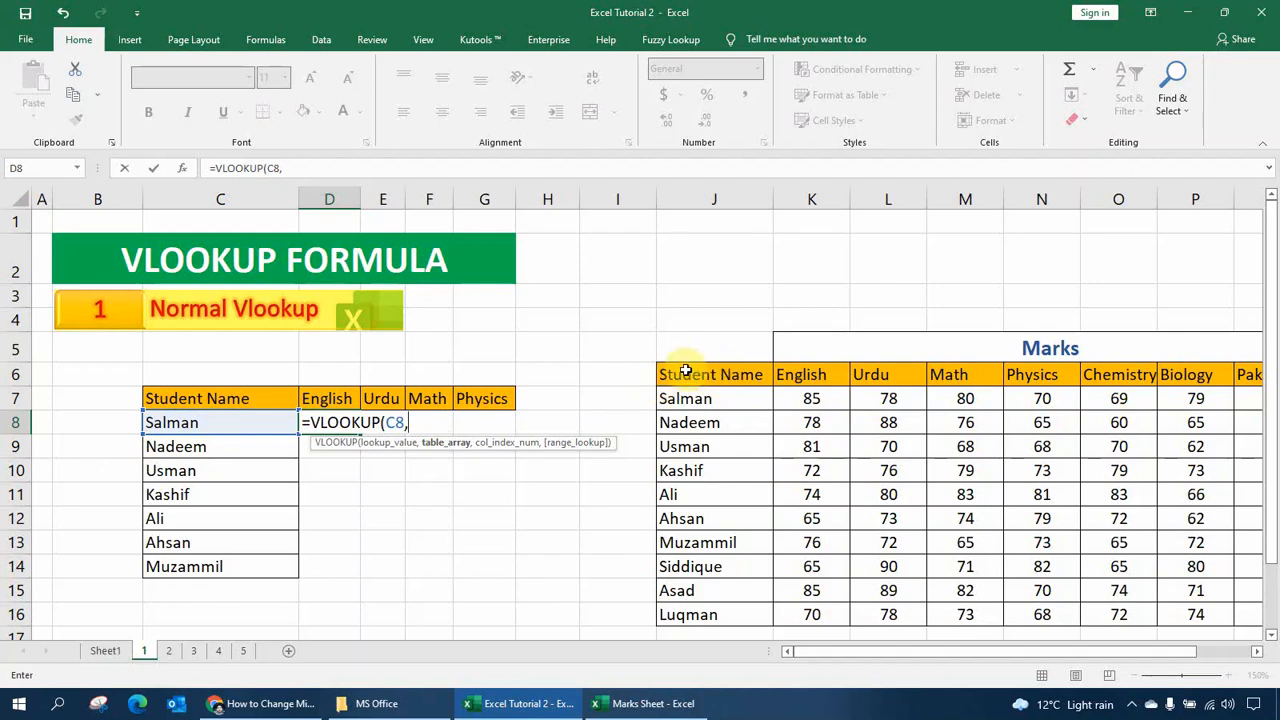
pyautogui.moveTo(686, 371); pyautogui.dragTo(1041, 619)
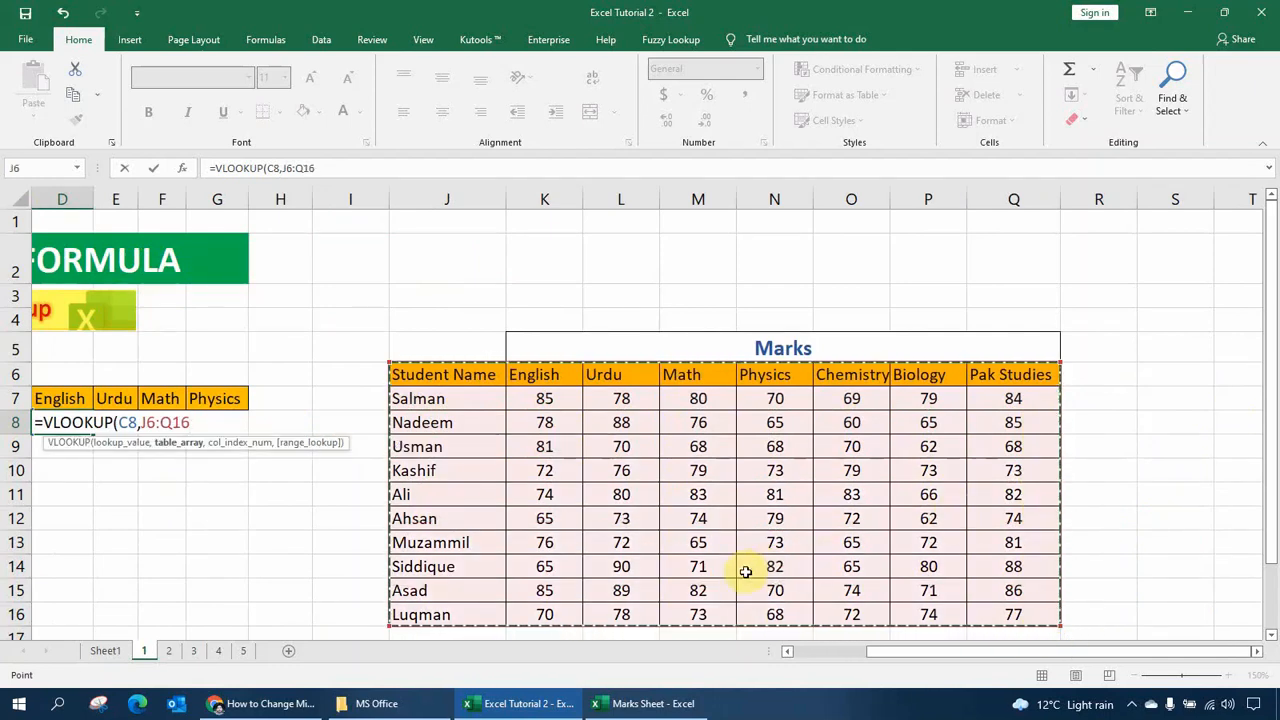
pyautogui.press('F4')
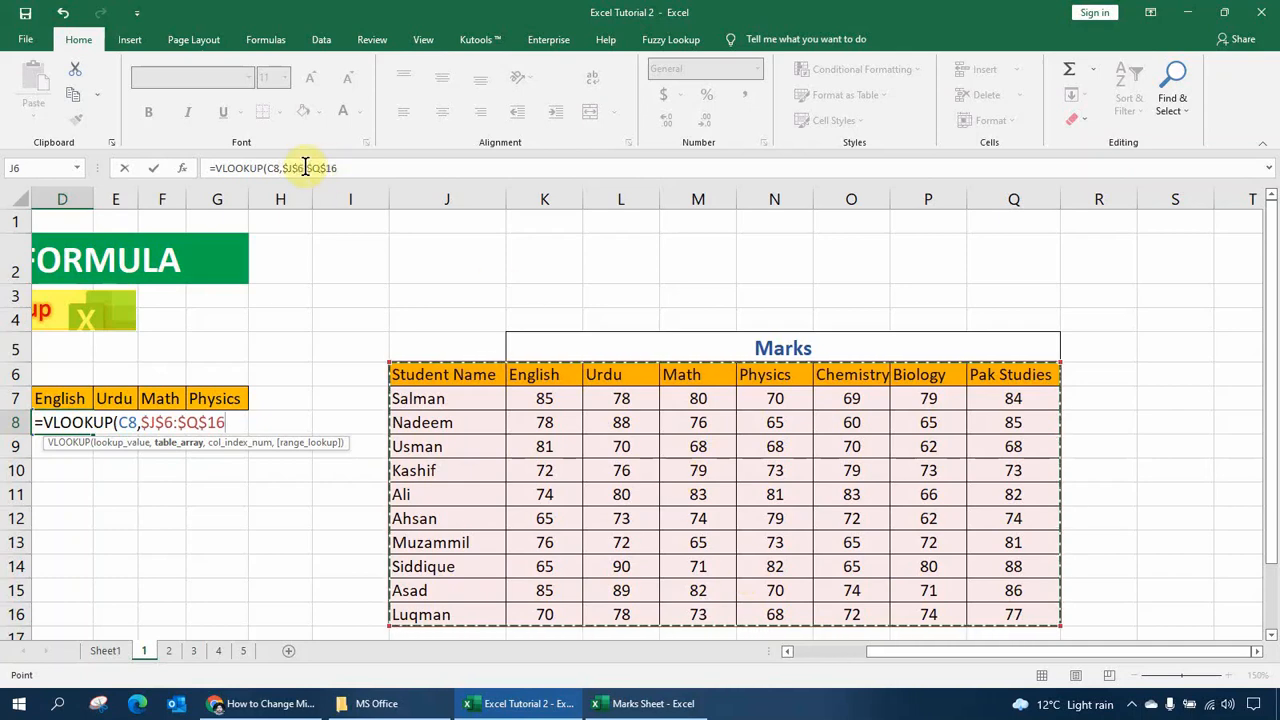
pyautogui.moveTo(951, 657); pyautogui.dragTo(870, 675)
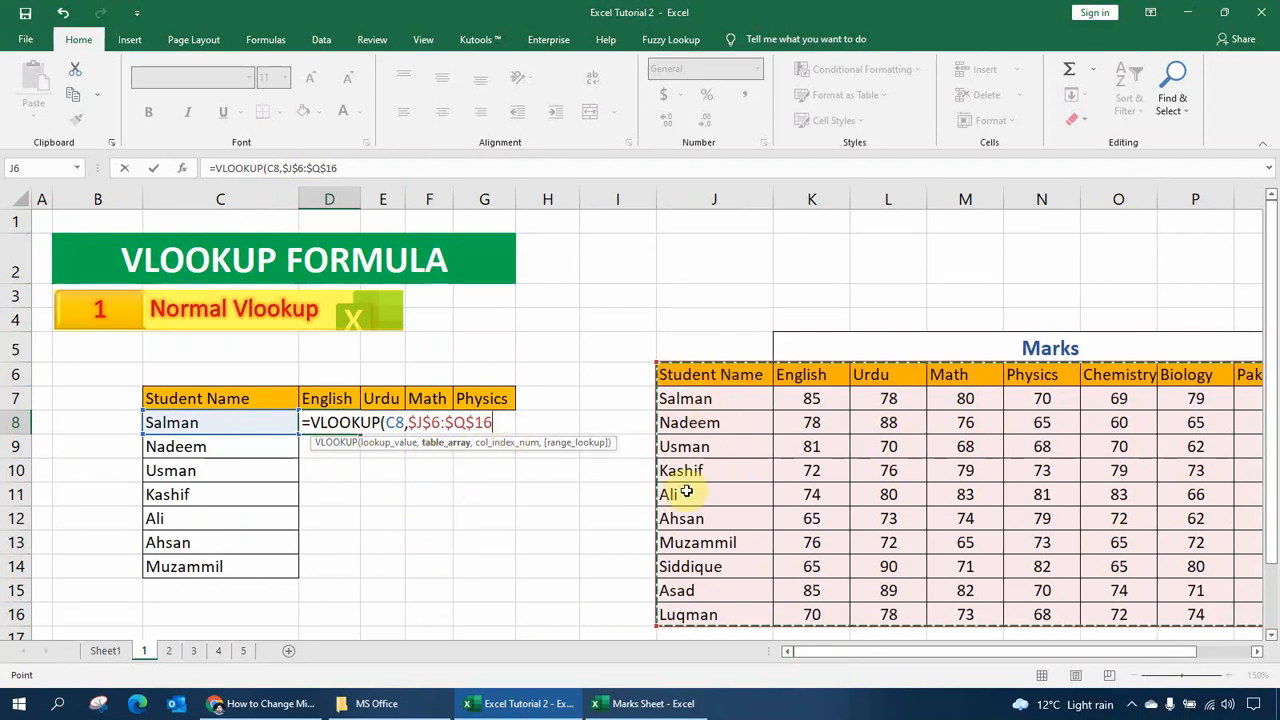
# - Complete the D8 VLOOKUP formula with column index 2 and range lookup 0 for an exact match
pyautogui.write(',2')
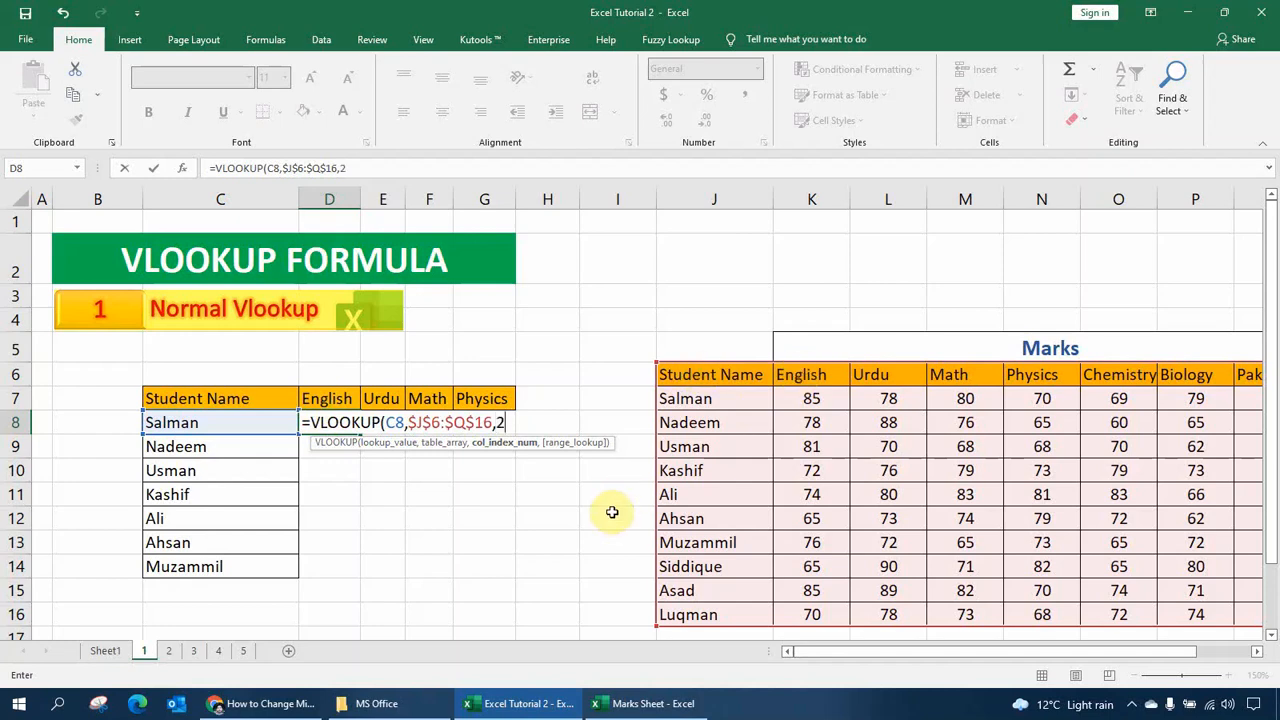
pyautogui.write(',')
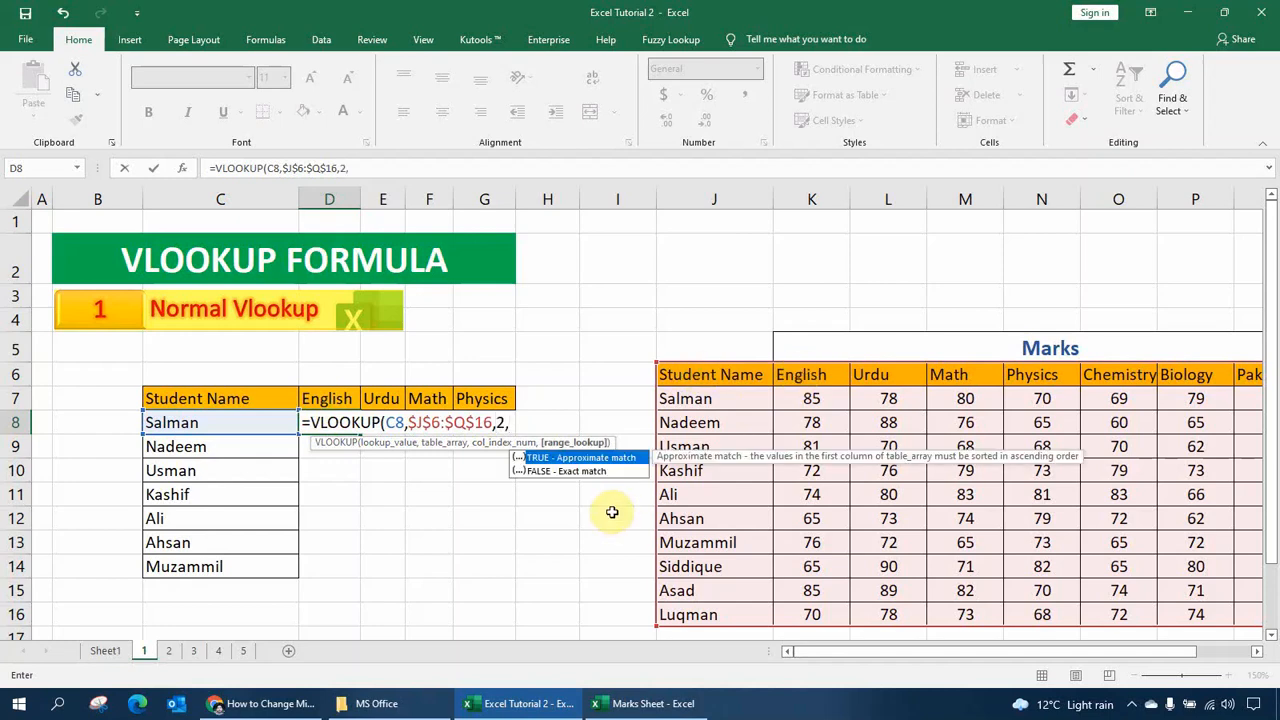
pyautogui.write('0)')
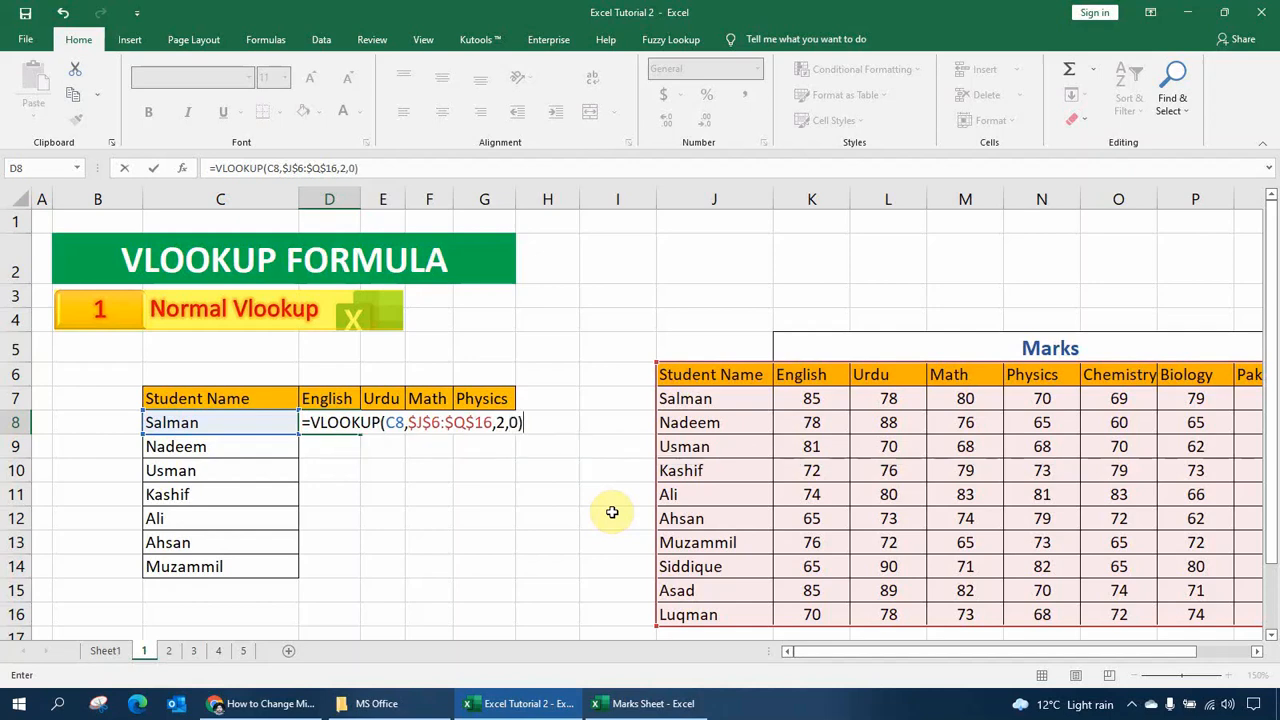
pyautogui.press('Return')
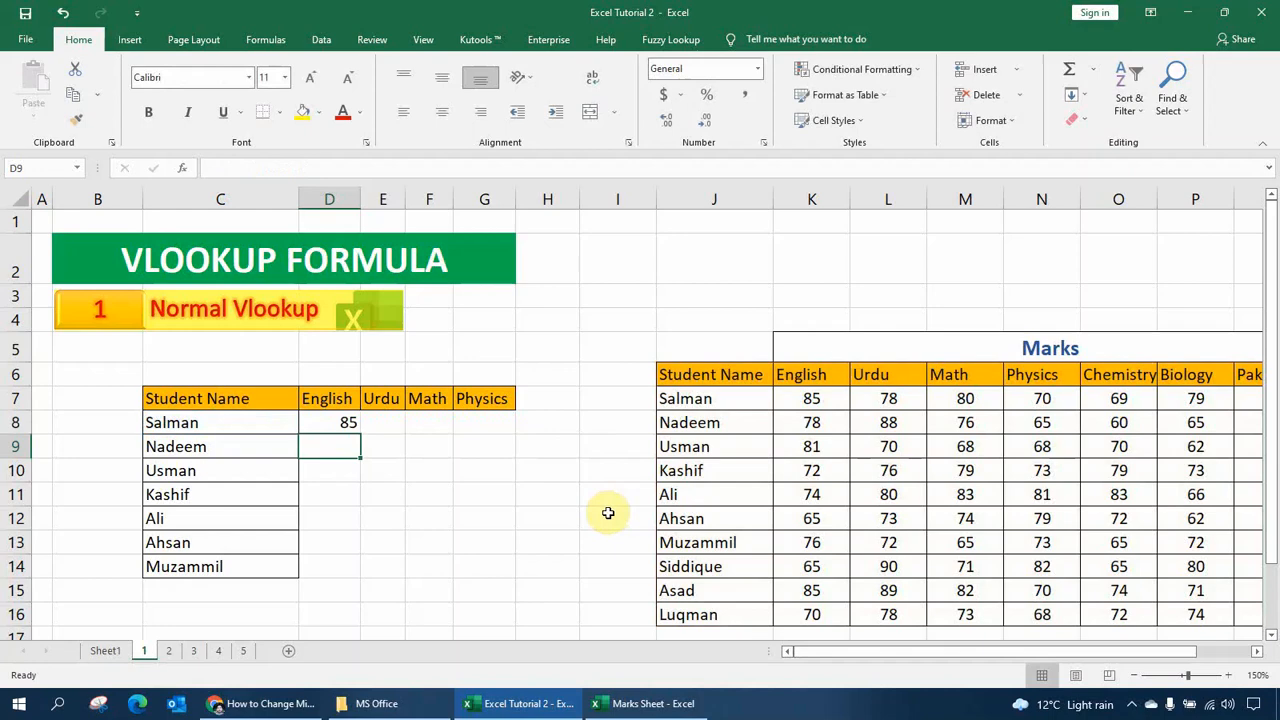
# - Fill the D8 formula down the English column to D14 and check the last student's mark against the Marks table
pyautogui.click(345, 423)
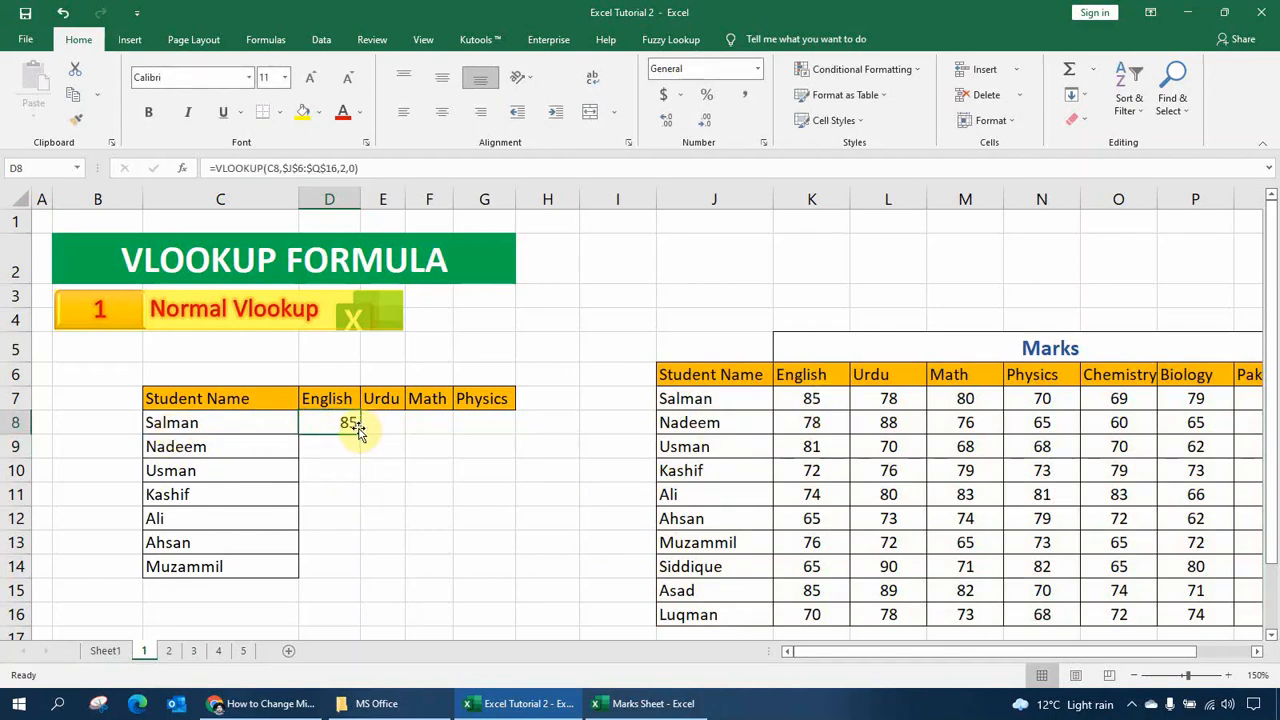
pyautogui.moveTo(359, 434); pyautogui.dragTo(369, 574)
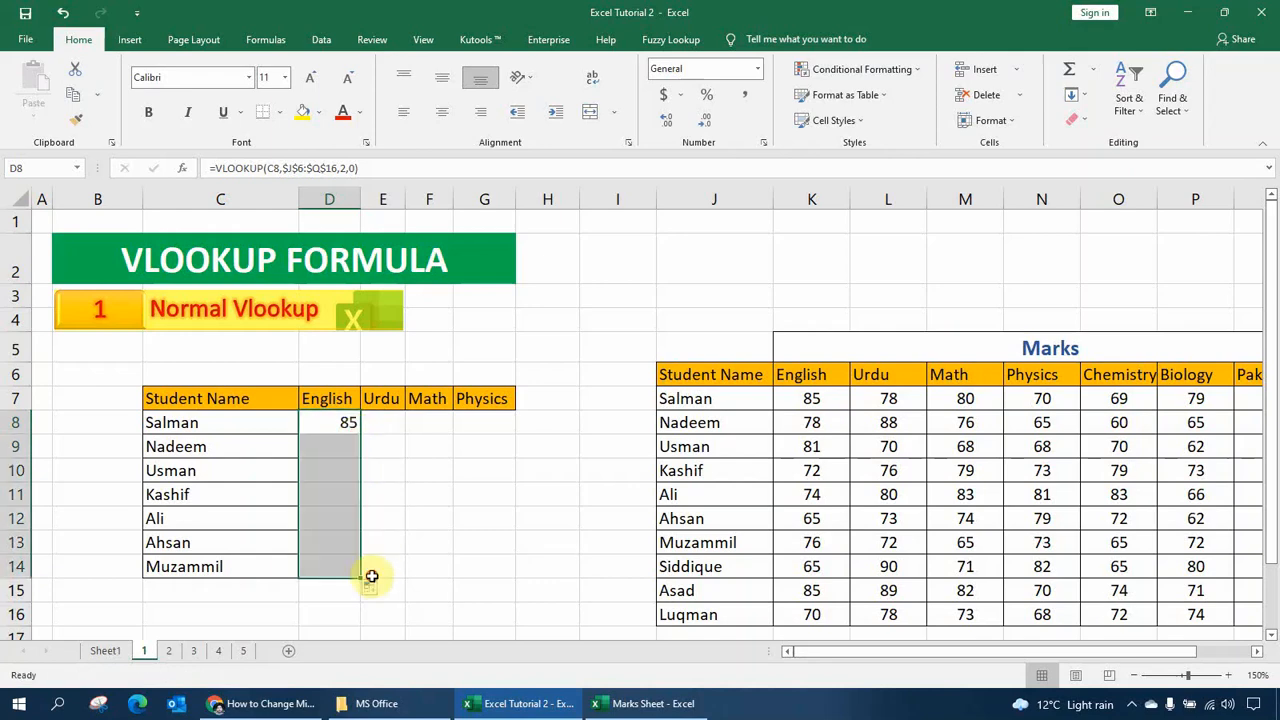
pyautogui.click(319, 568)
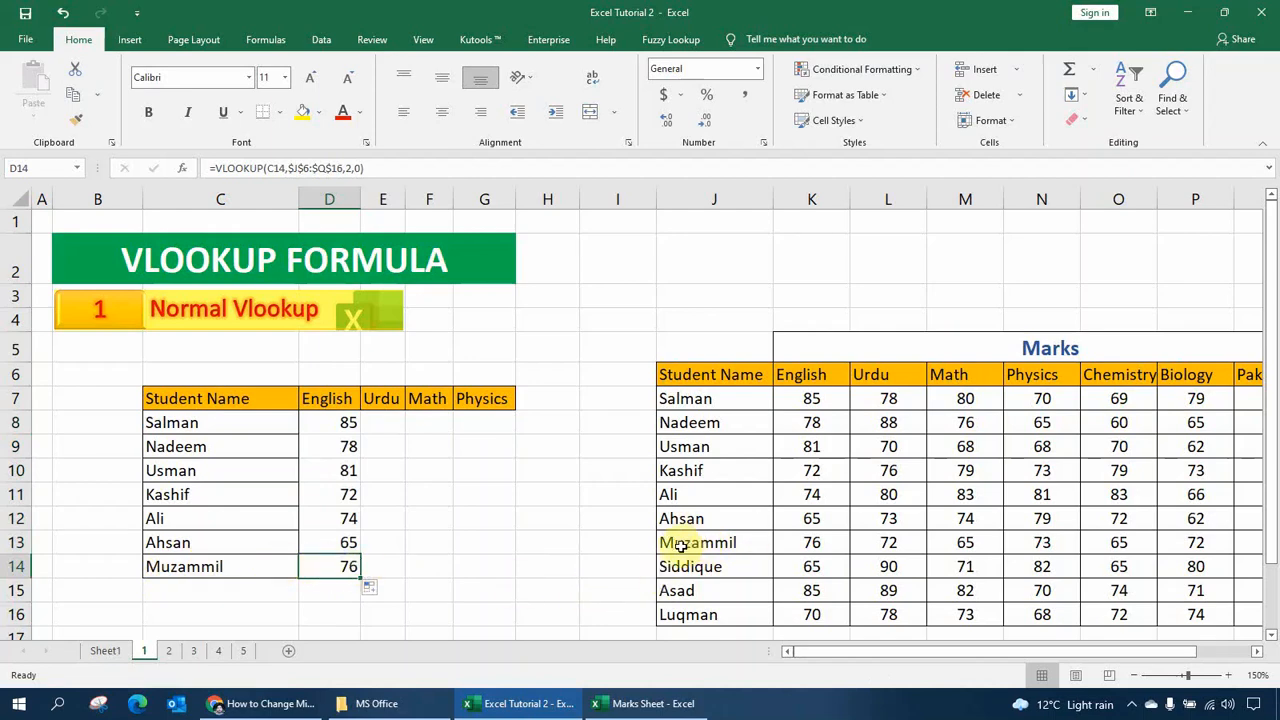
pyautogui.moveTo(674, 542); pyautogui.dragTo(799, 540)
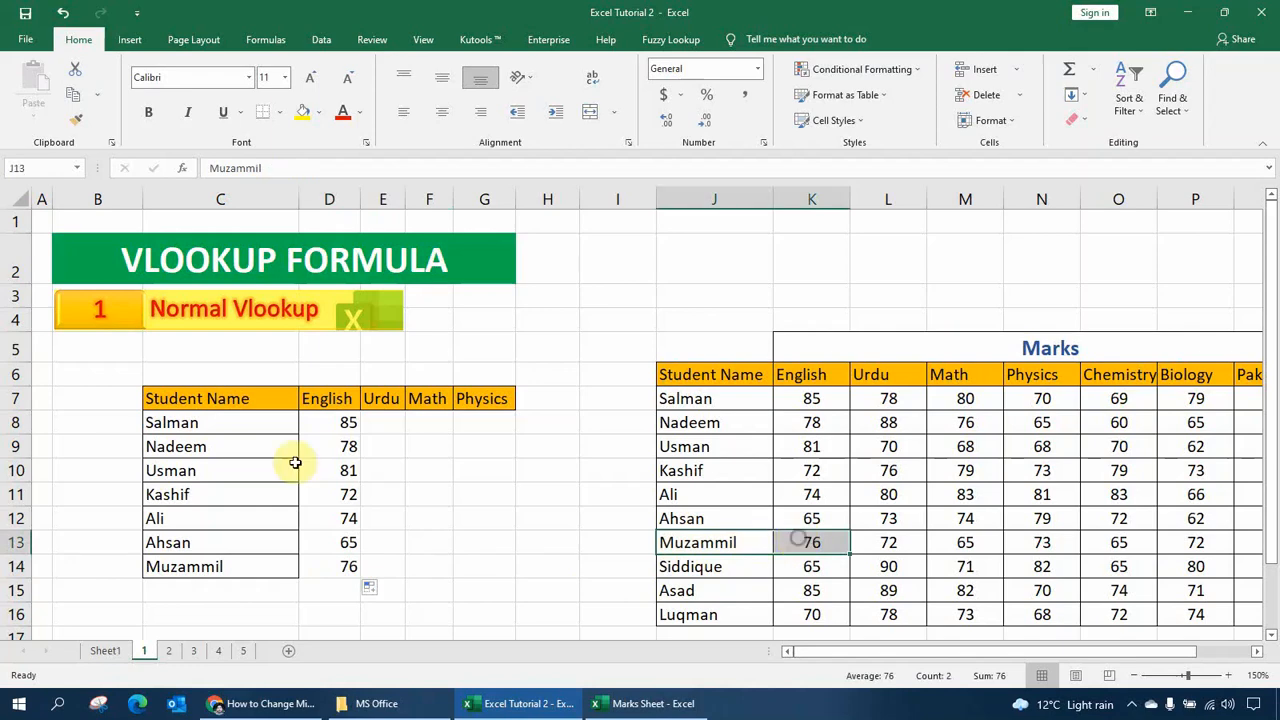
pyautogui.click(379, 421)
pyautogui.click(418, 421)
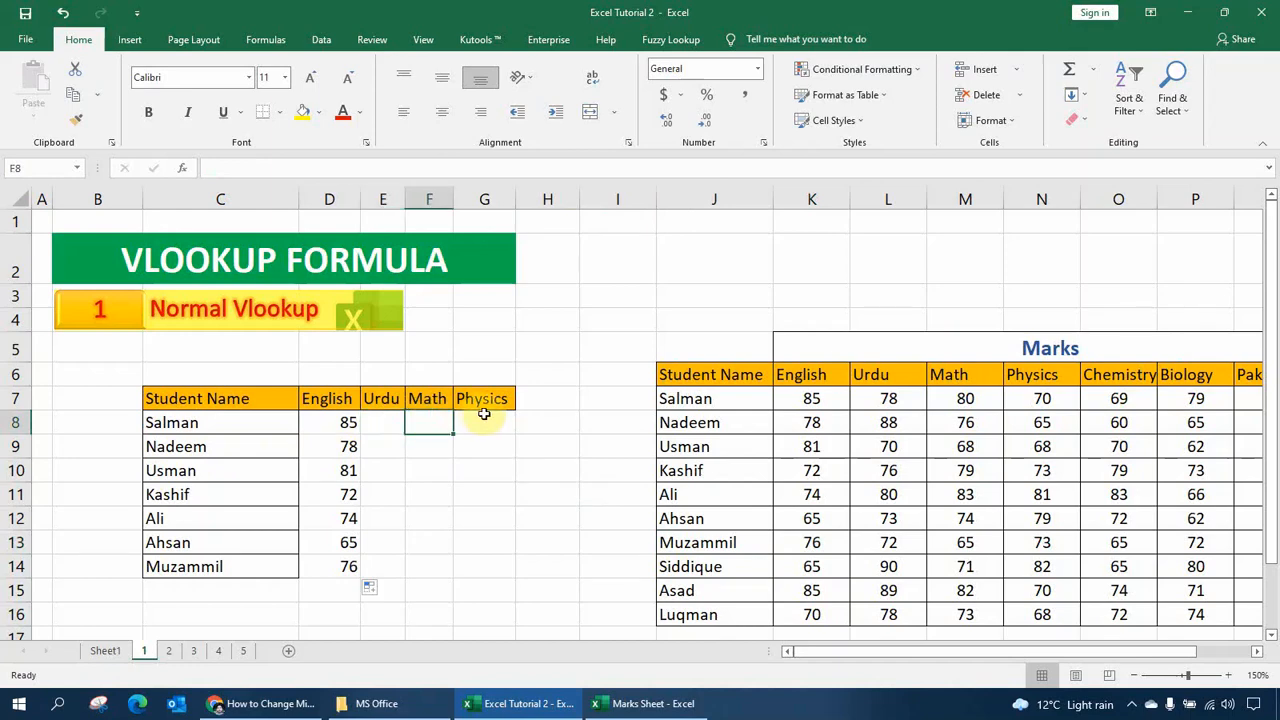
pyautogui.click(486, 422)
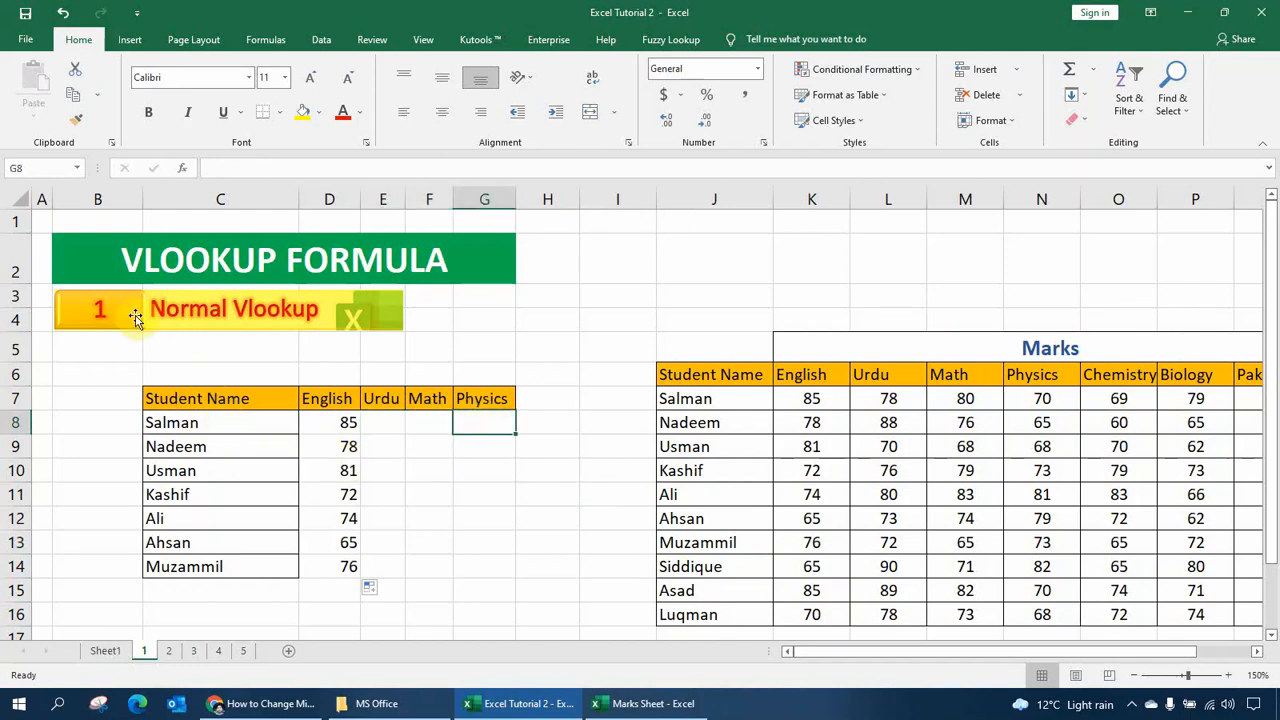
# - Select the first English cell, D8, on sheet 2, and review the Marks table on sheet 1 as the lookup source
pyautogui.click(168, 651)
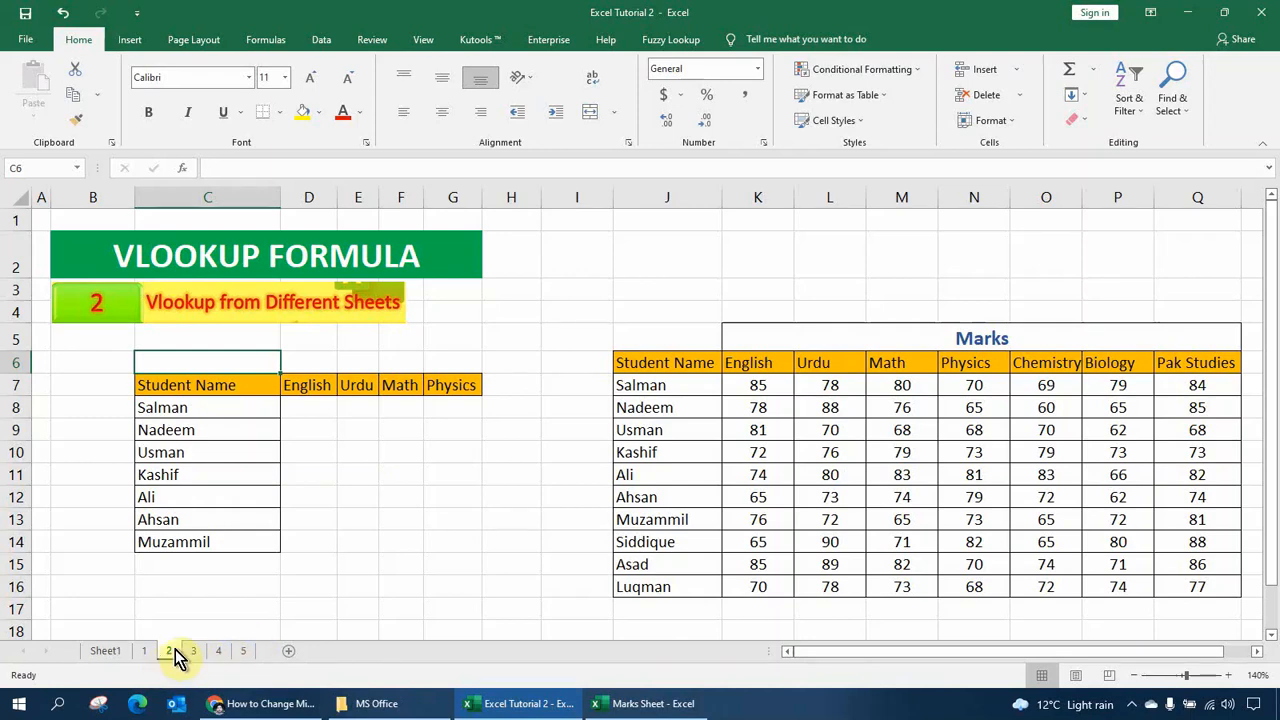
pyautogui.click(312, 406)
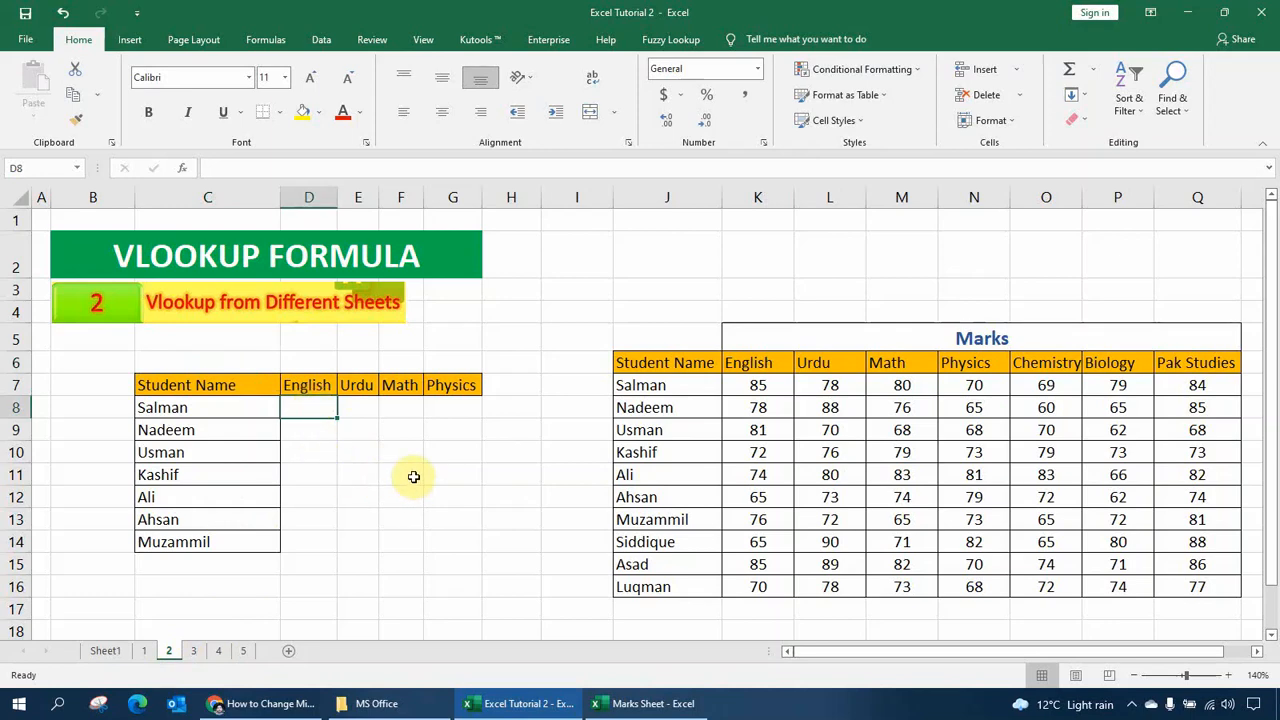
pyautogui.click(117, 654)
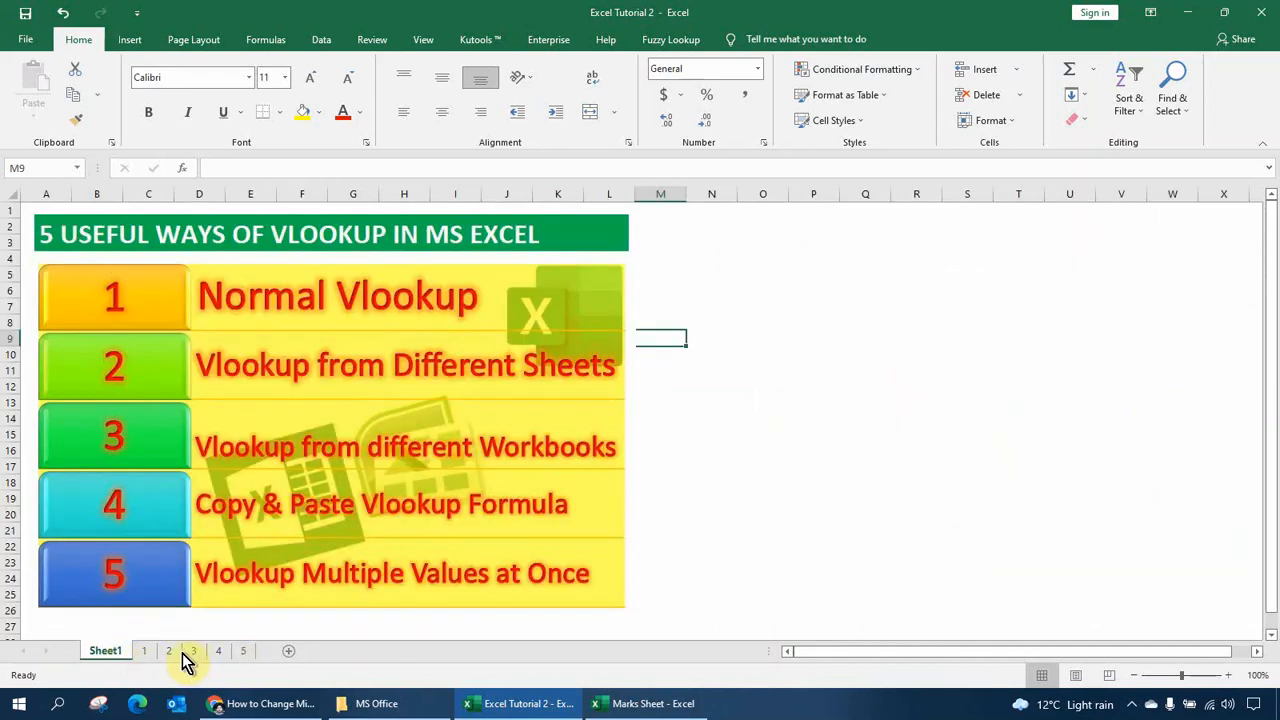
pyautogui.click(144, 652)
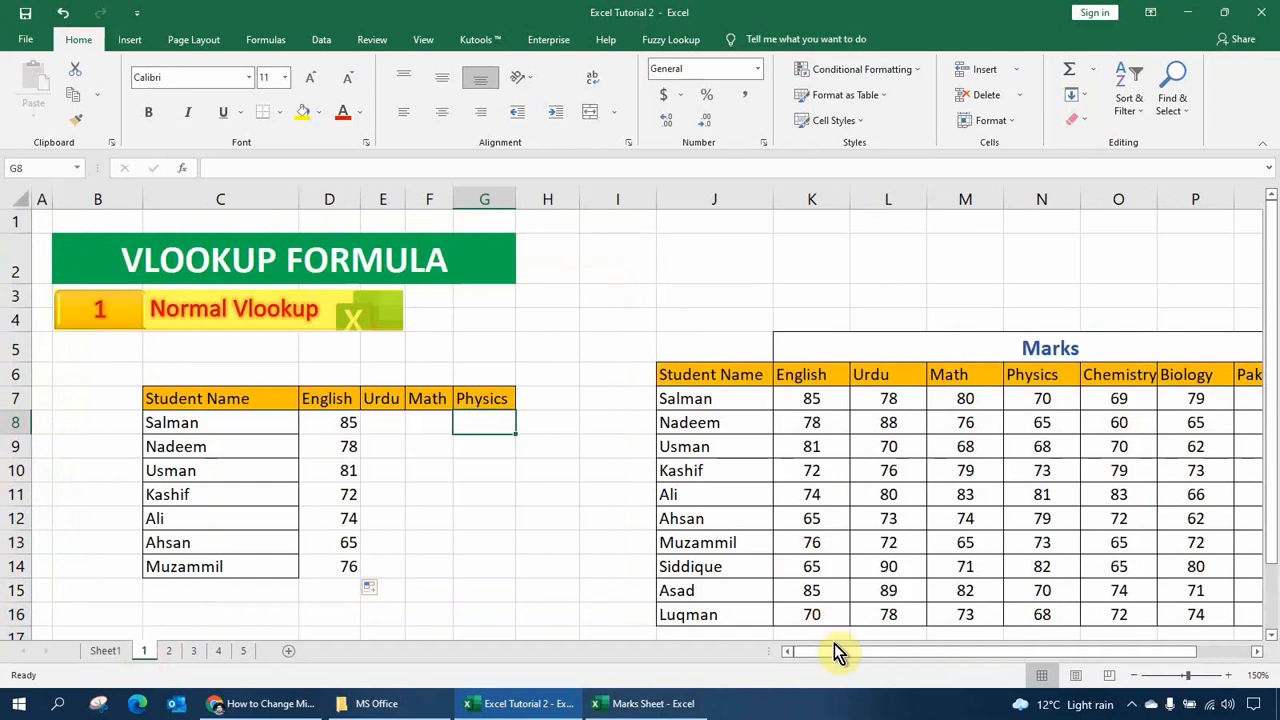
pyautogui.moveTo(835, 651); pyautogui.dragTo(888, 651)
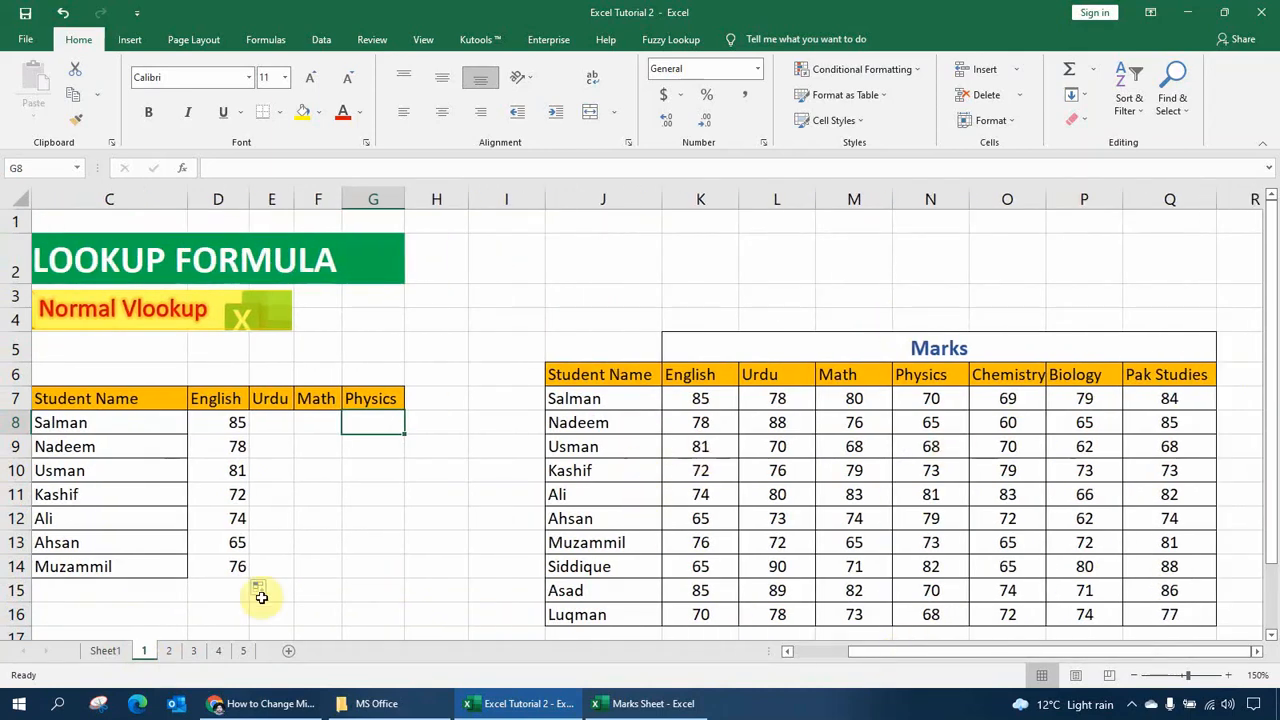
# - Start a VLOOKUP formula in D8 on sheet 2 with lookup value C8 and sheet 1's absolute range $J$6:$Q$16 as the table array
pyautogui.click(168, 652)
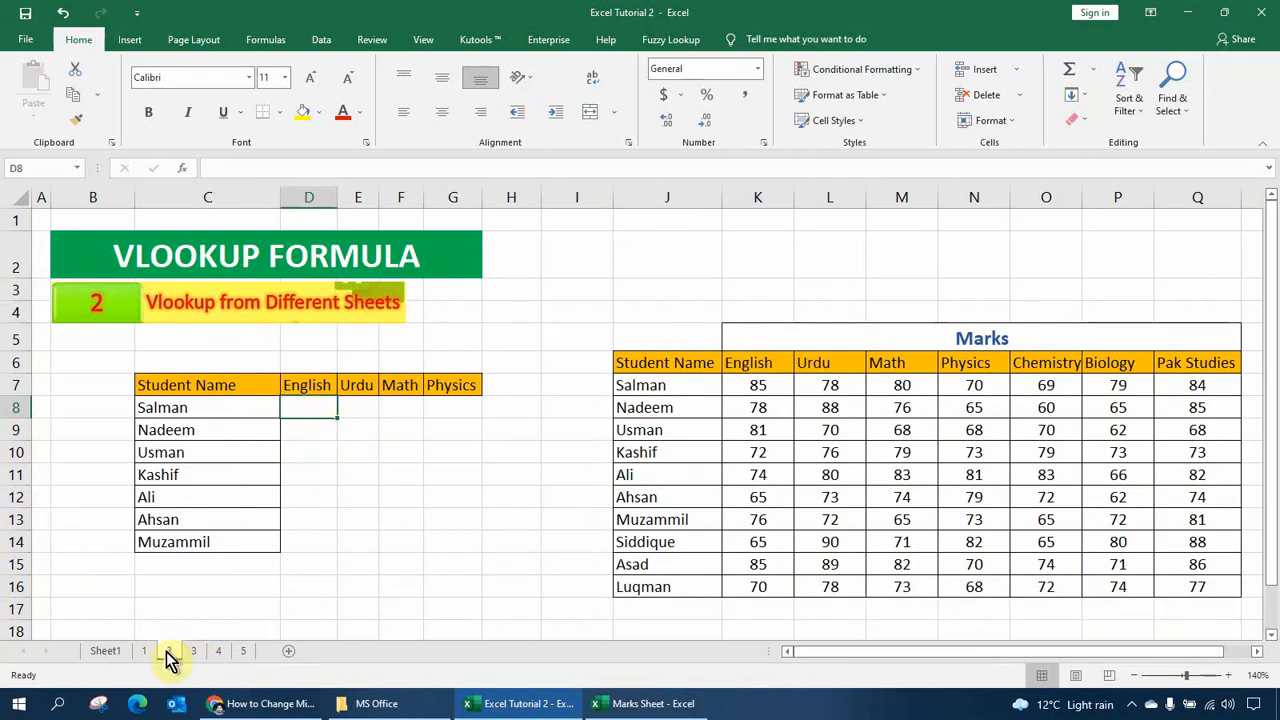
pyautogui.write('=')
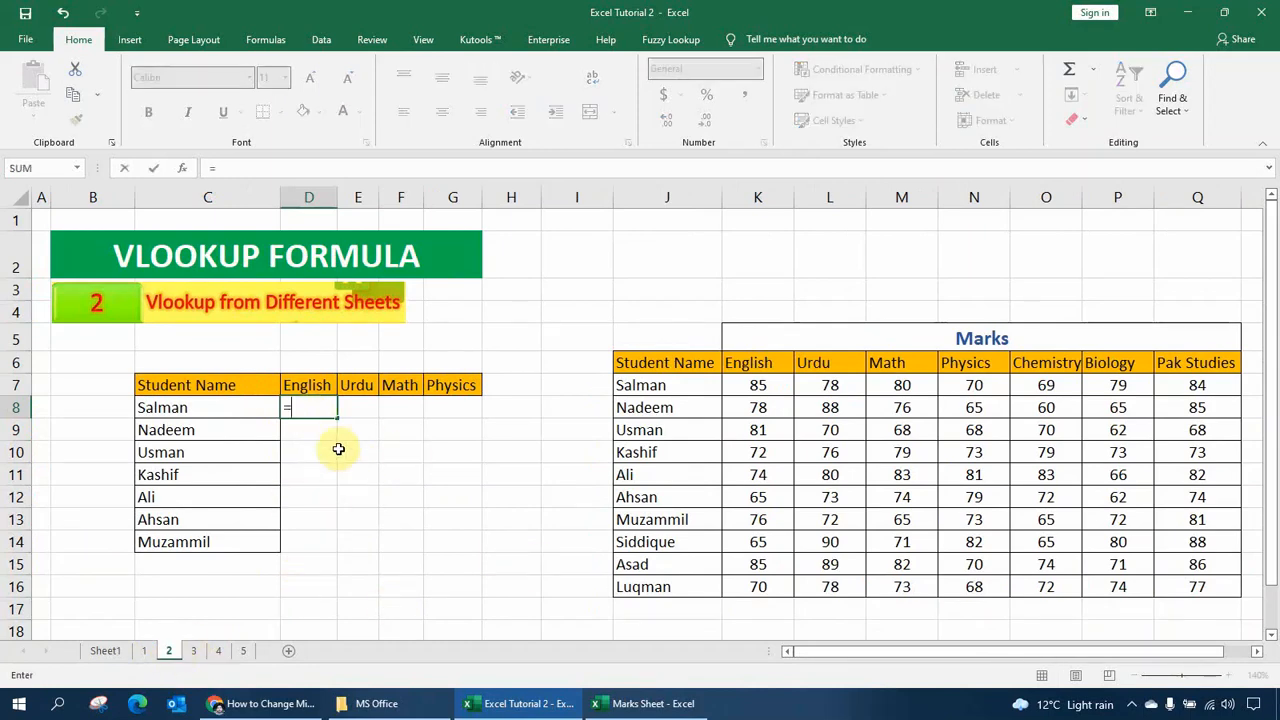
pyautogui.write('vl')
pyautogui.press('Tab')
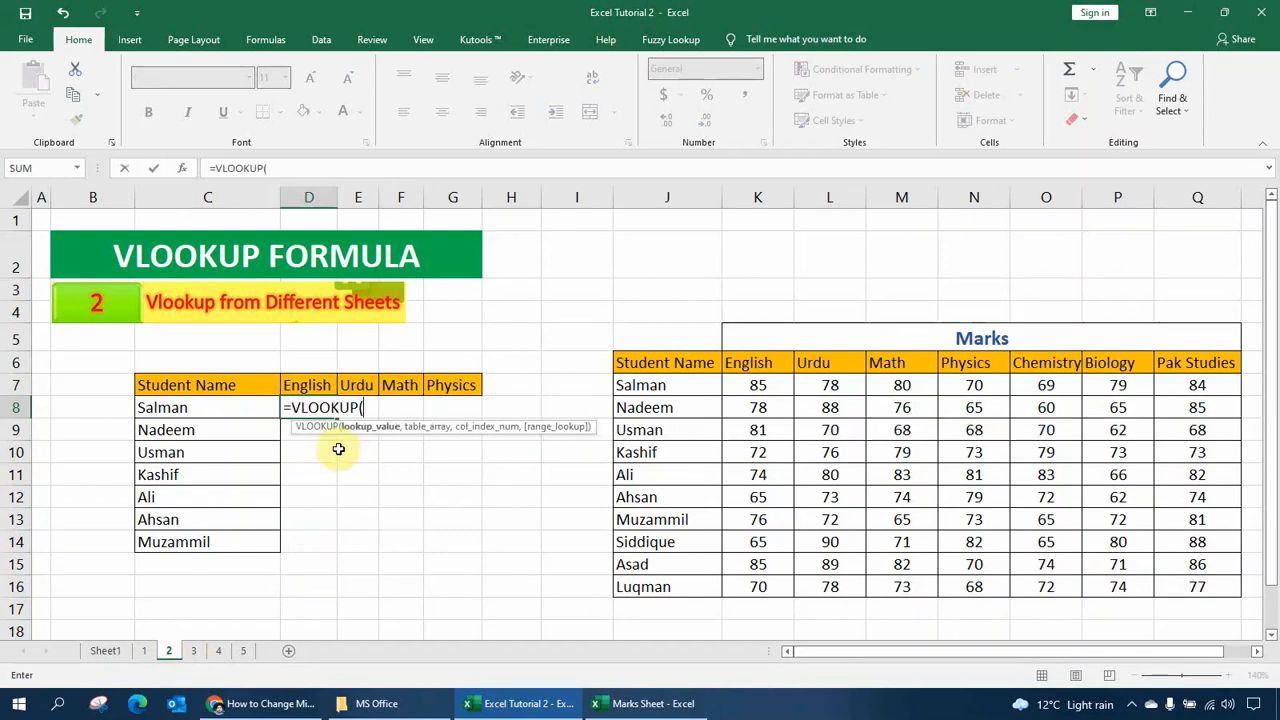
pyautogui.click(239, 405)
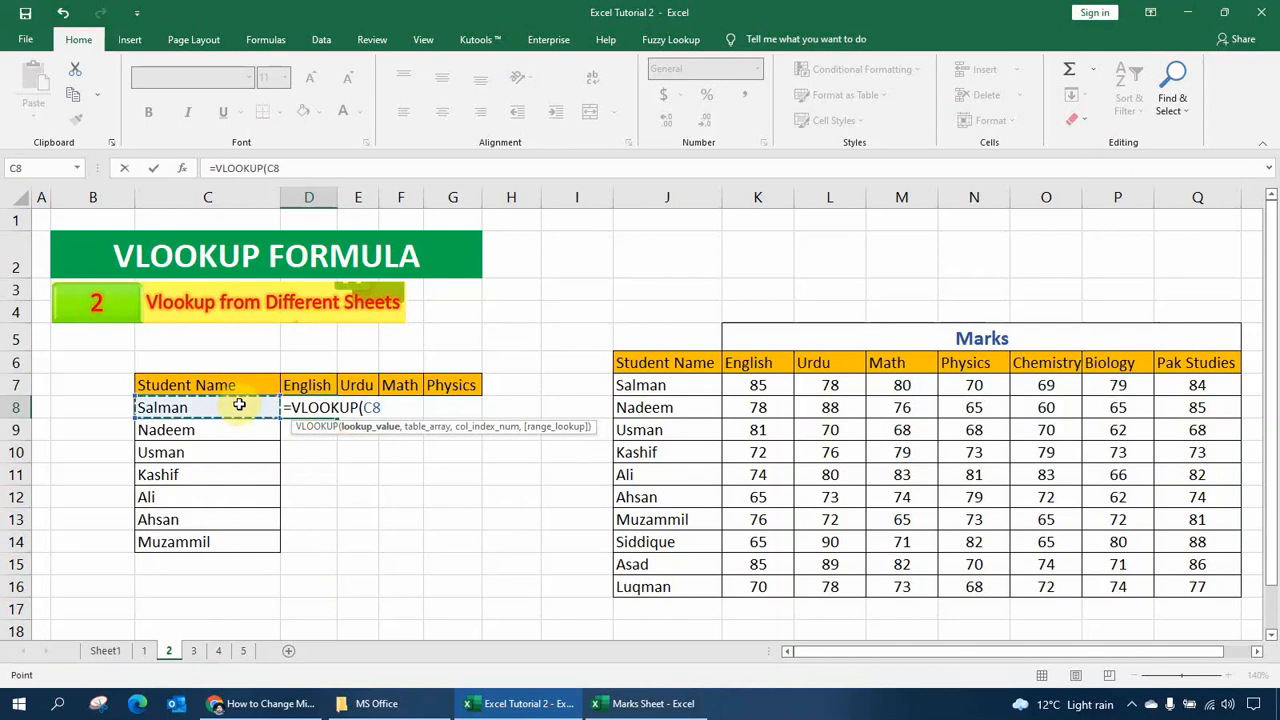
pyautogui.write(',')
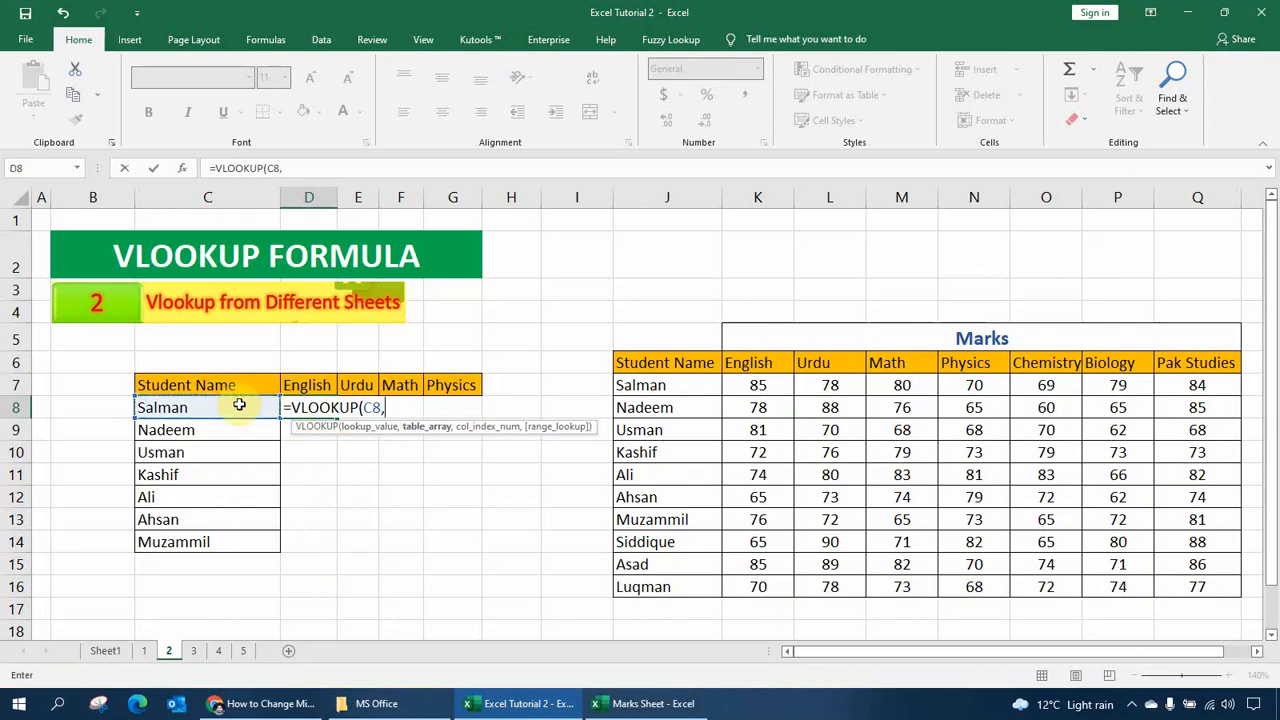
pyautogui.click(147, 651)
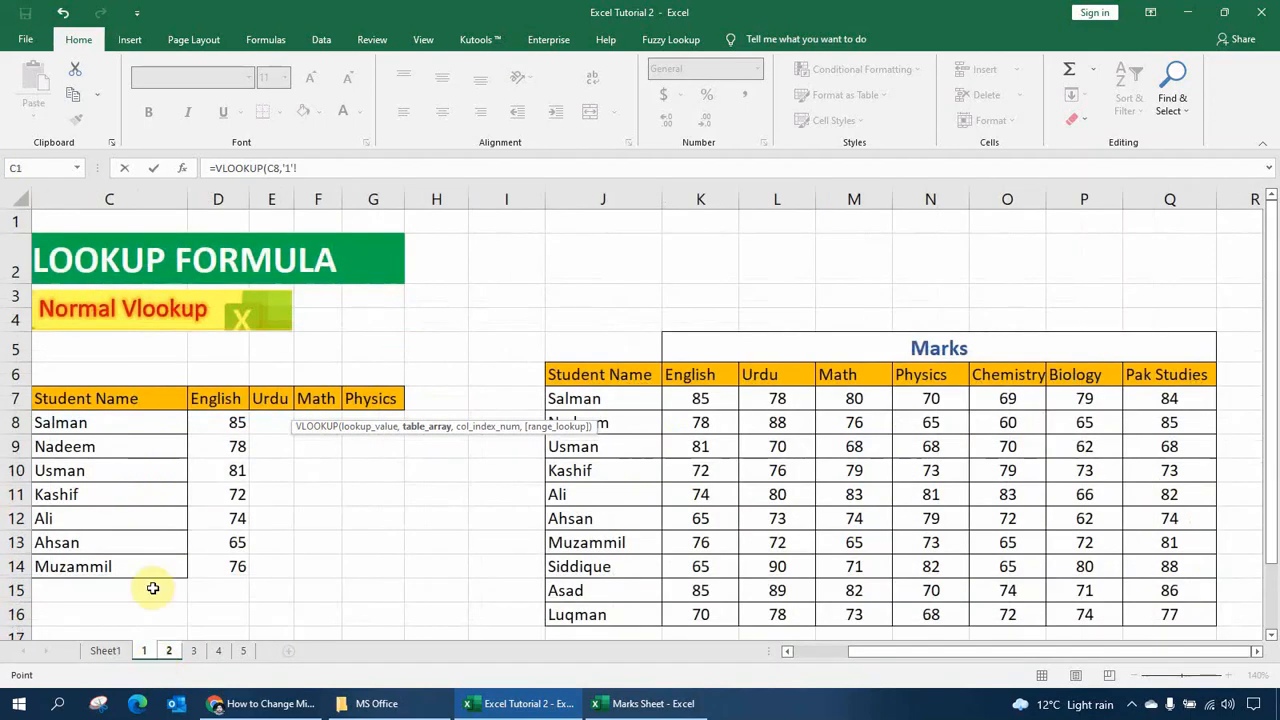
pyautogui.moveTo(606, 374); pyautogui.dragTo(1149, 618)
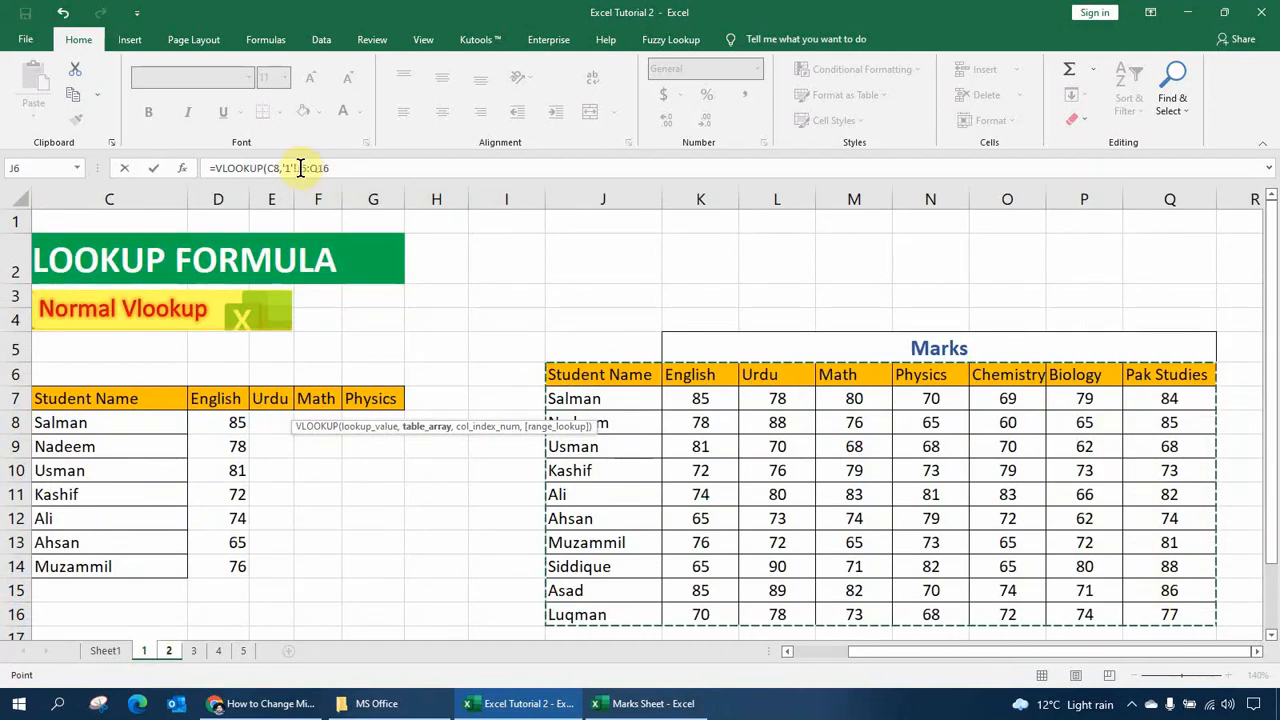
pyautogui.press('F4')
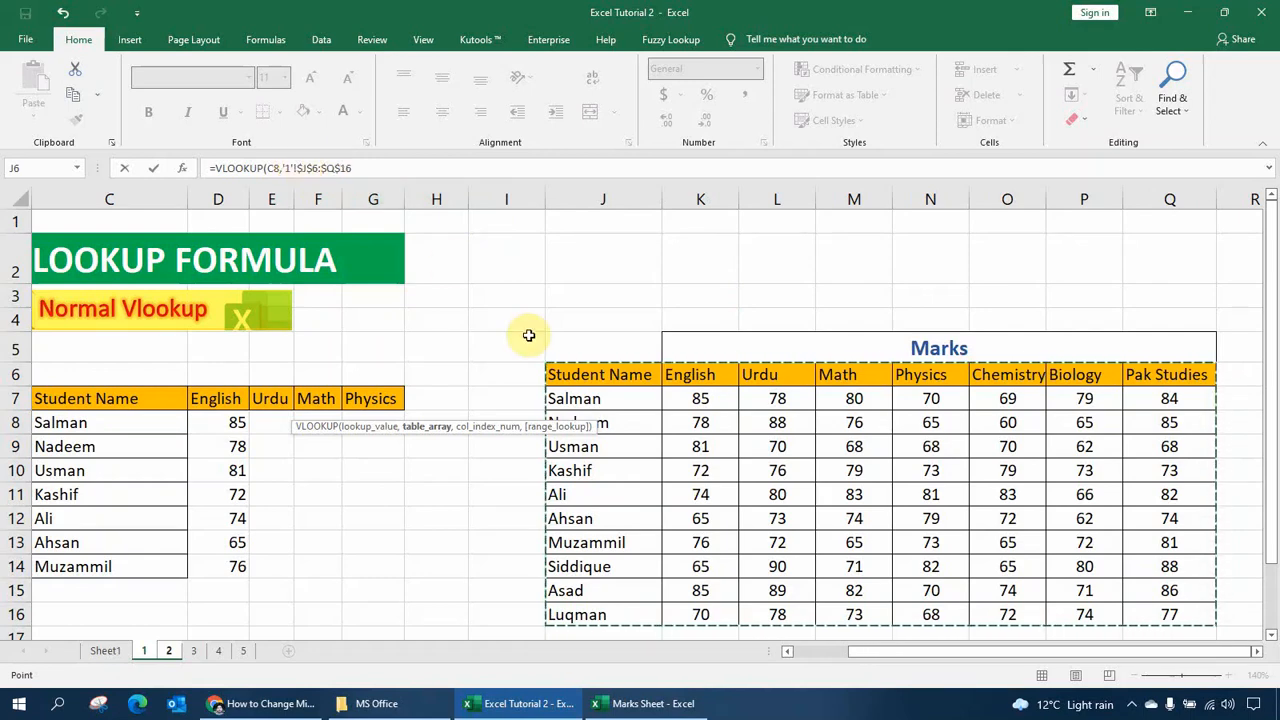
# - Finish the sheet 2 VLOOKUP formula with column index 2 and range lookup 0 for an exact match
pyautogui.write(',')
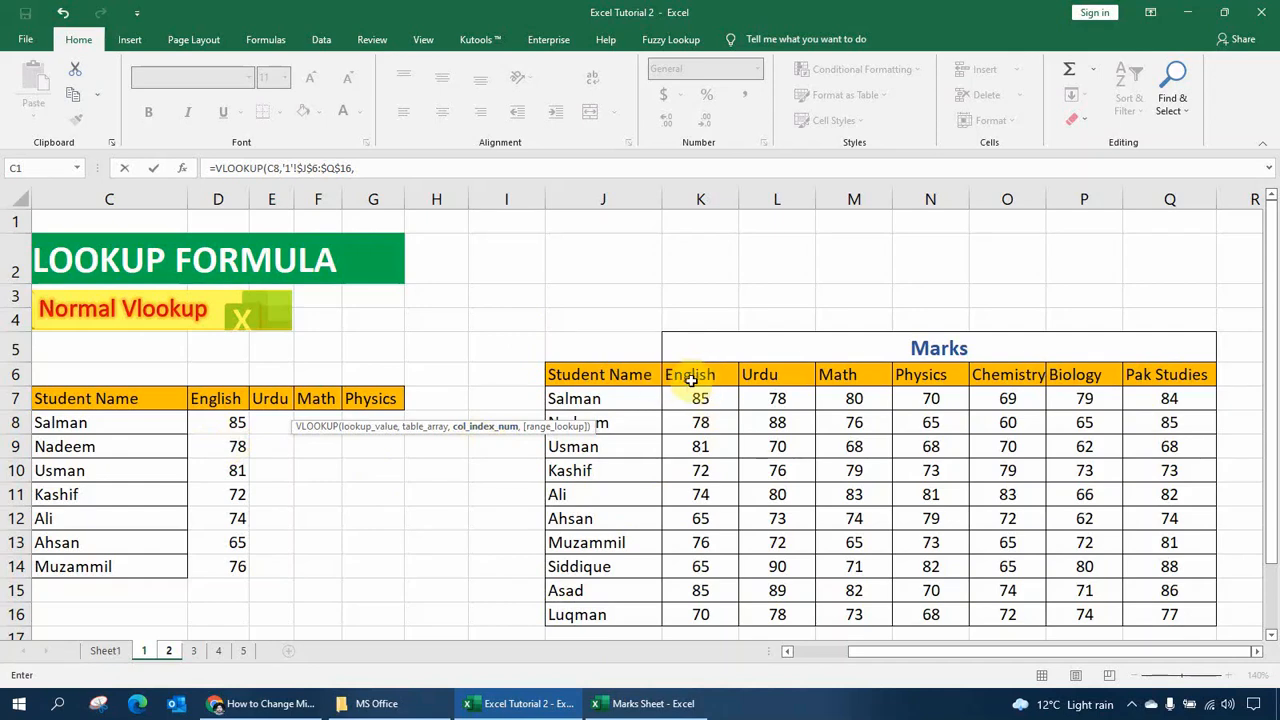
pyautogui.write('2,')
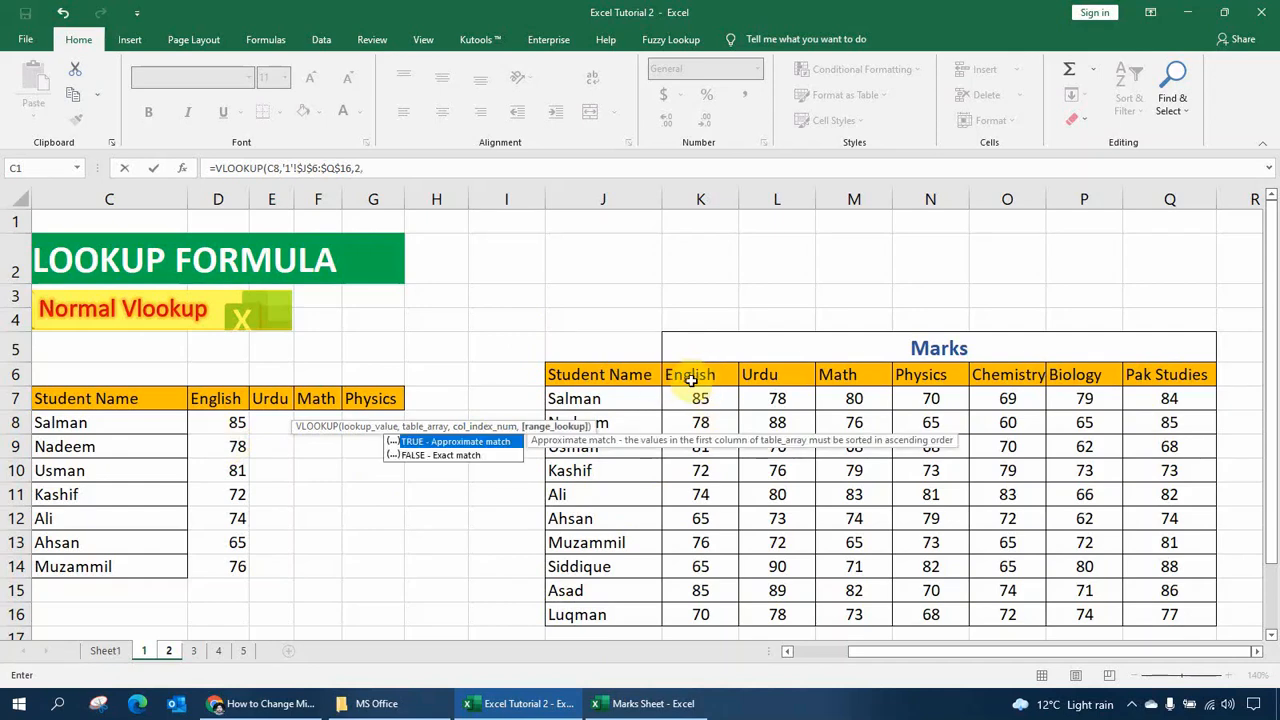
pyautogui.write('0')
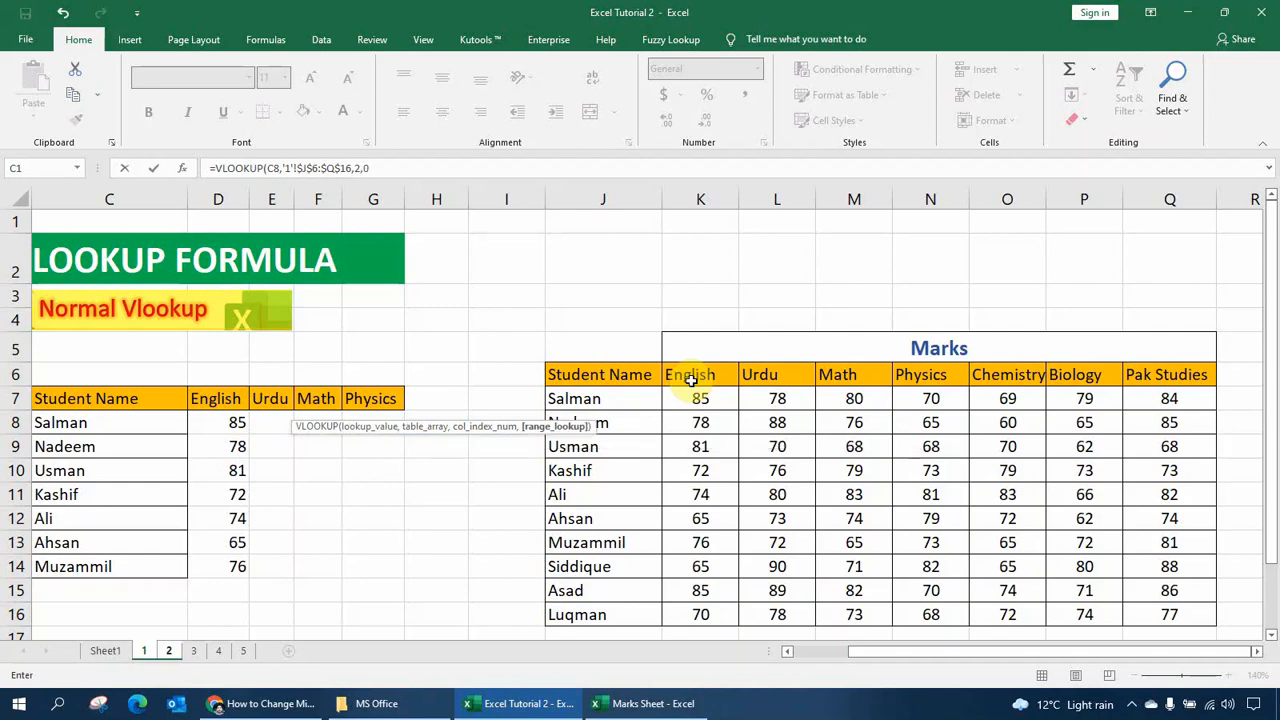
pyautogui.write(')')
pyautogui.press('Return')
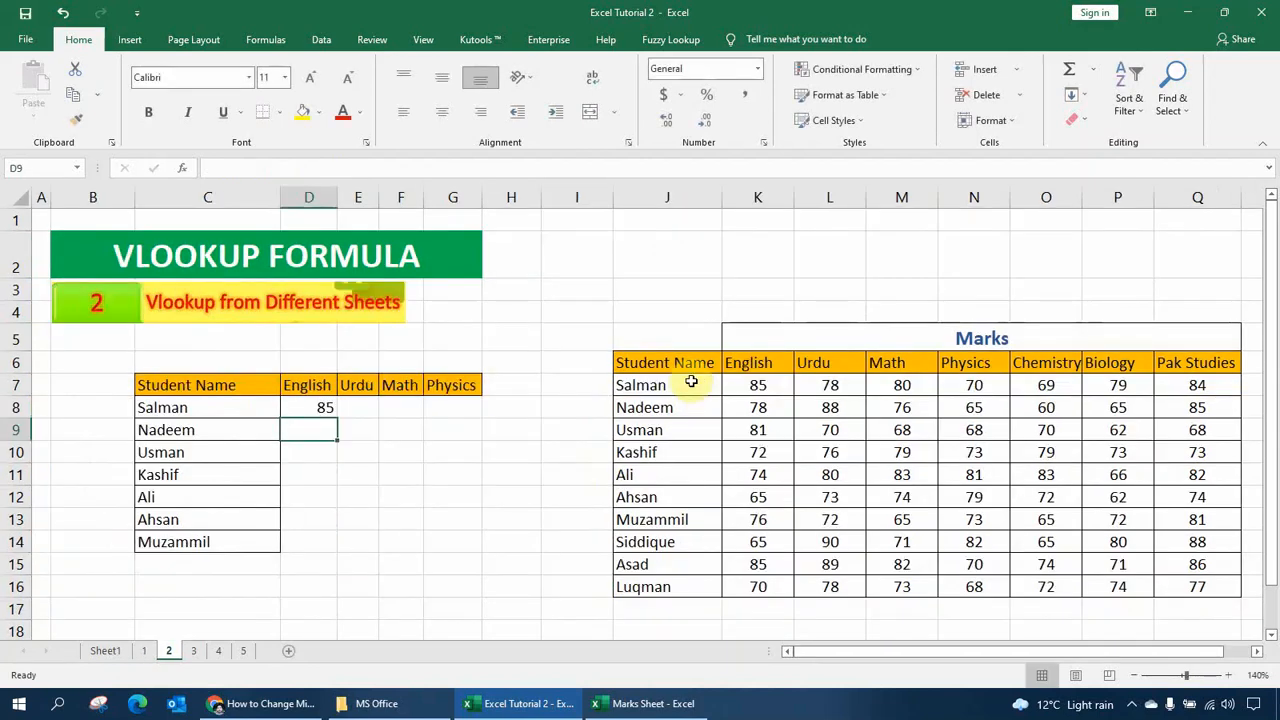
# - Fill the D8 formula down to D14 on sheet 2 and compare the row 13 student's English mark with sheet 1's Marks table
pyautogui.click(314, 409)
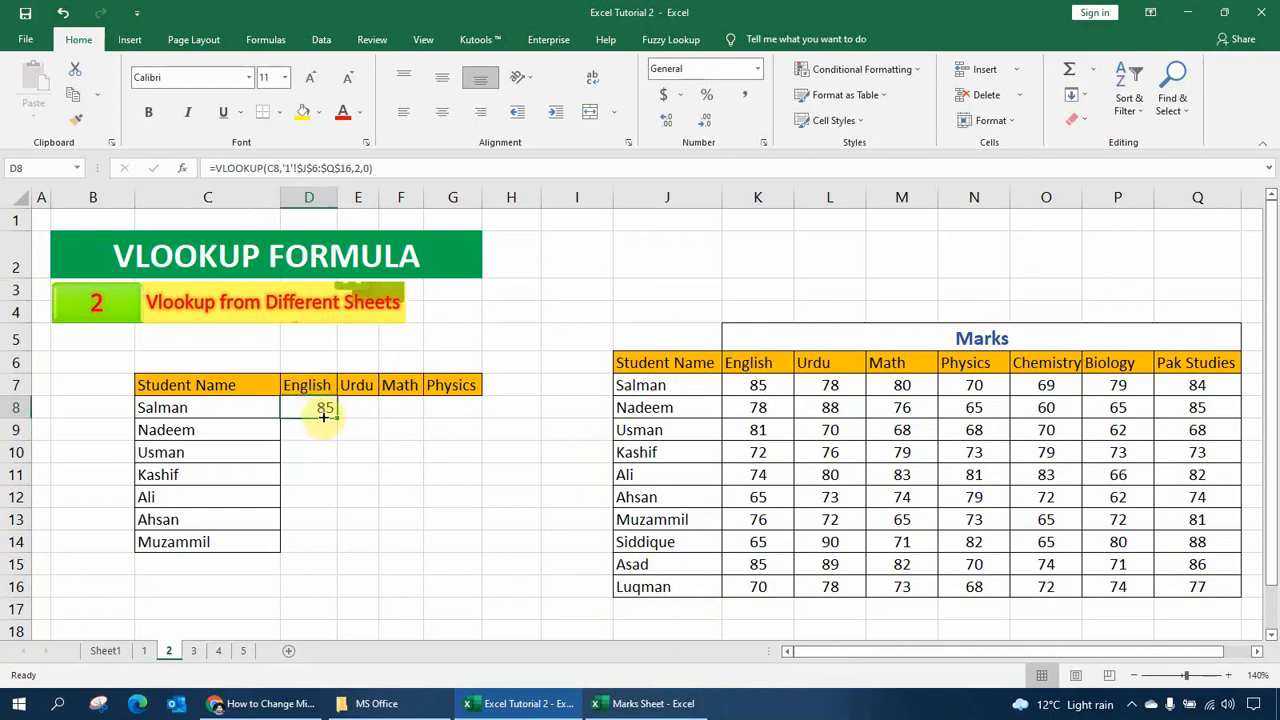
pyautogui.moveTo(336, 418); pyautogui.dragTo(337, 553)
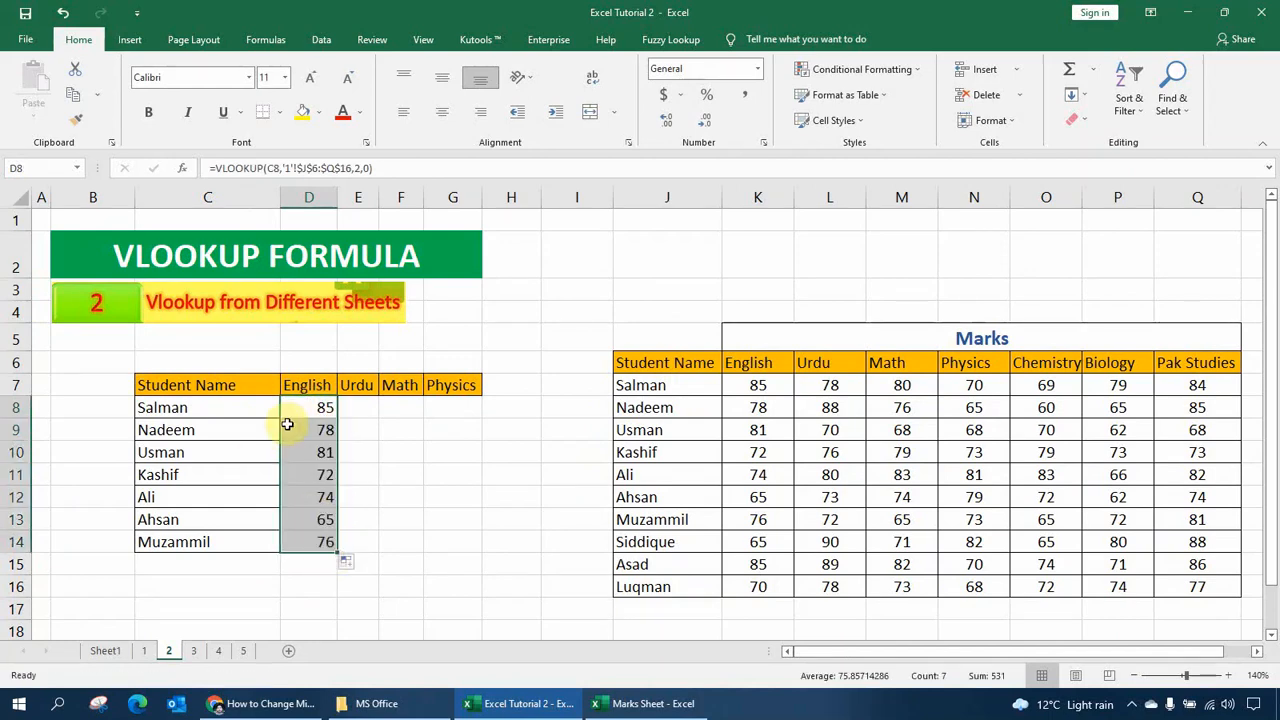
pyautogui.click(300, 517)
pyautogui.click(257, 517)
pyautogui.moveTo(261, 517); pyautogui.dragTo(288, 516)
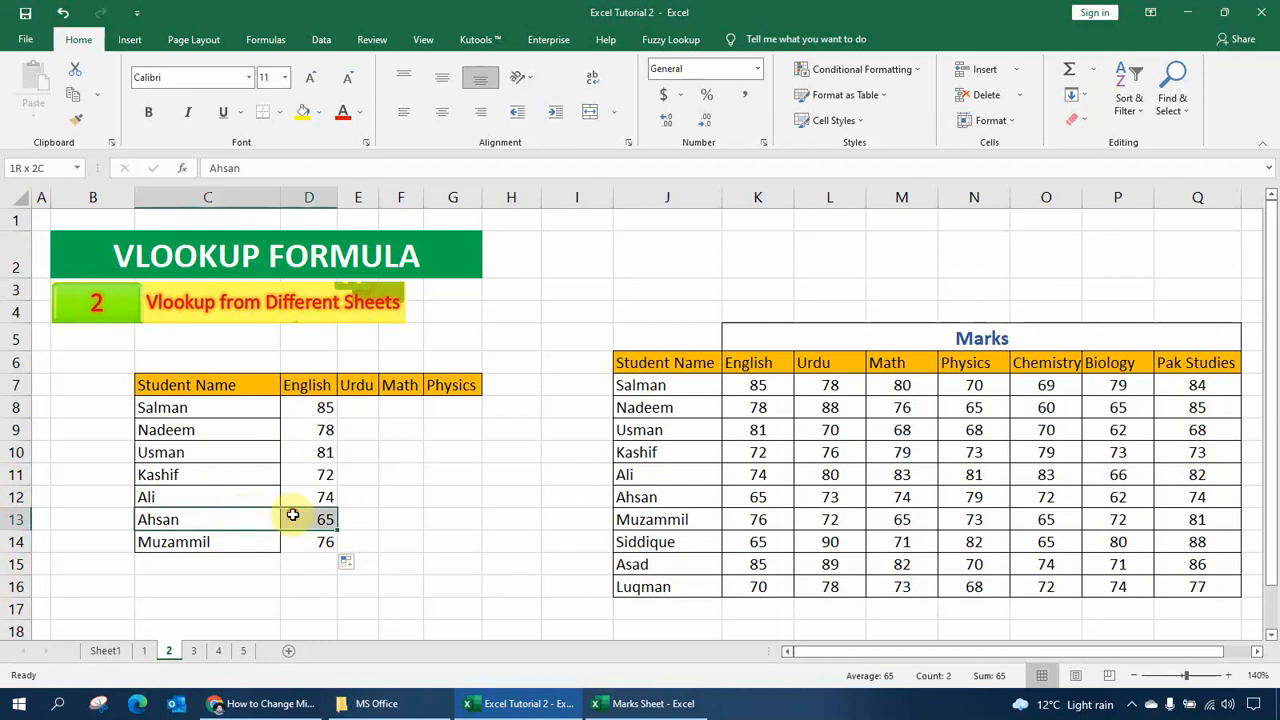
pyautogui.click(145, 651)
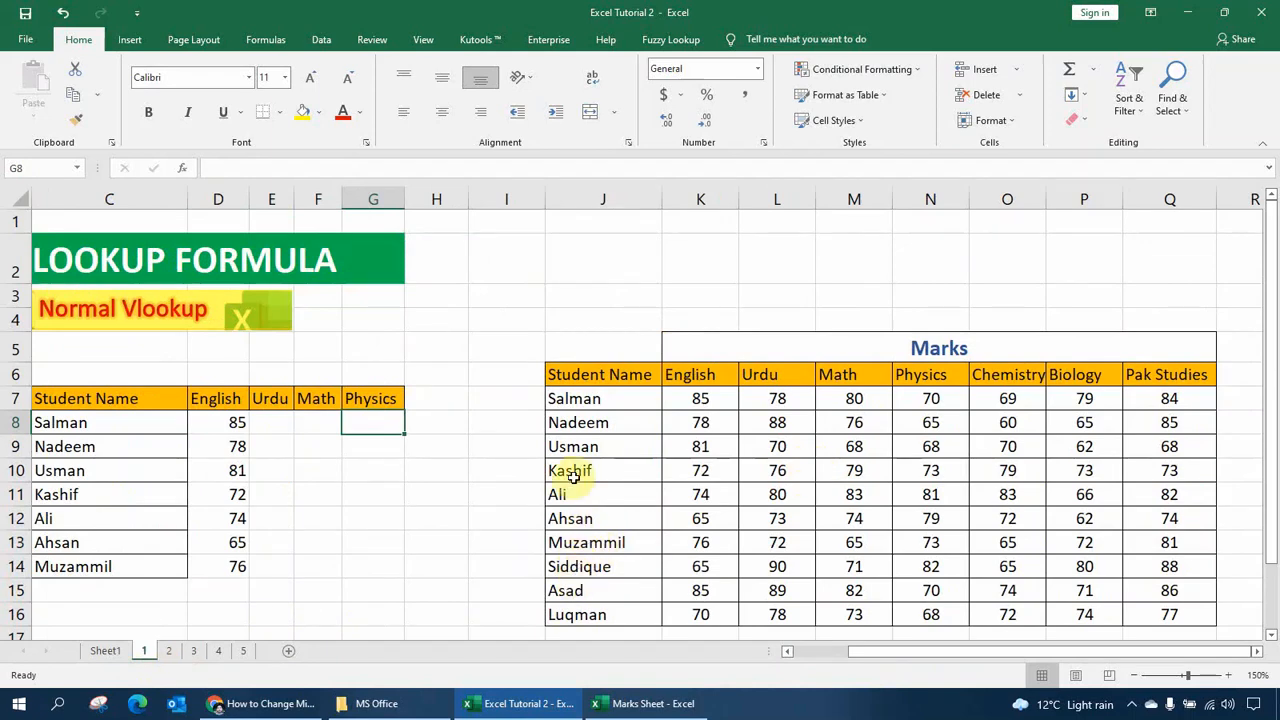
pyautogui.moveTo(578, 515); pyautogui.dragTo(690, 512)
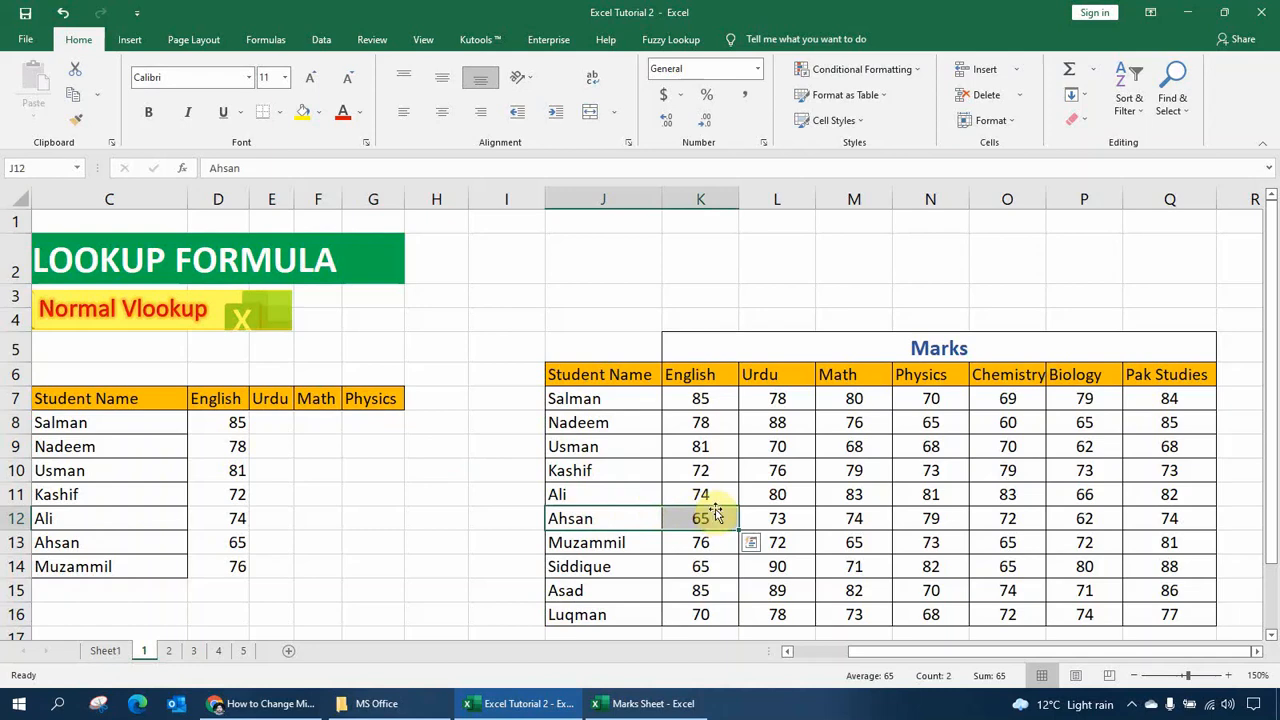
pyautogui.click(175, 655)
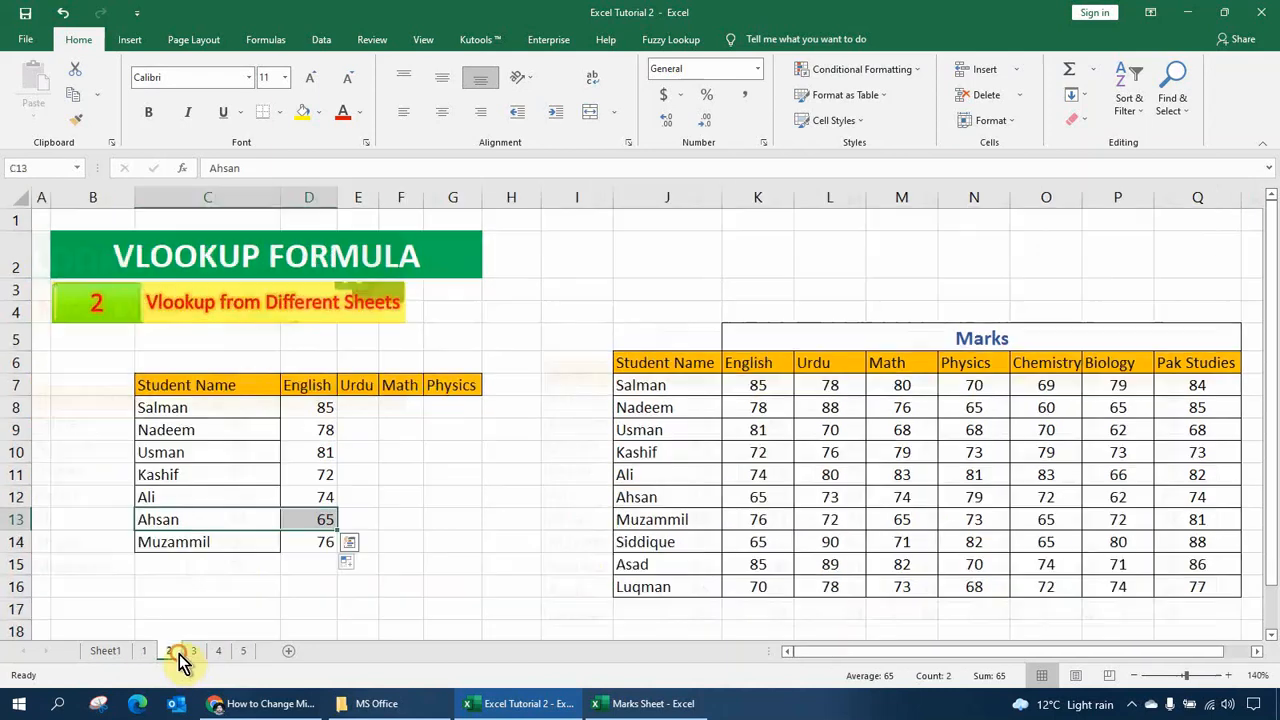
# - Select the first English cell, D8, on sheet 3 for the lookup from a different workbook
pyautogui.click(196, 652)
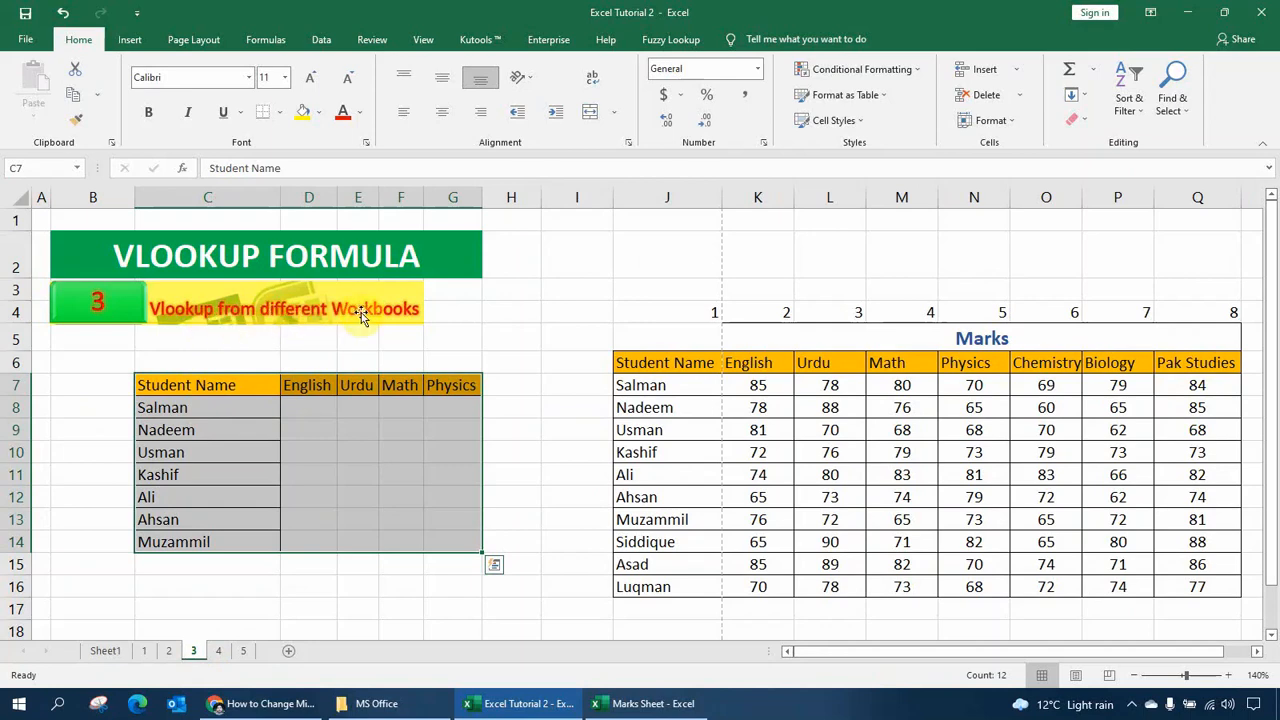
pyautogui.click(168, 651)
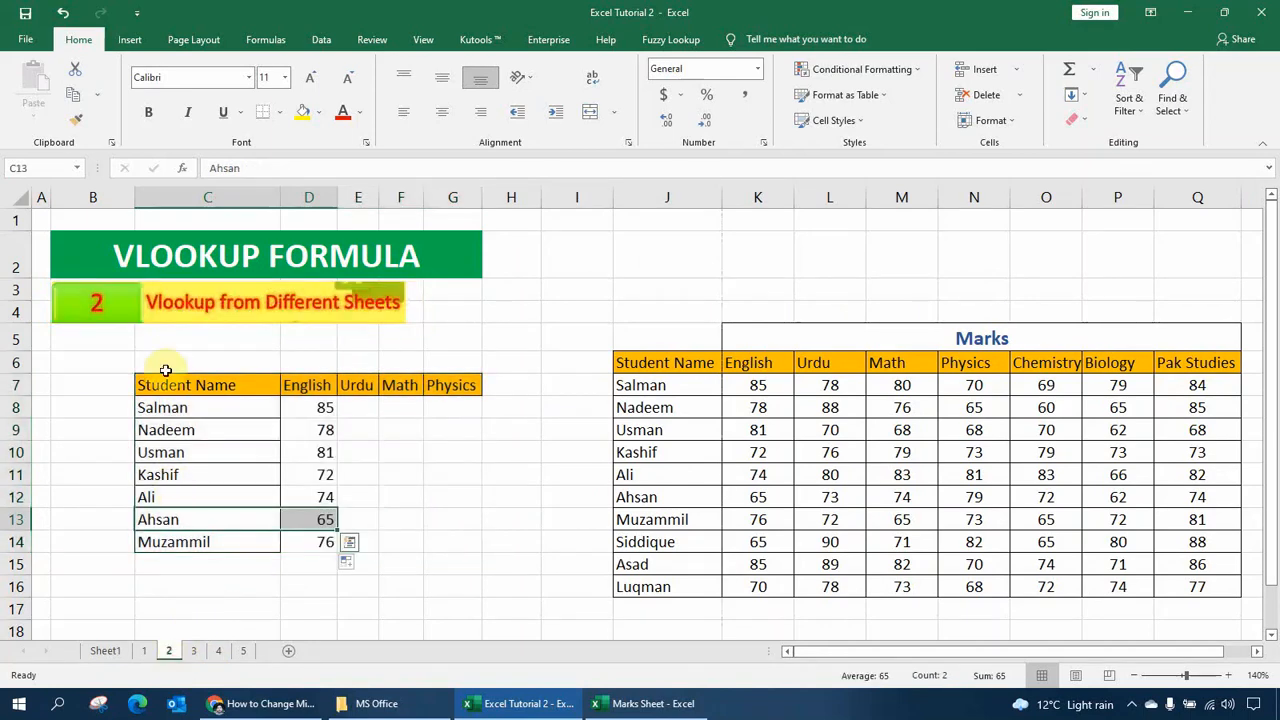
pyautogui.click(193, 651)
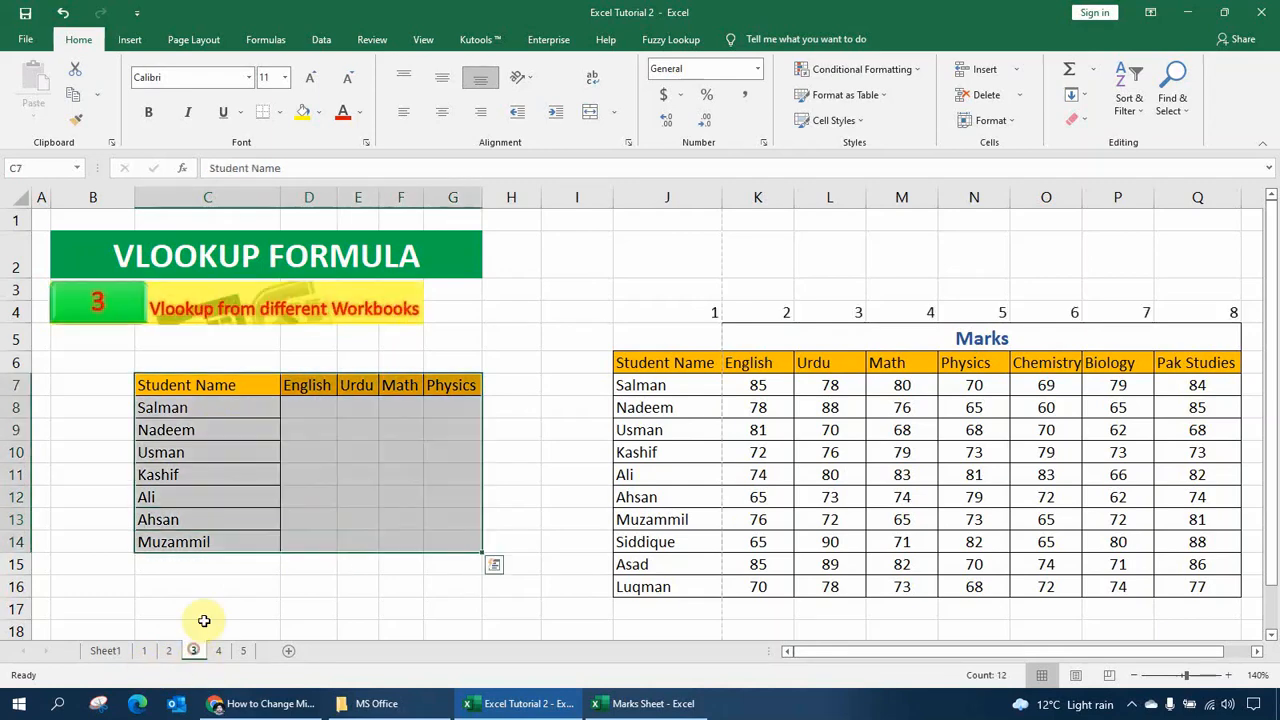
pyautogui.click(310, 413)
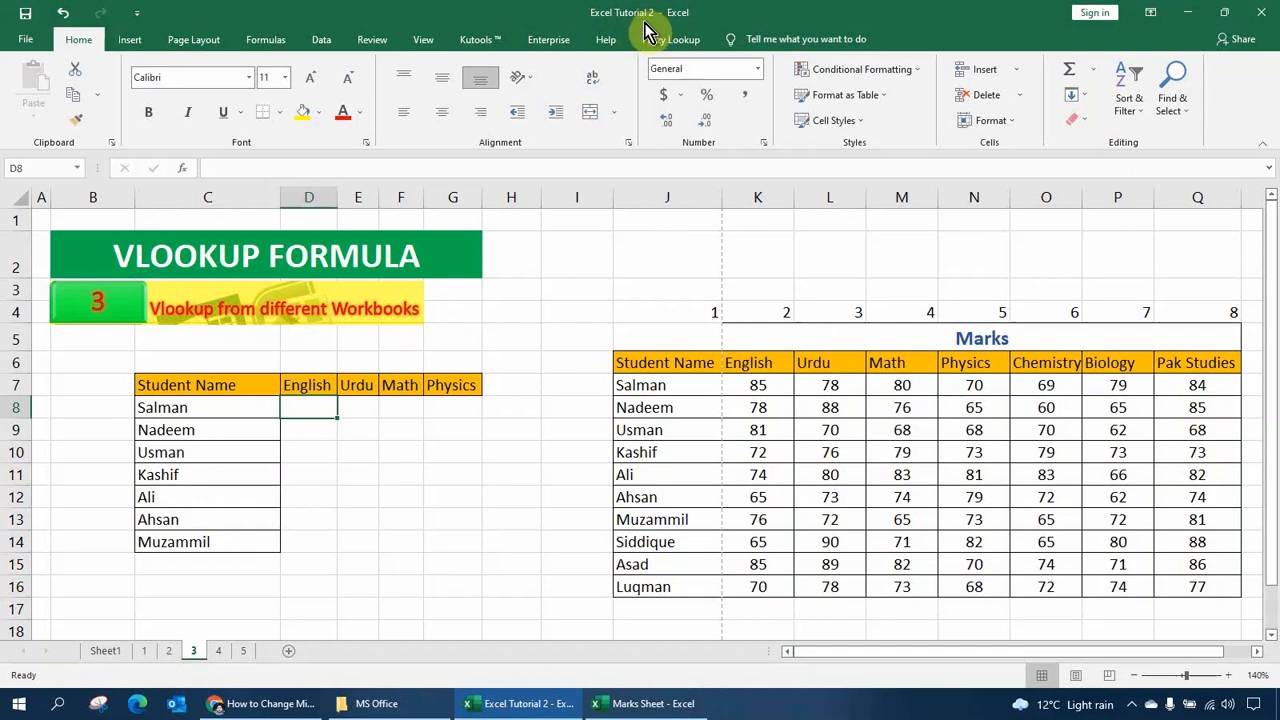
# - Examine the Marks table in the Marks Sheet workbook as the lookup source and return to the Excel Tutorial 2 workbook
pyautogui.click(630, 706)
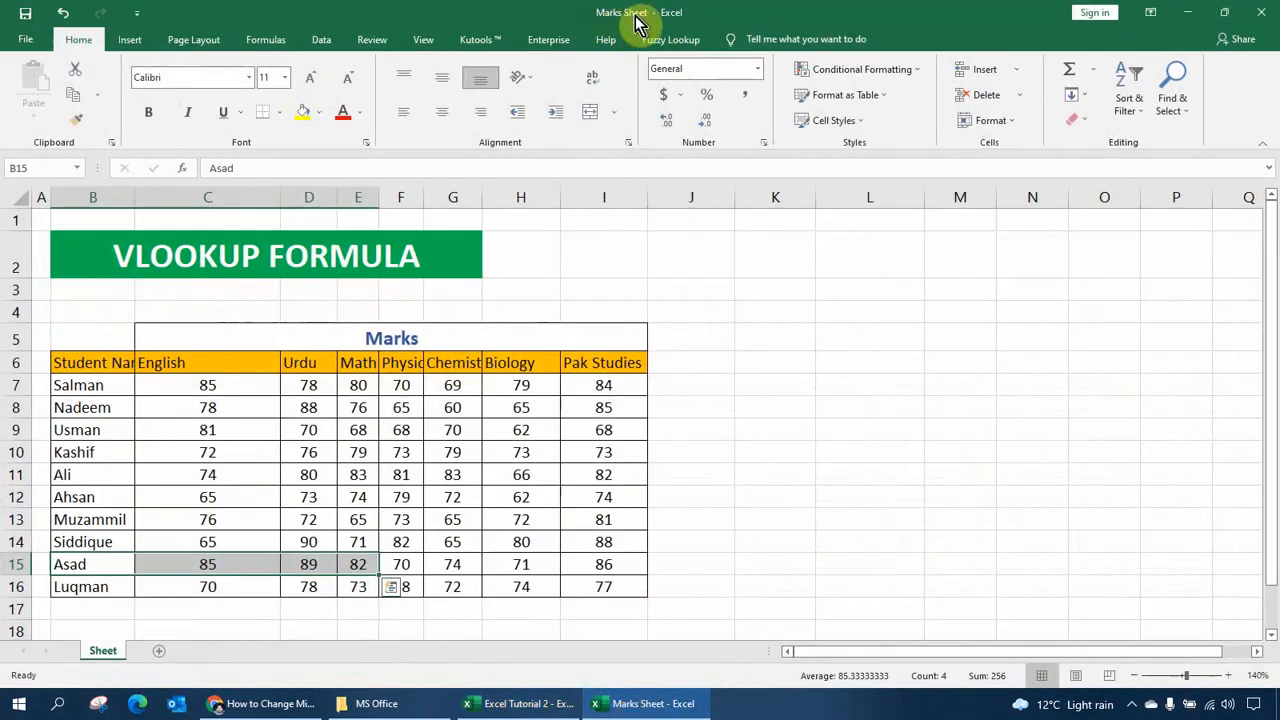
pyautogui.click(236, 337)
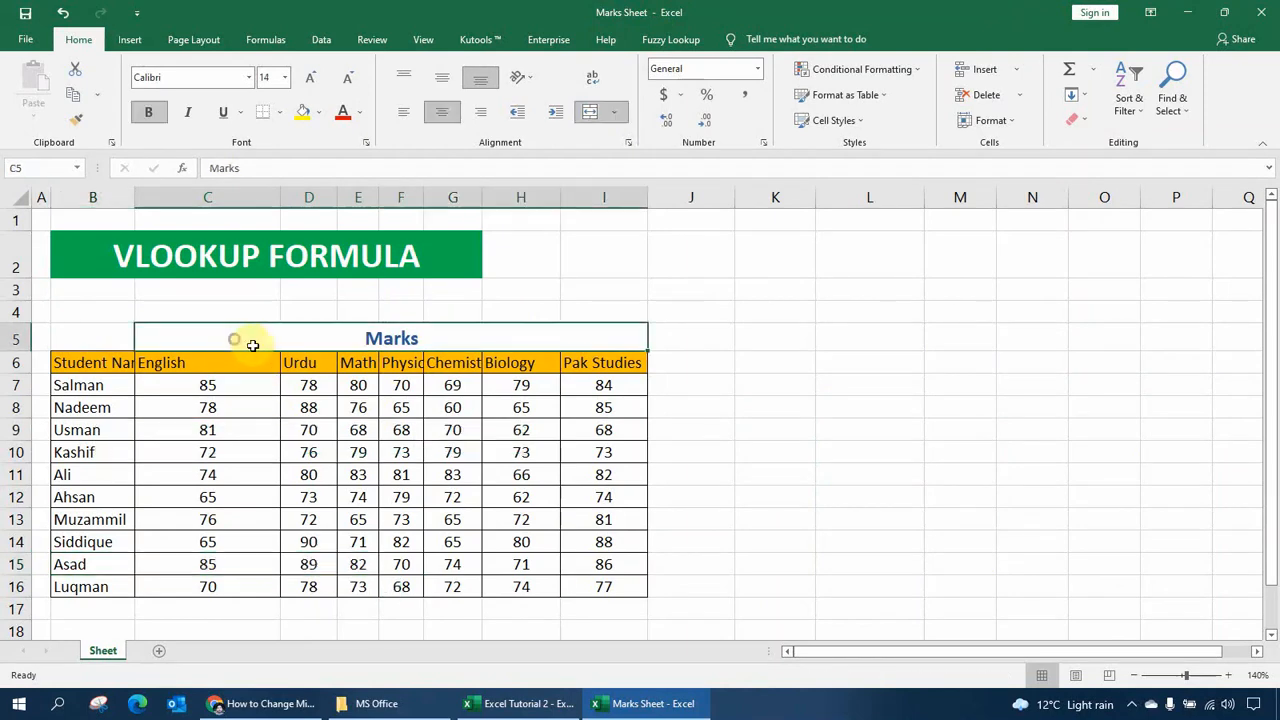
pyautogui.click(519, 706)
pyautogui.click(650, 704)
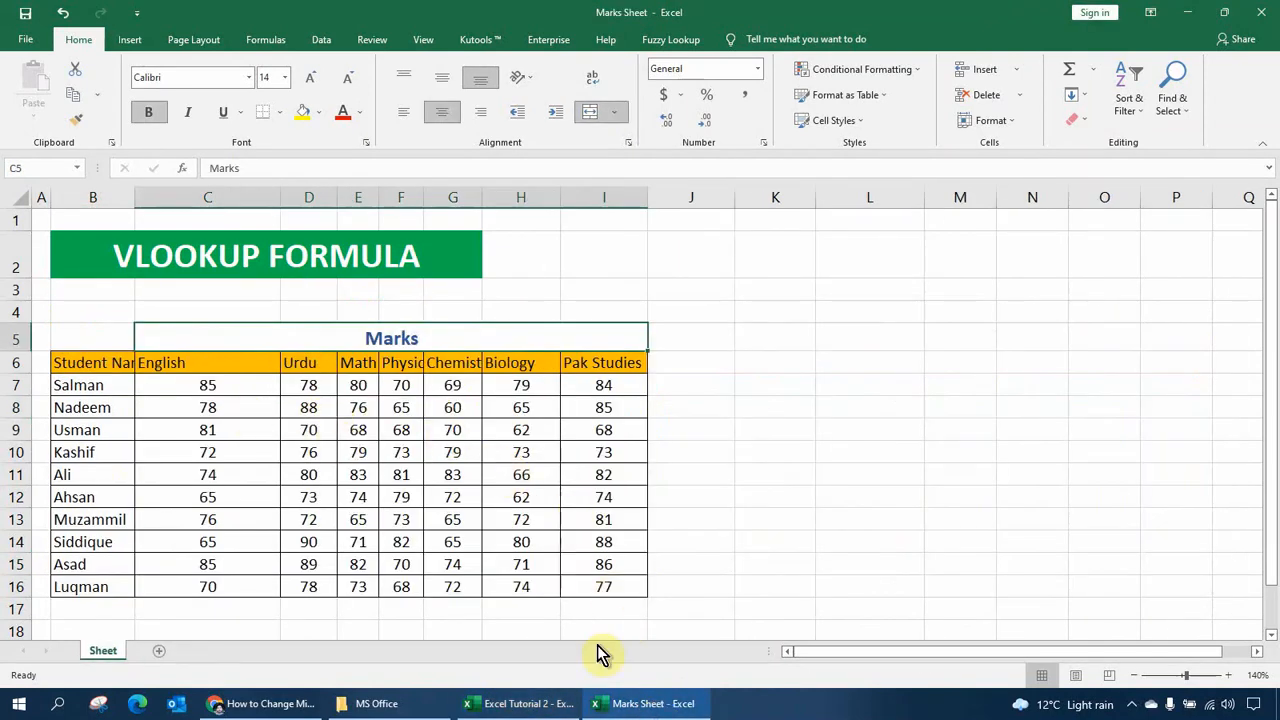
pyautogui.click(519, 704)
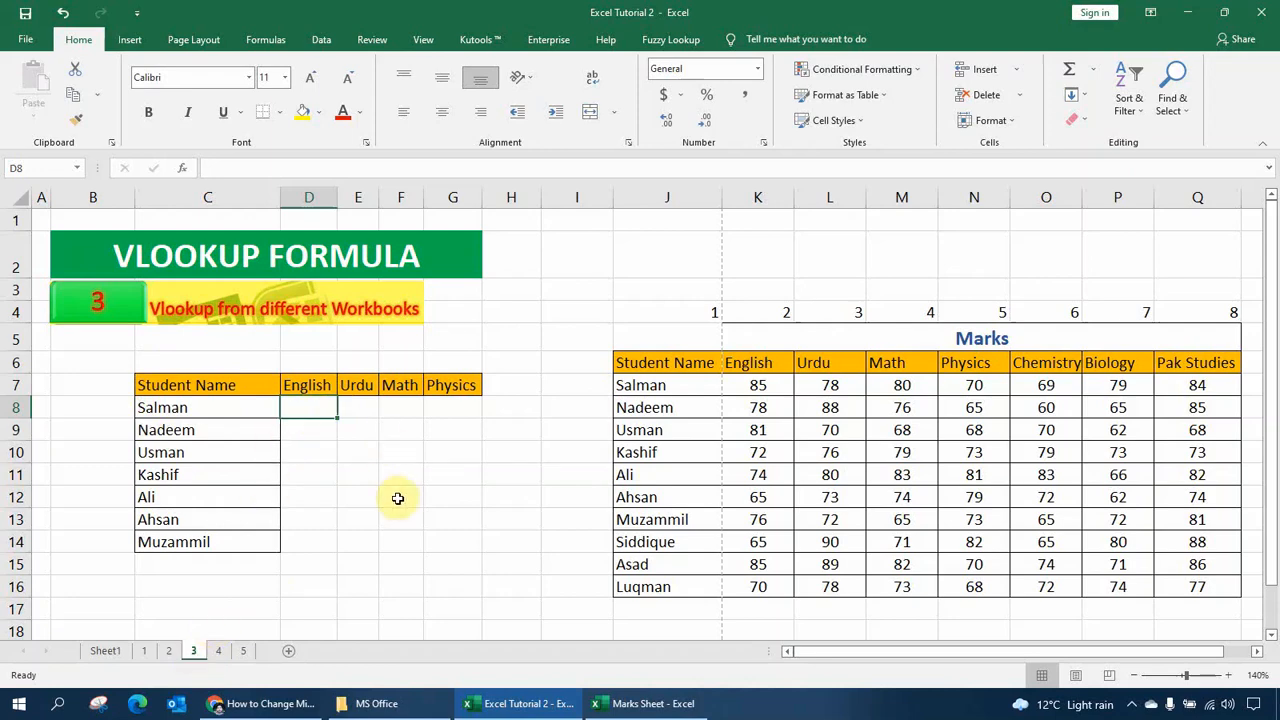
# - Start a VLOOKUP formula in D8 on sheet 3 with lookup value C8 and $B$6:$I$16 of the Marks Sheet workbook as the table array
pyautogui.write('=')
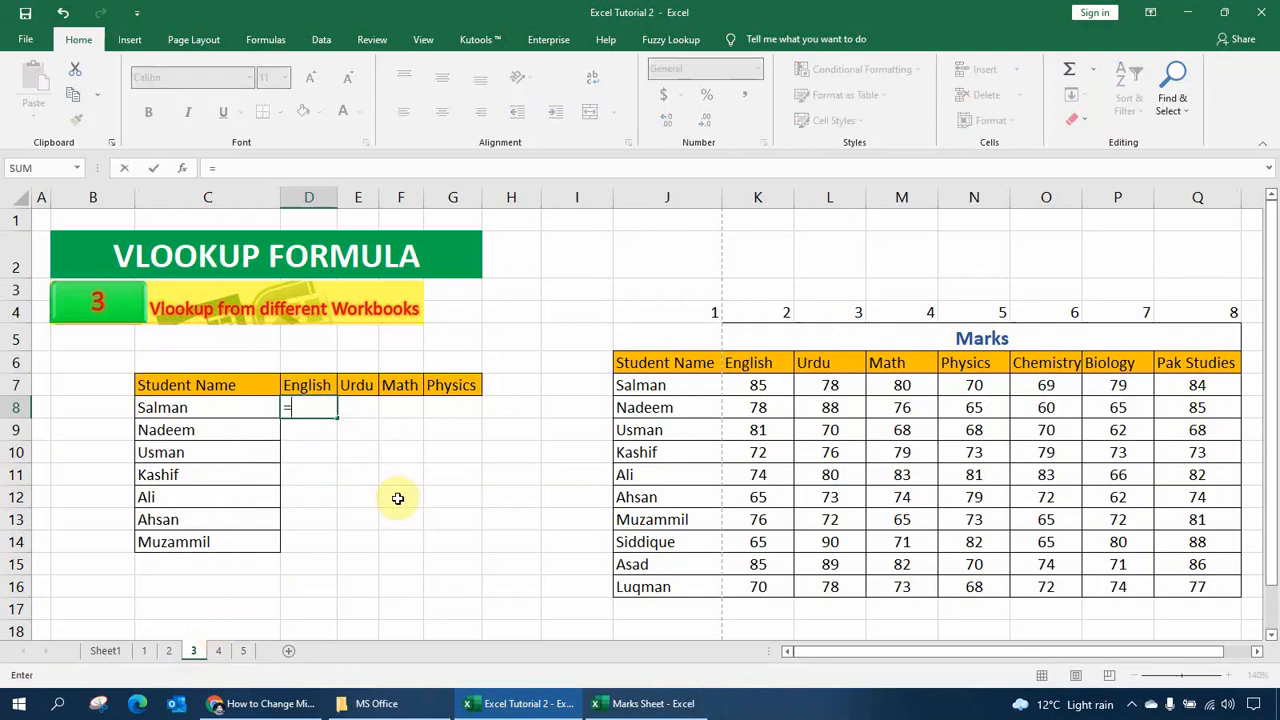
pyautogui.write('vl')
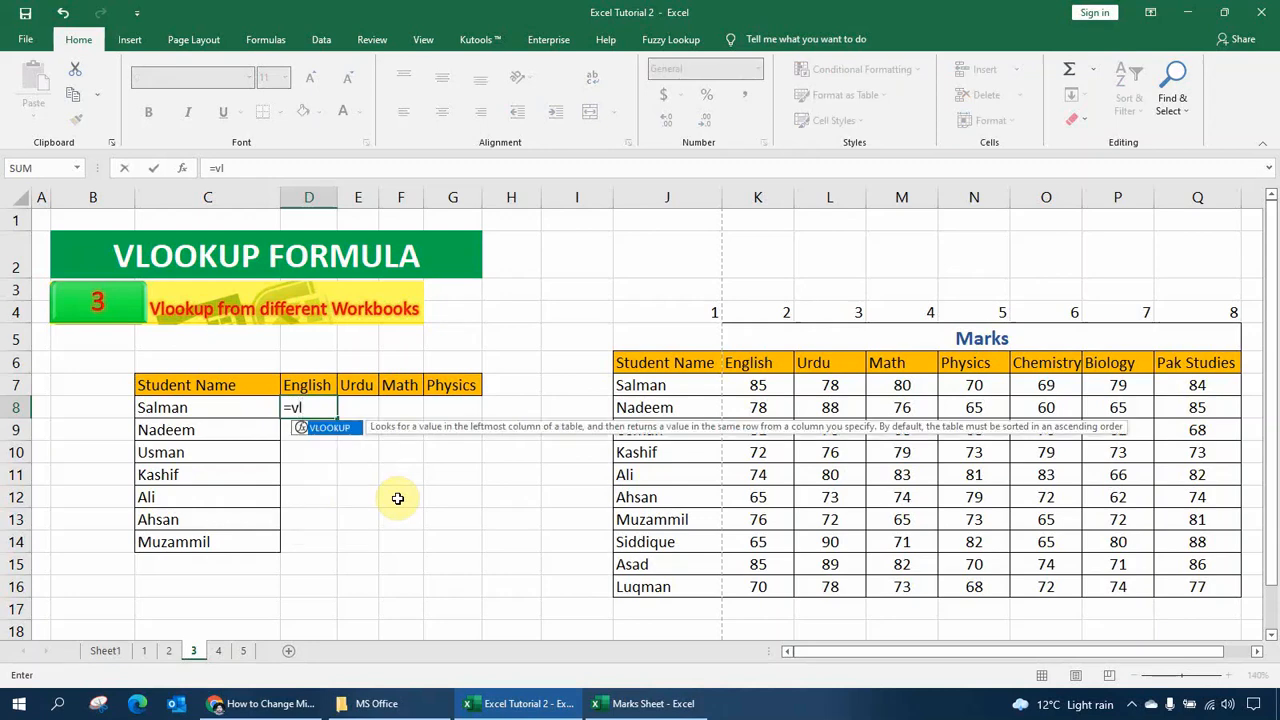
pyautogui.press('Tab')
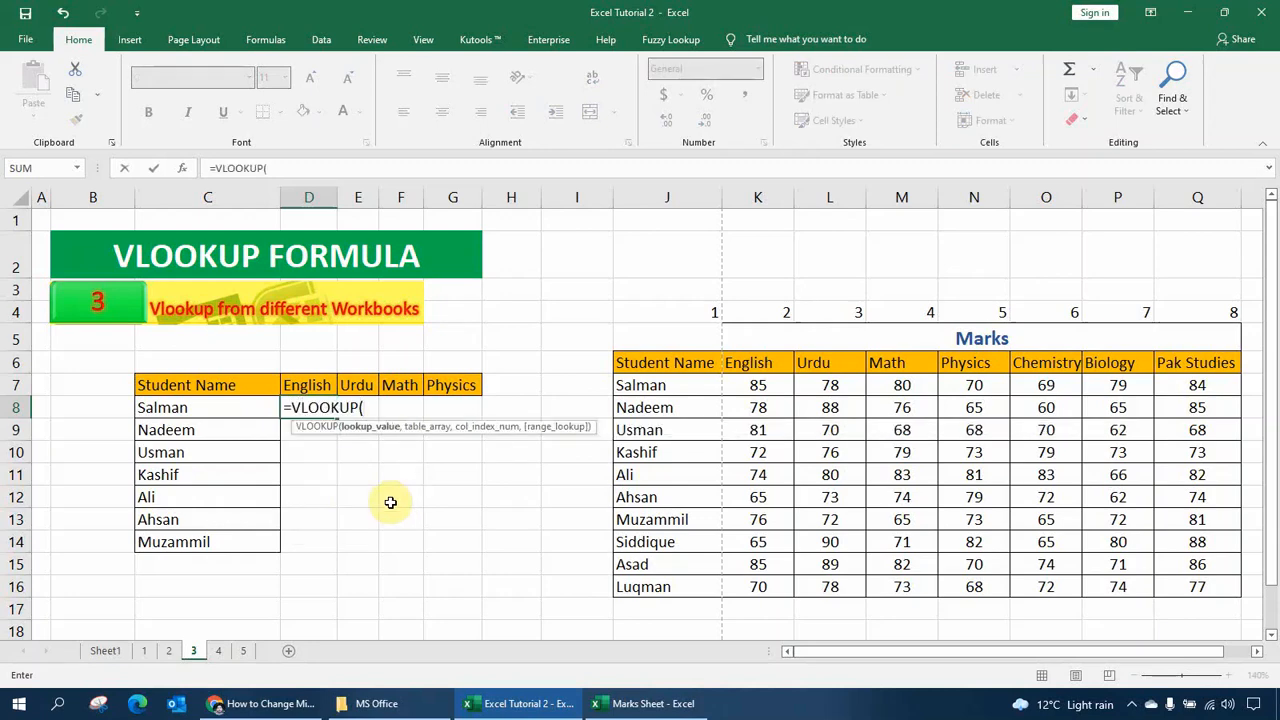
pyautogui.click(232, 407)
pyautogui.write(',')
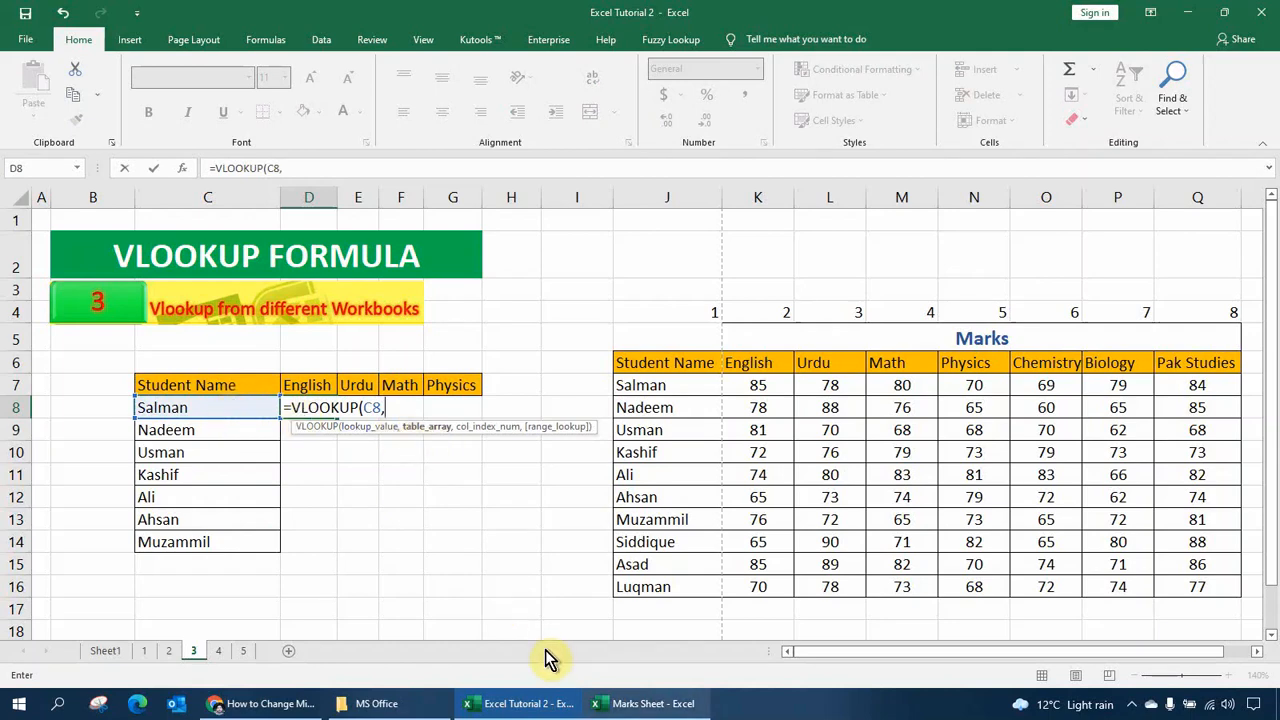
pyautogui.click(652, 710)
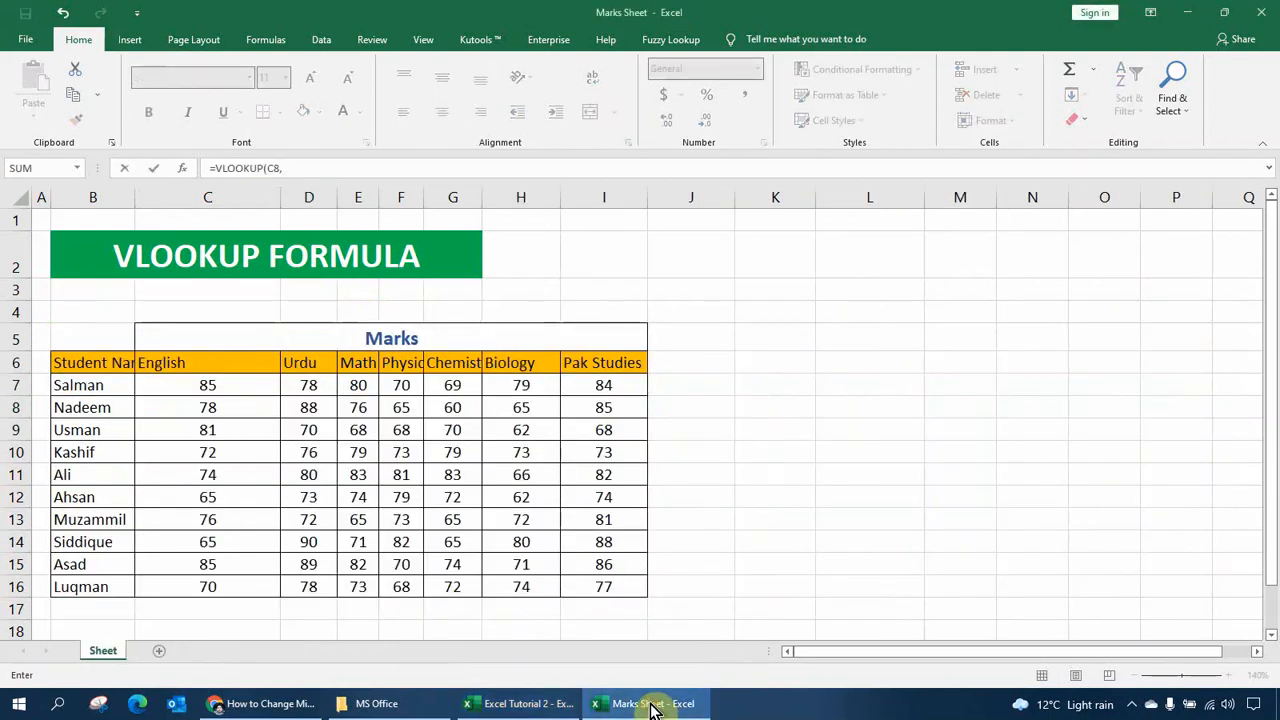
pyautogui.moveTo(80, 371); pyautogui.dragTo(587, 482)
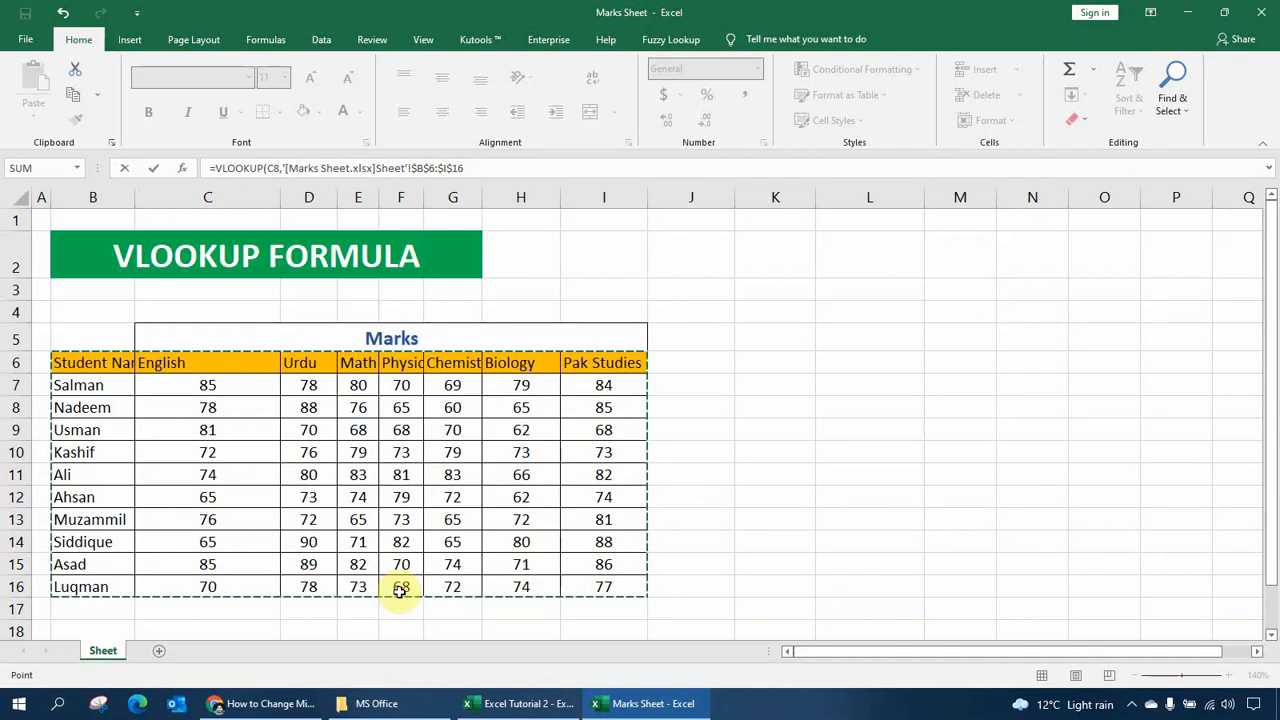
# - Complete the D8 formula on sheet 3 with column index 2 and range lookup 0, and fill it down to D14
pyautogui.write(',3')
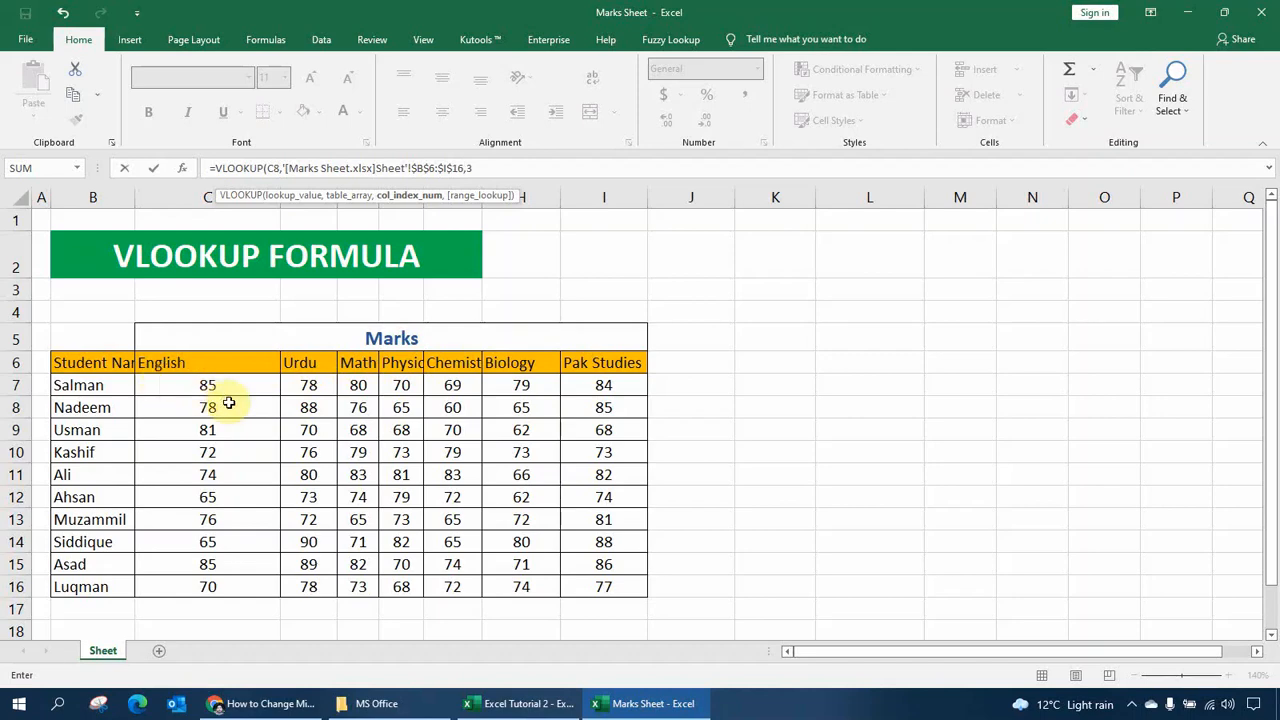
pyautogui.press('BackSpace')
pyautogui.write('2,')
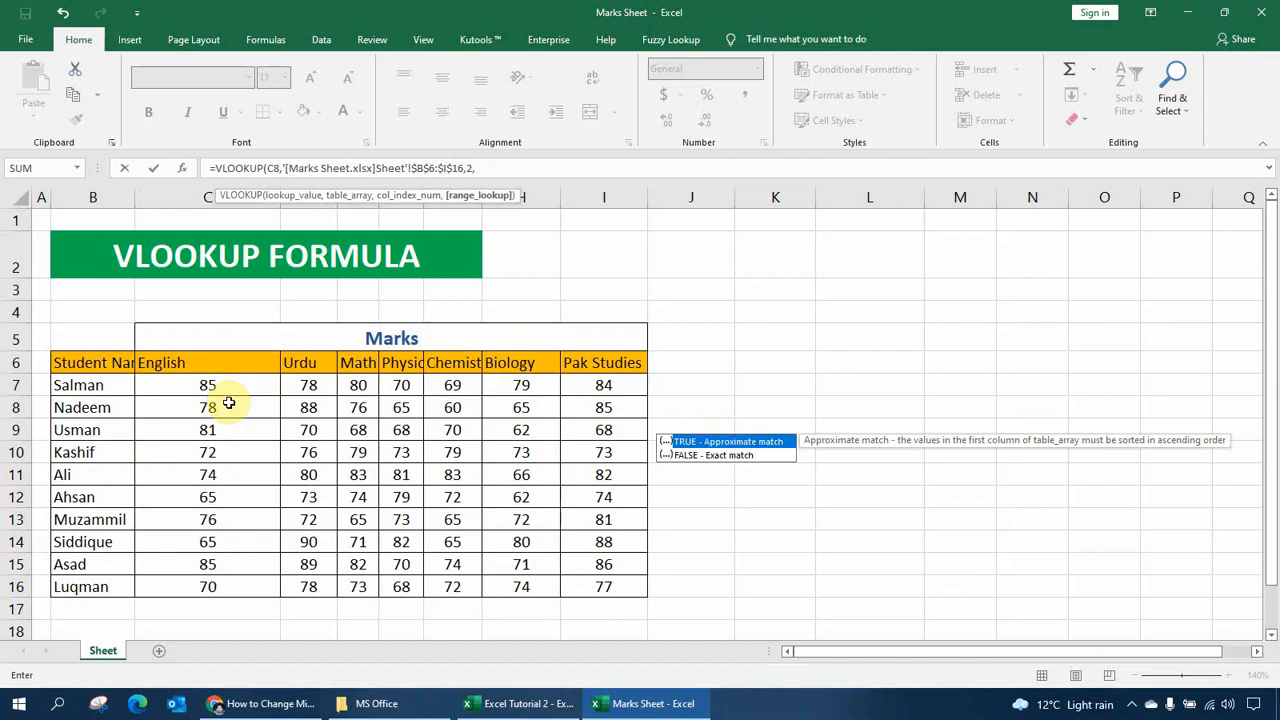
pyautogui.write('0)')
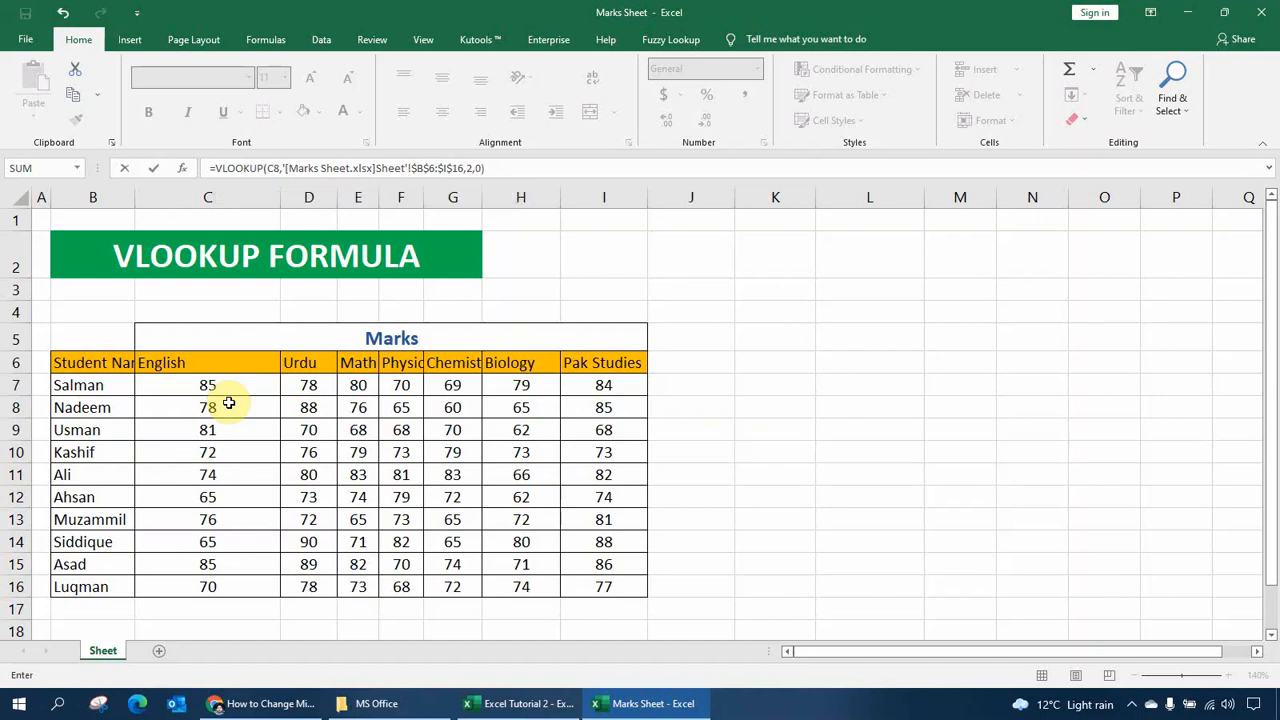
pyautogui.press('Return')
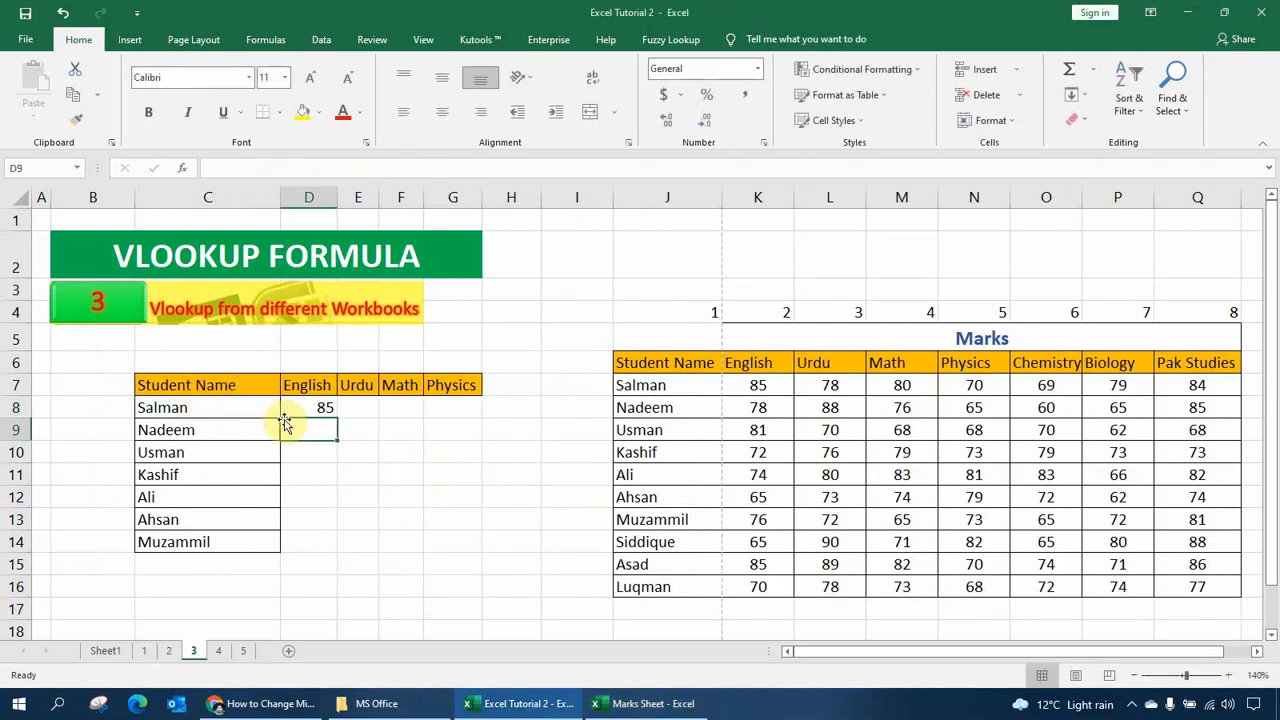
pyautogui.click(300, 410)
pyautogui.moveTo(337, 418); pyautogui.dragTo(334, 556)
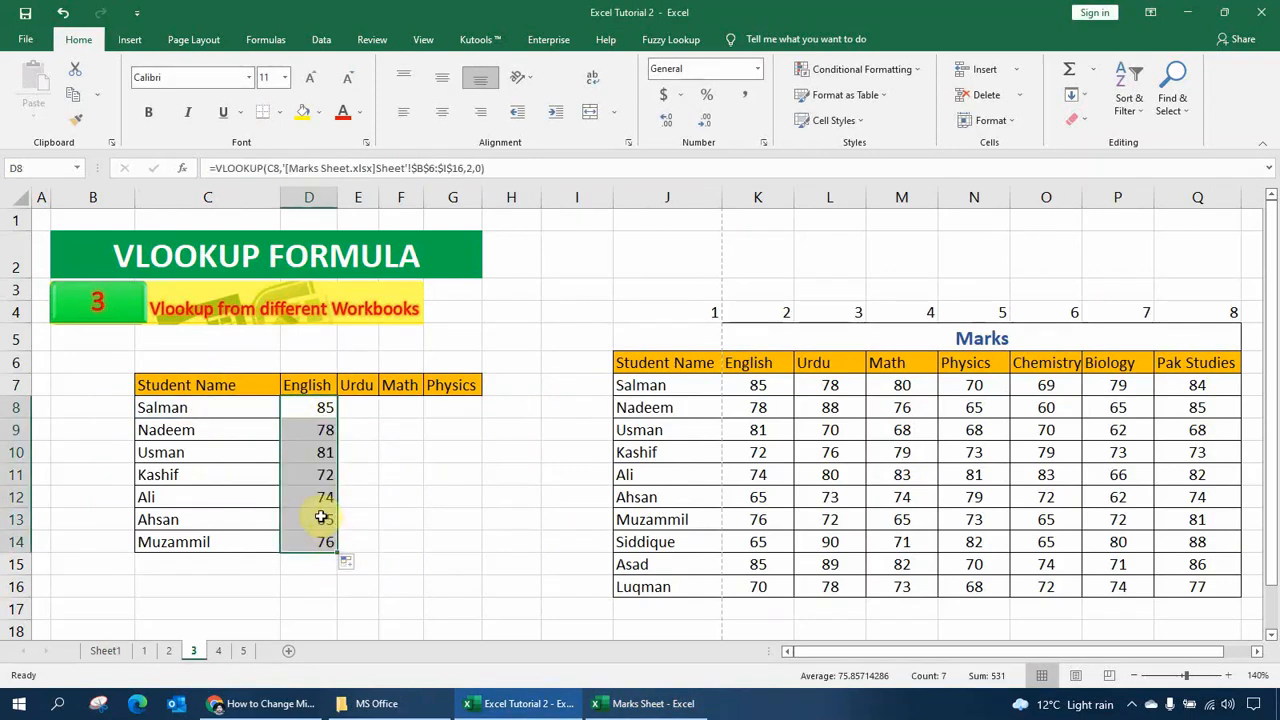
# - Compare the English marks in D8 and D9 with the Marks Sheet workbook's table and return to the Excel Tutorial 2 workbook
pyautogui.click(292, 413)
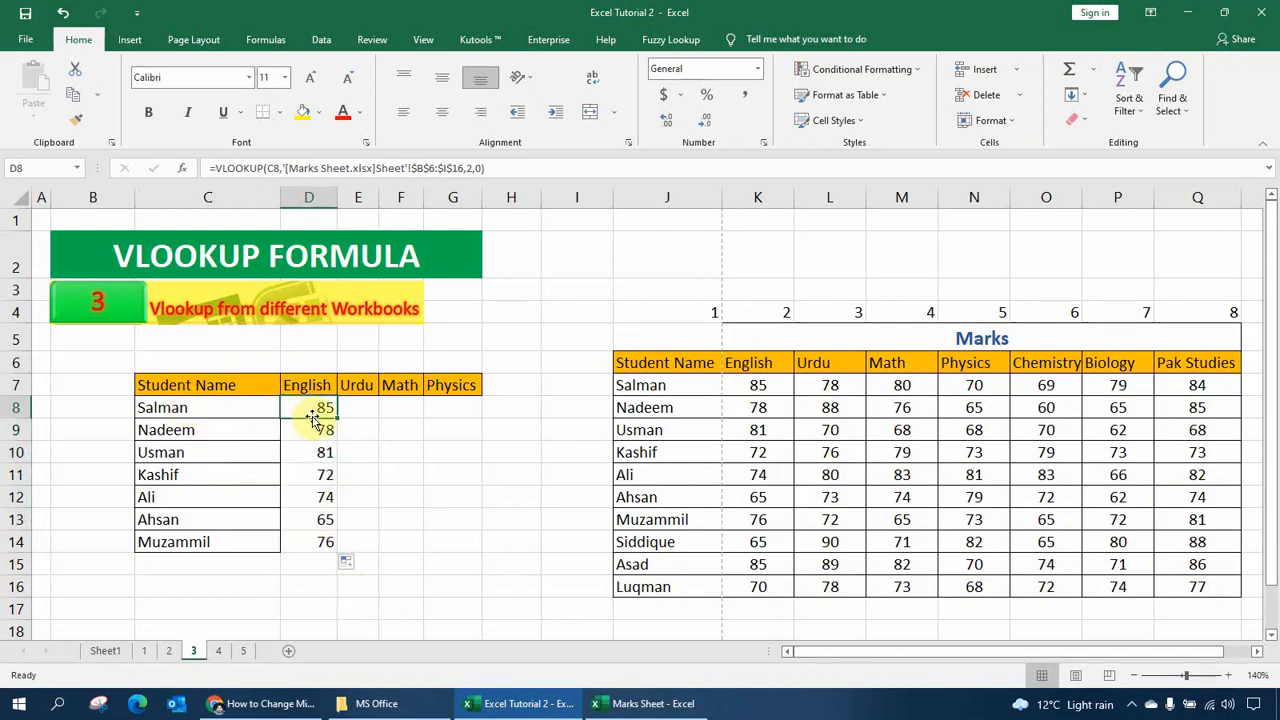
pyautogui.click(320, 432)
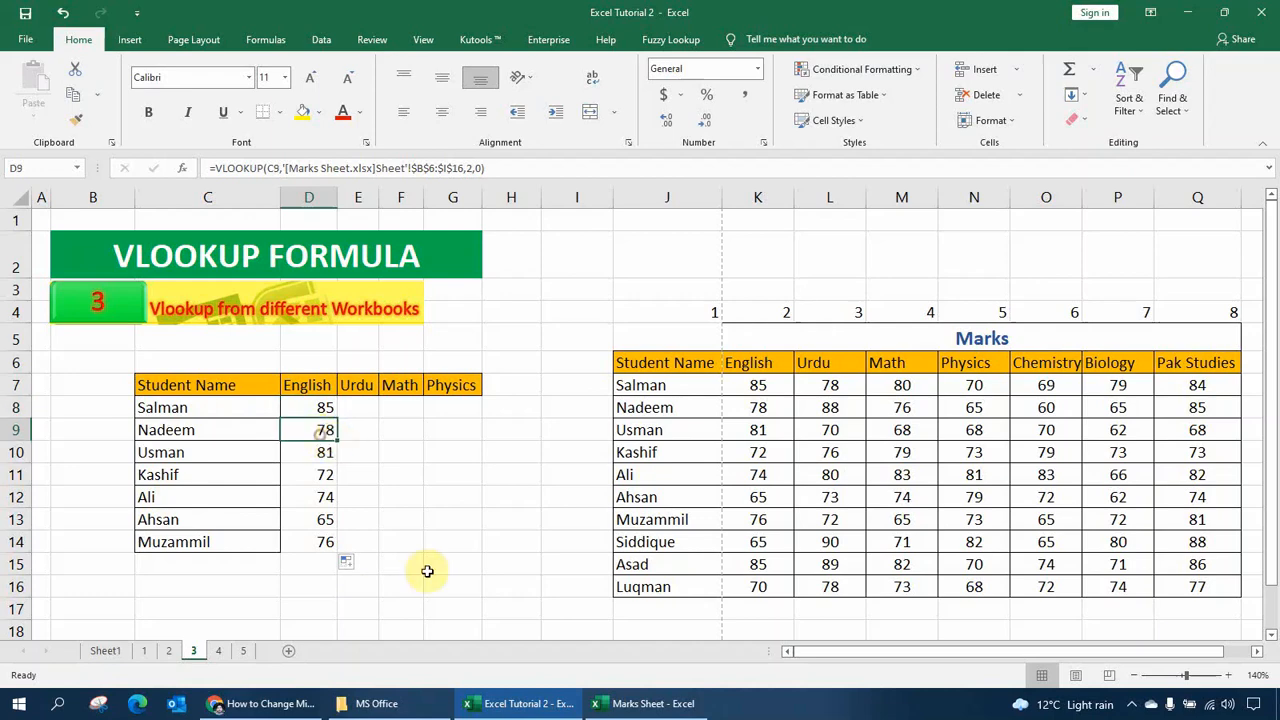
pyautogui.click(653, 703)
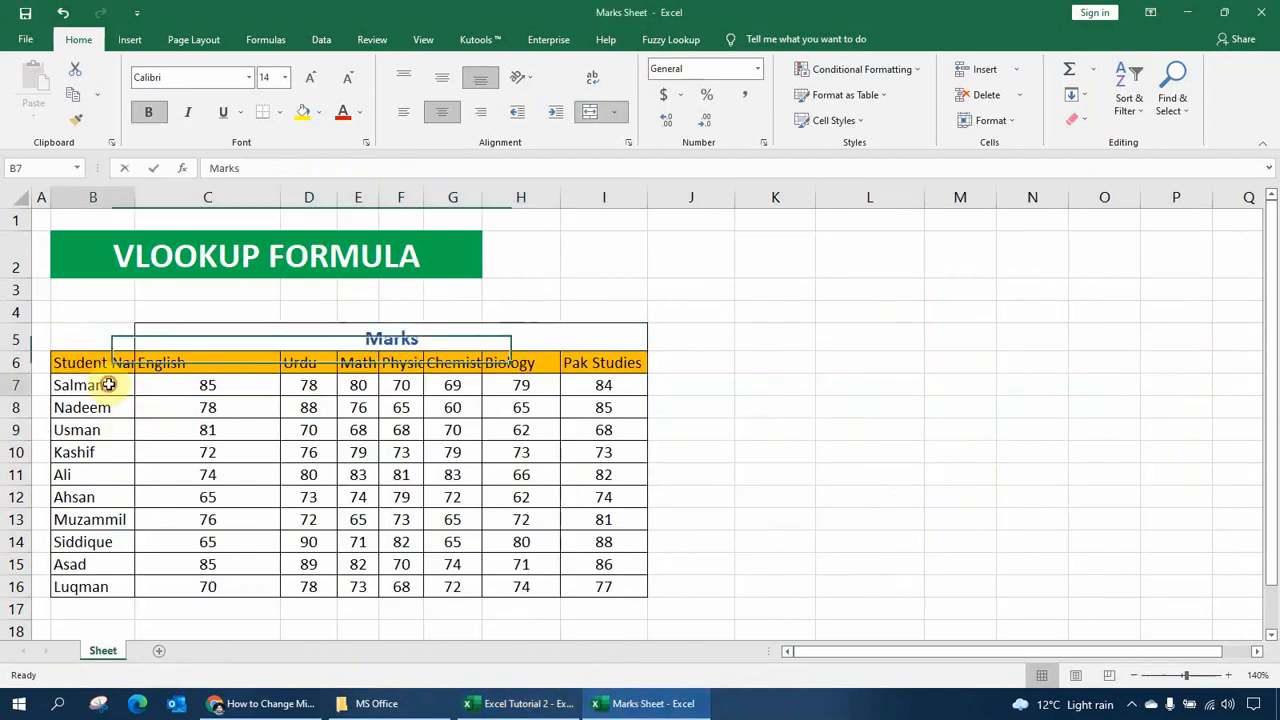
pyautogui.click(190, 390)
pyautogui.click(112, 406)
pyautogui.click(171, 403)
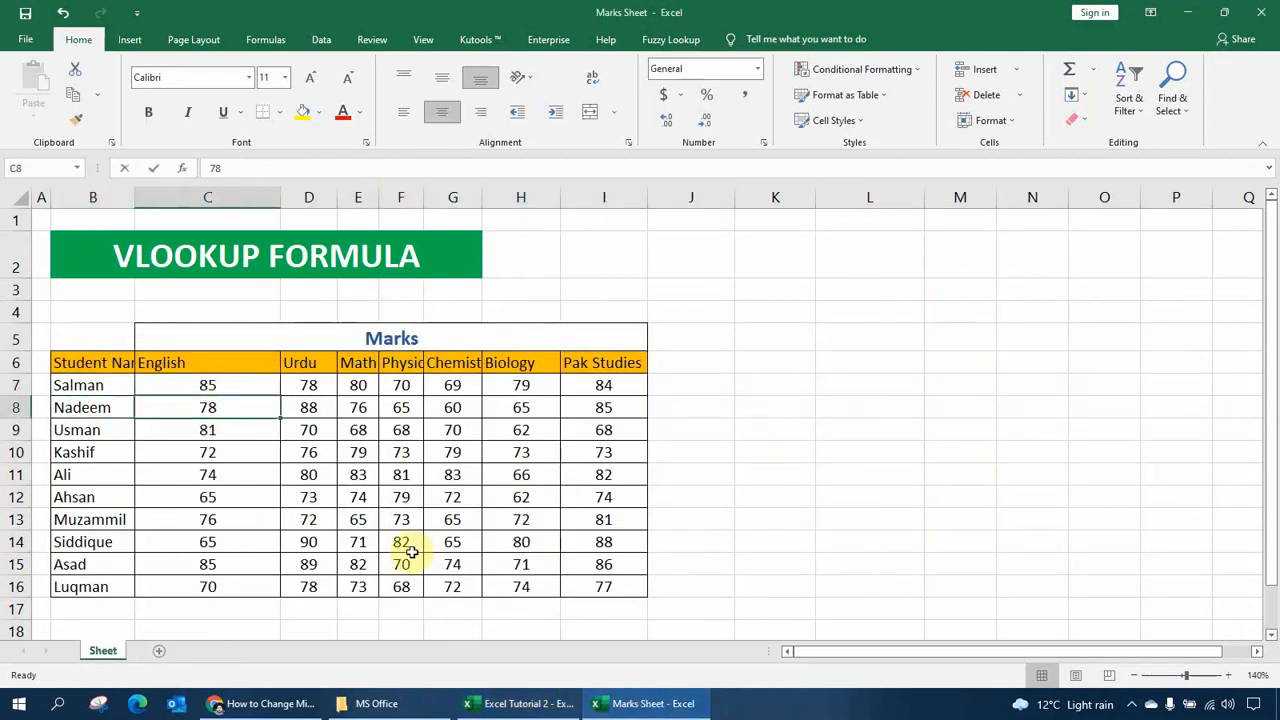
pyautogui.click(522, 703)
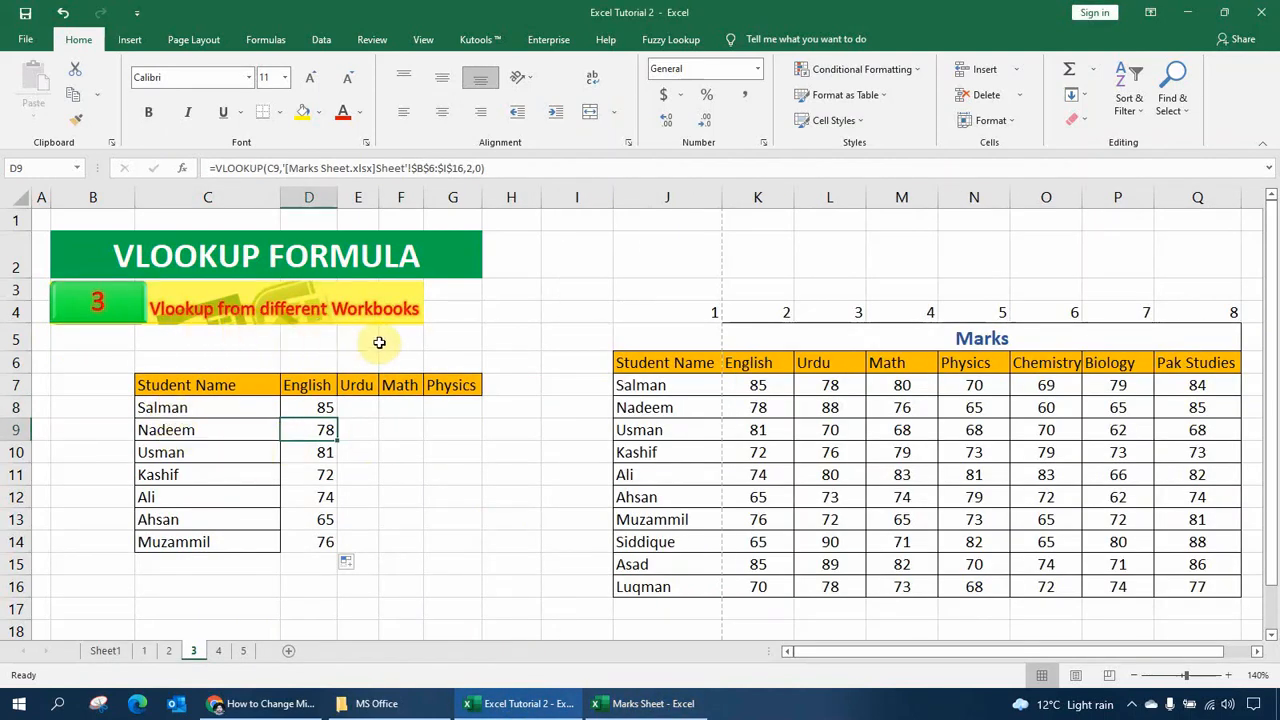
# - Start a VLOOKUP formula in D8 on sheet 4 with lookup value C8 and absolute table array $J$6:$Q$16
pyautogui.click(220, 651)
pyautogui.click(307, 406)
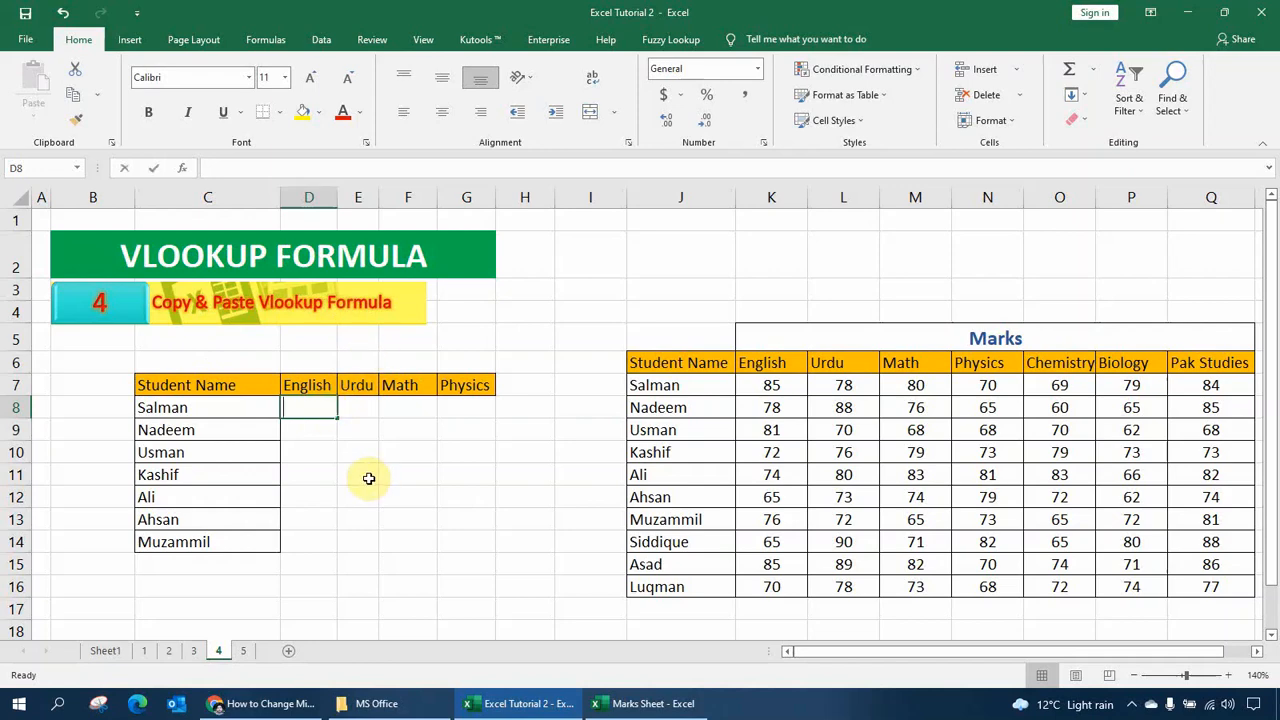
pyautogui.write('=v')
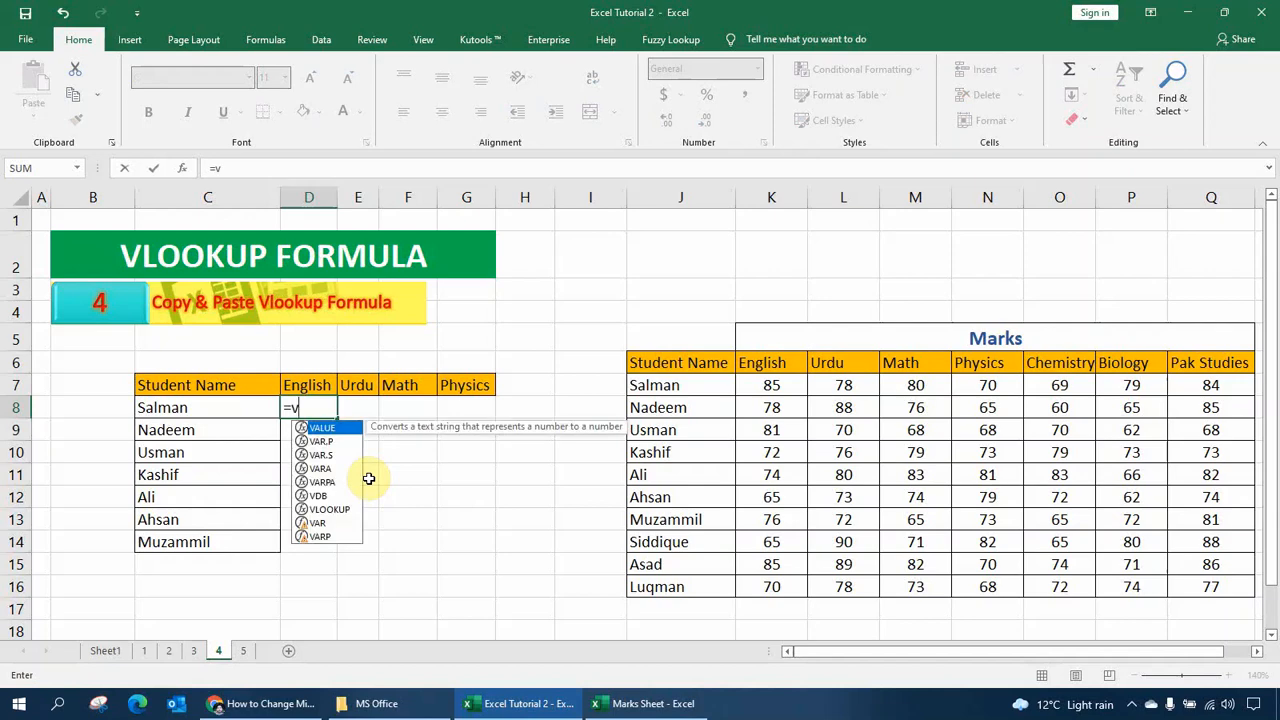
pyautogui.write('l')
pyautogui.press('Tab')
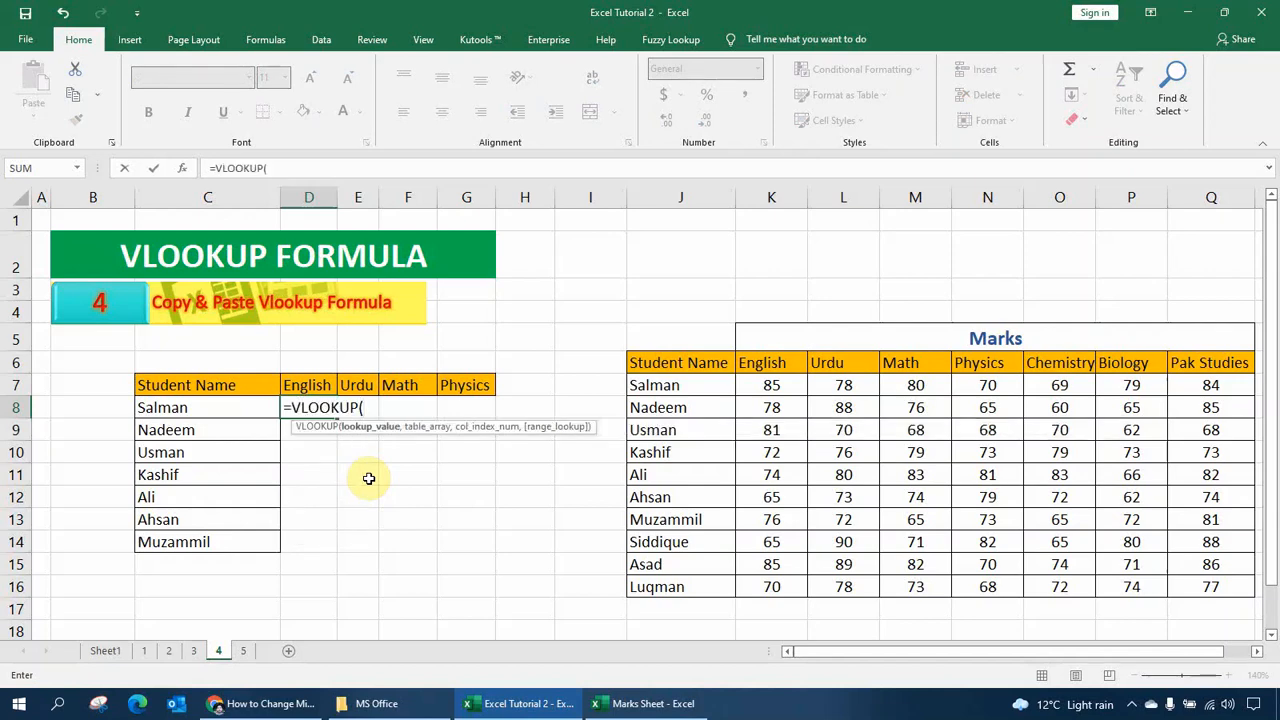
pyautogui.click(238, 408)
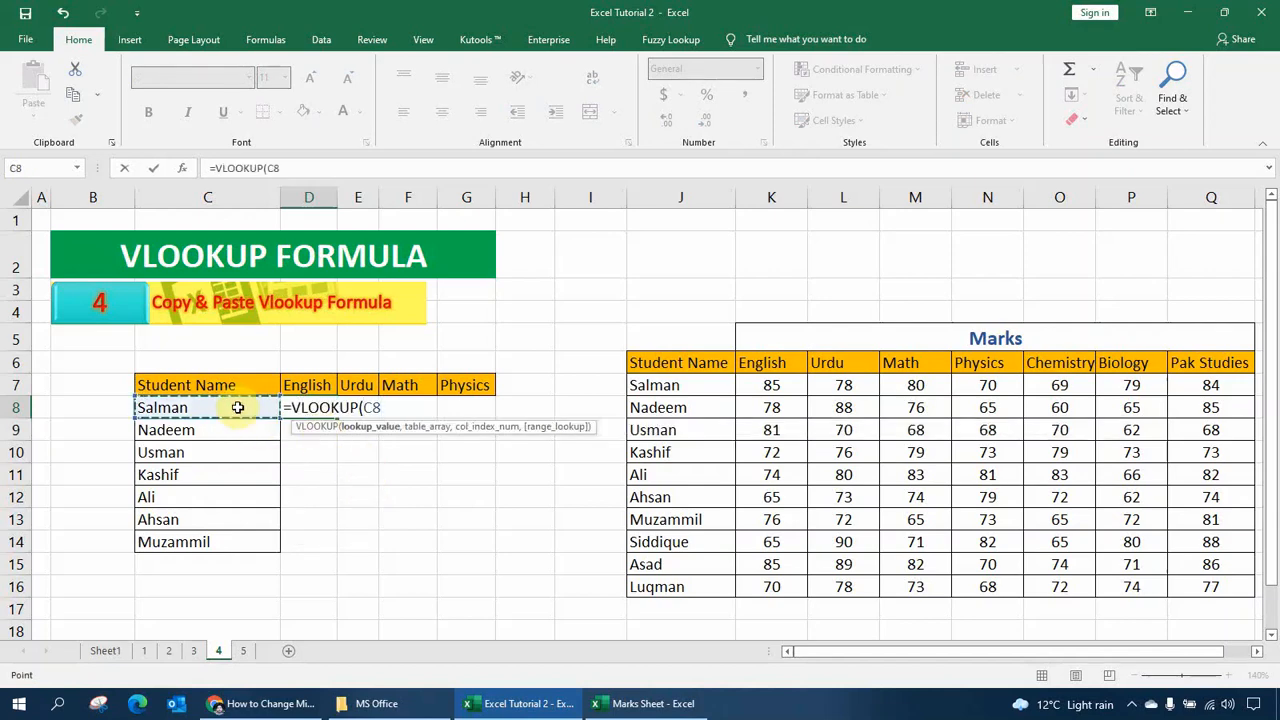
pyautogui.write(',')
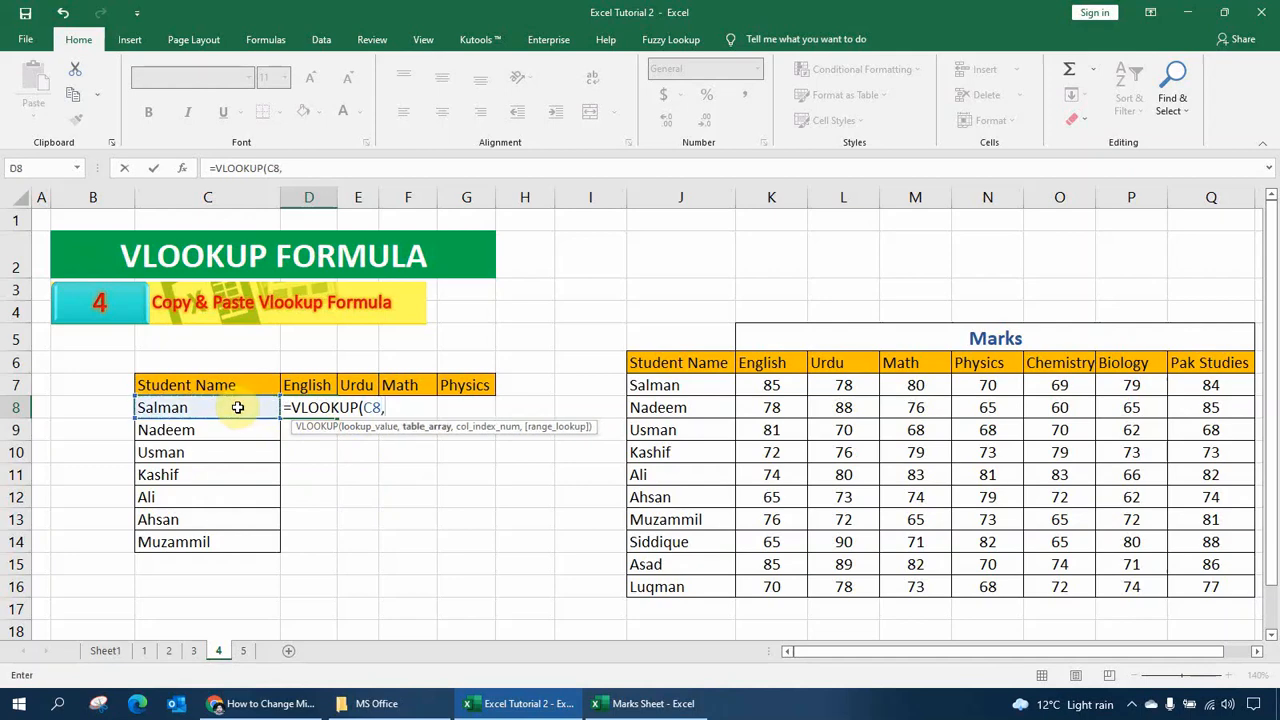
pyautogui.moveTo(645, 362); pyautogui.dragTo(1200, 582)
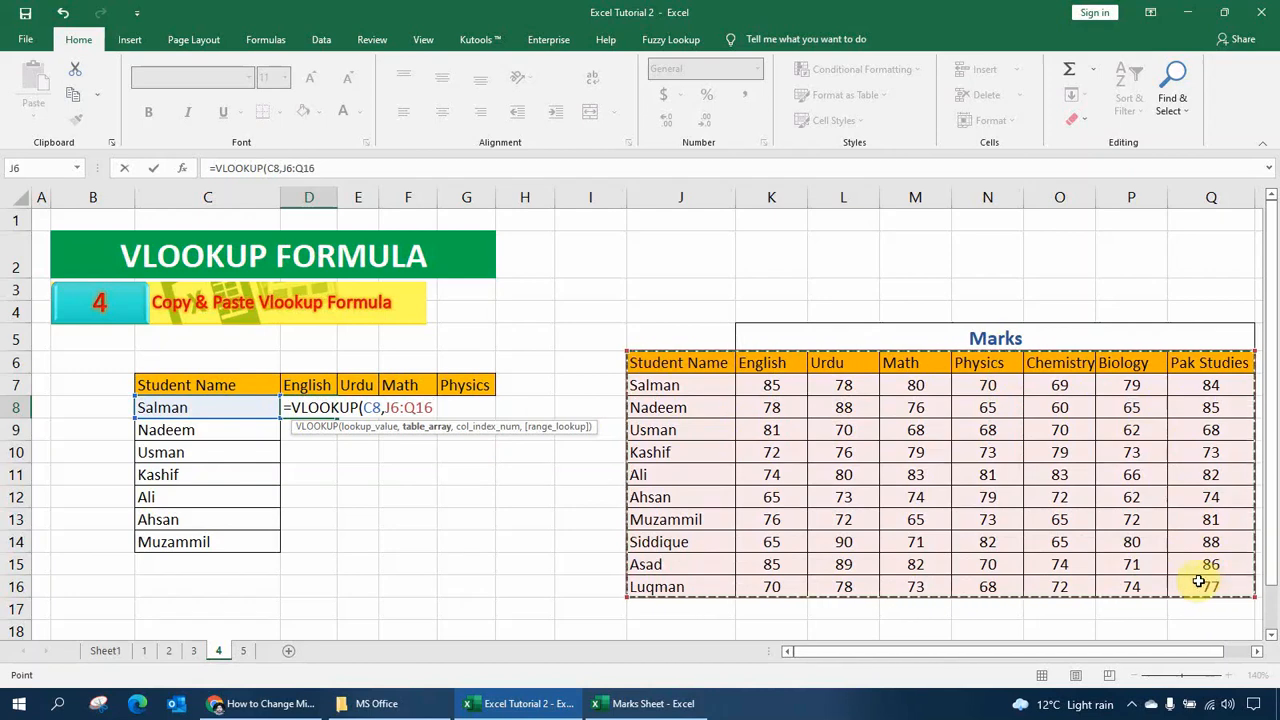
pyautogui.press('F4')
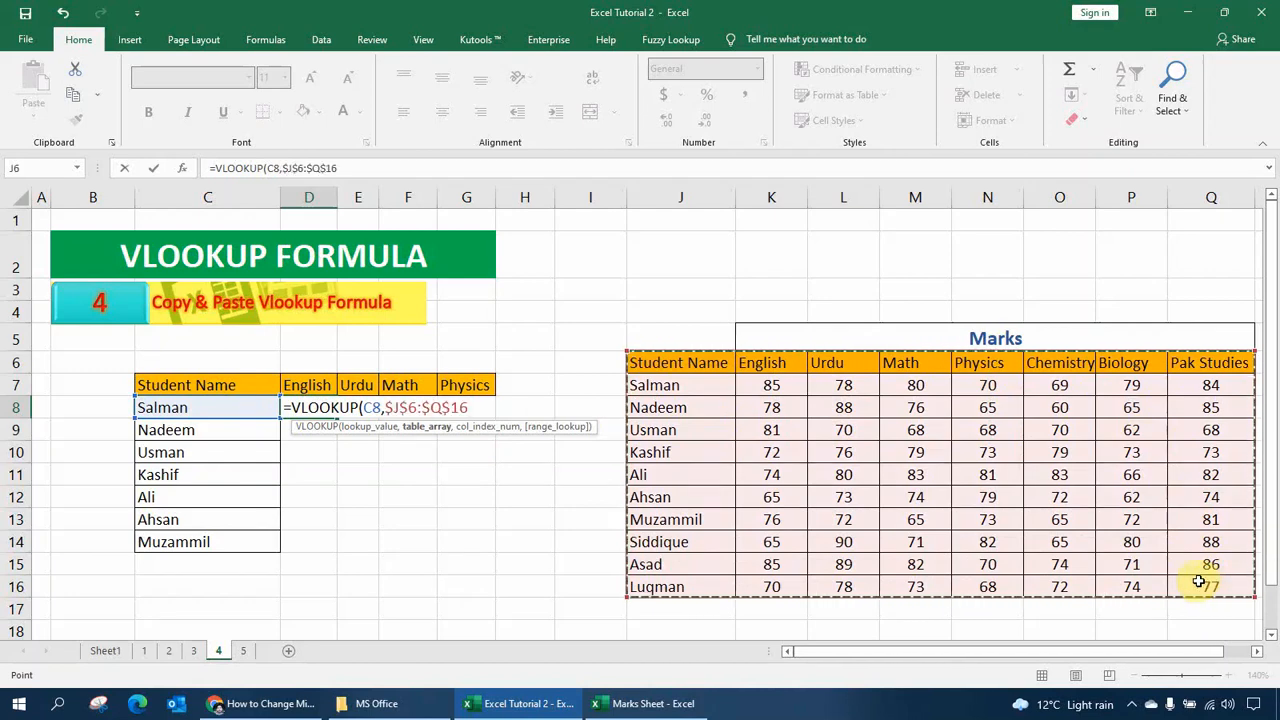
# - Finish the D8 formula on sheet 4 with column index 2 and range lookup 0, and fill it down to D14
pyautogui.write(',2')
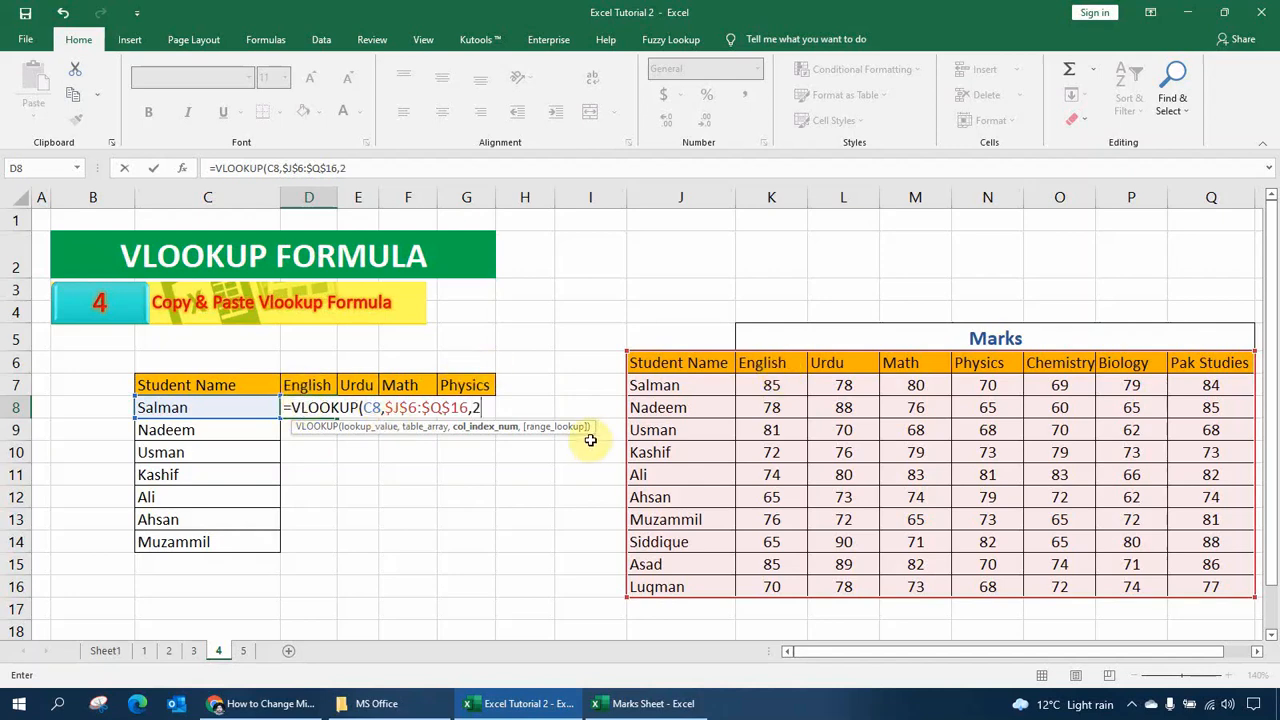
pyautogui.write(',')
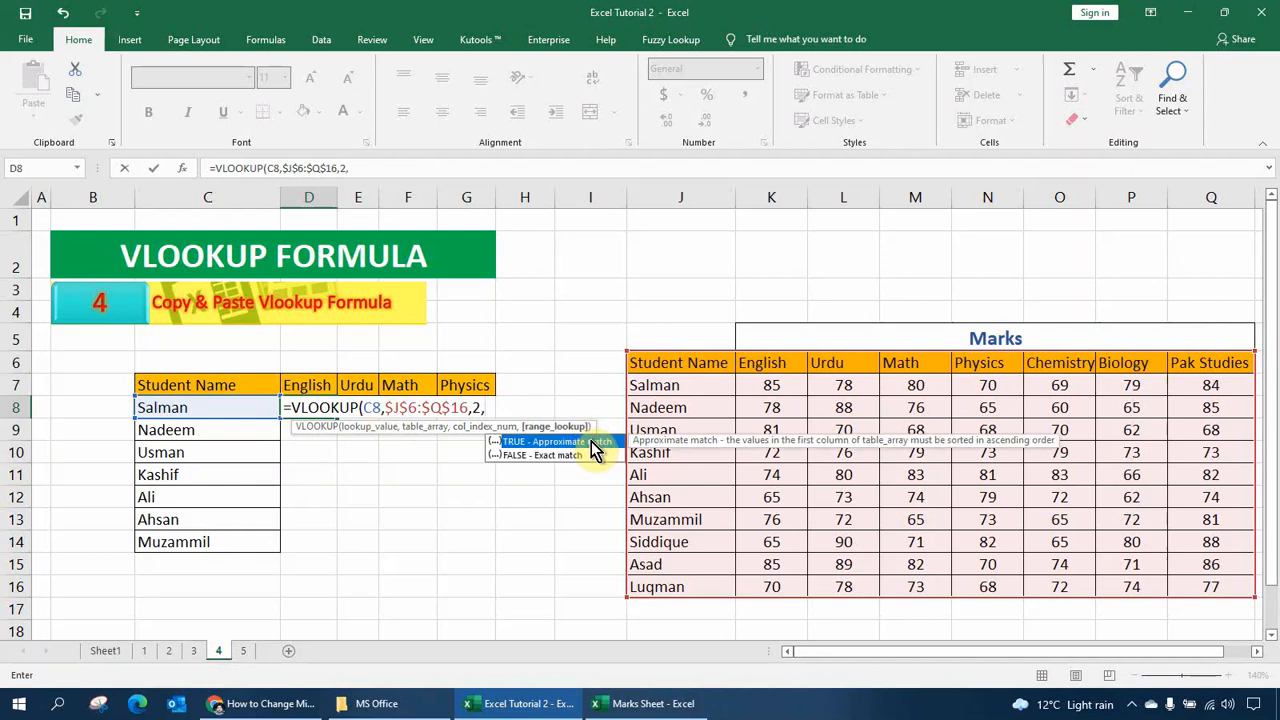
pyautogui.write('0)')
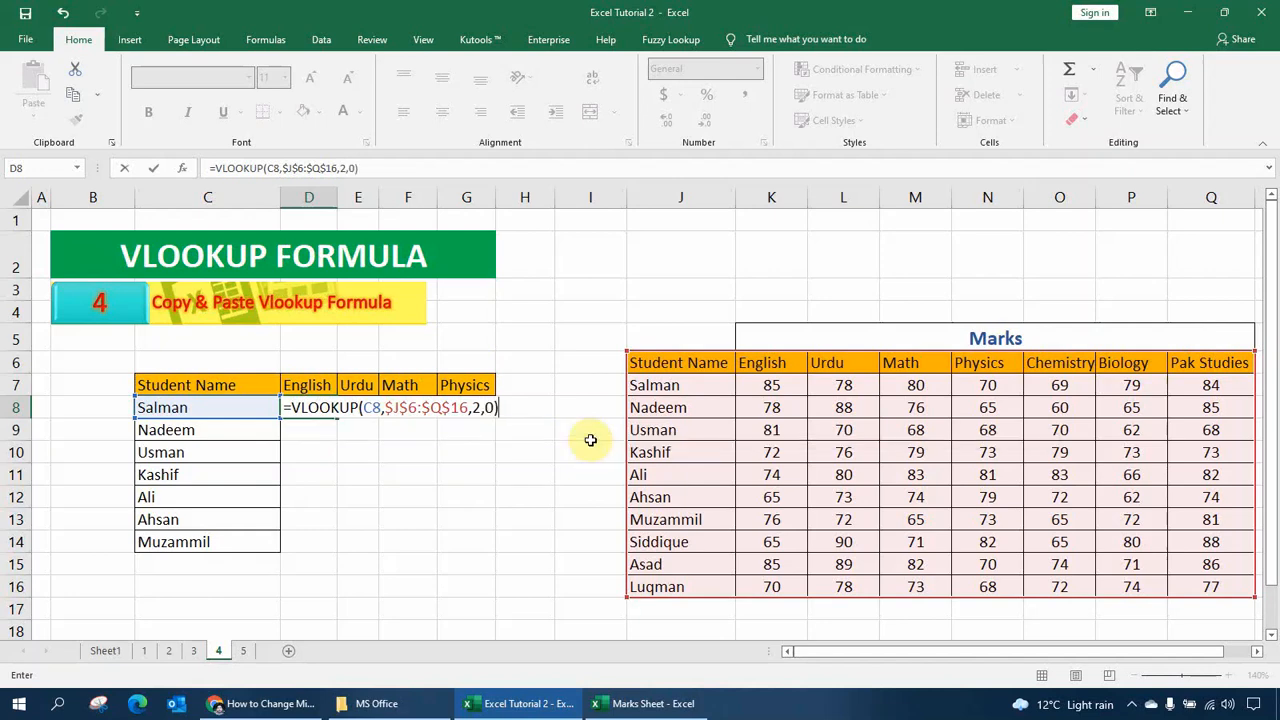
pyautogui.press('Return')
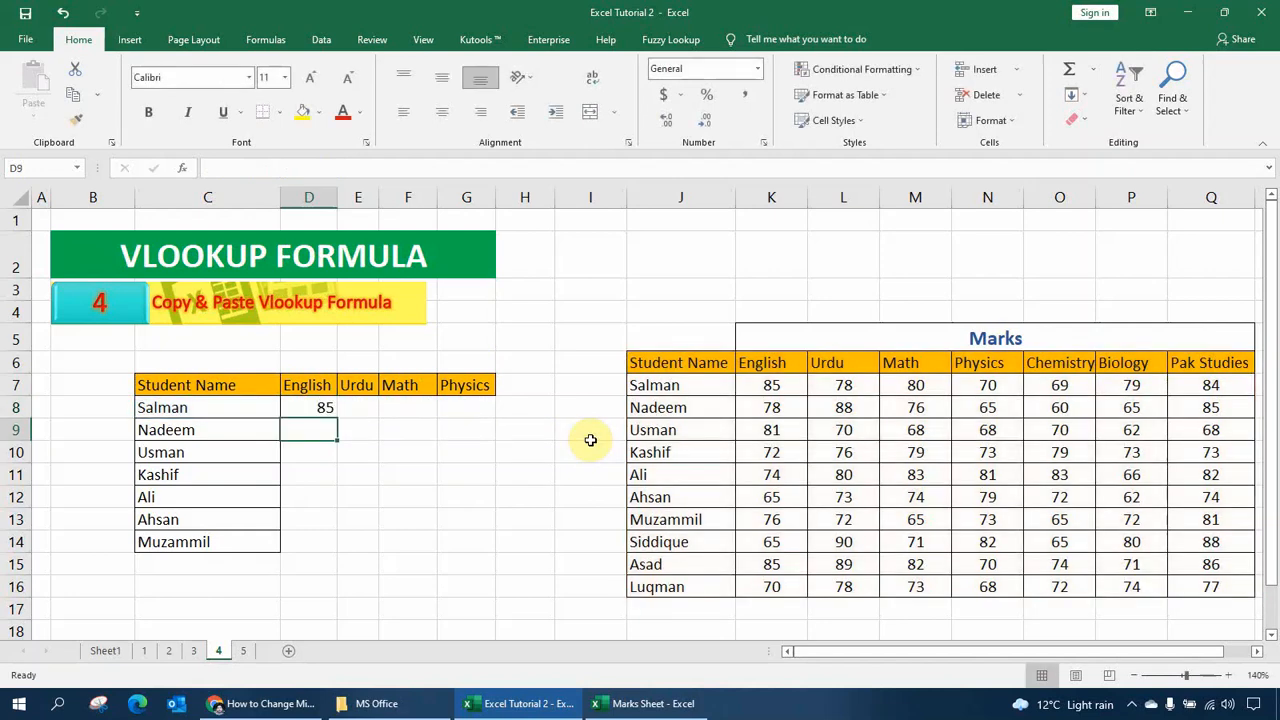
pyautogui.click(295, 410)
pyautogui.moveTo(334, 416); pyautogui.dragTo(331, 541)
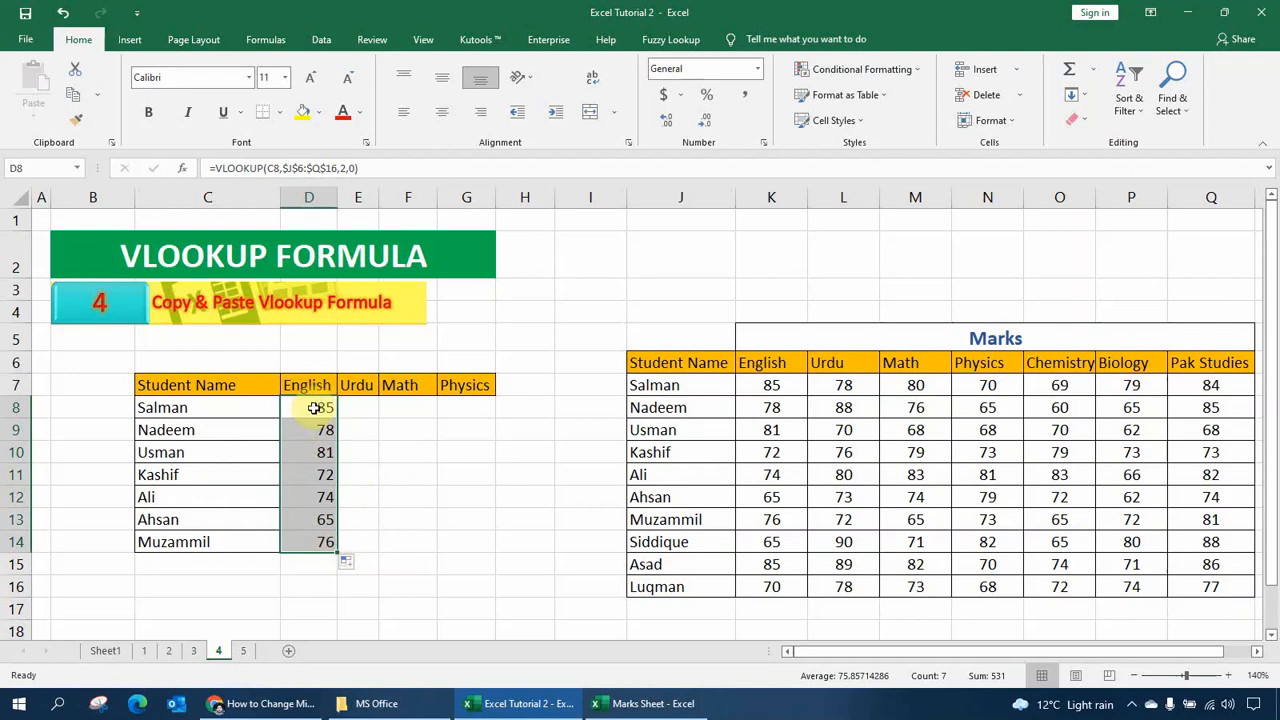
# - Copy the English VLOOKUP formula from D8 into the first Urdu cell, E8
pyautogui.click(310, 406)
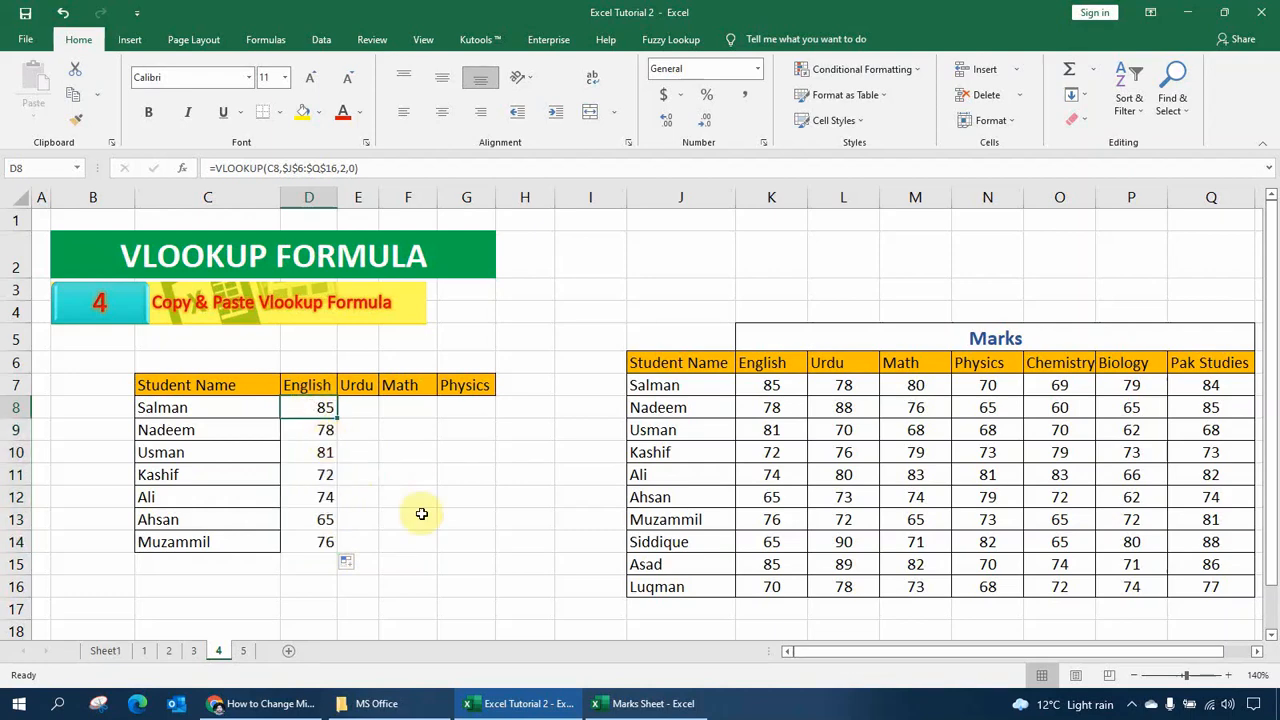
pyautogui.hotkey('ctrl', 'c')
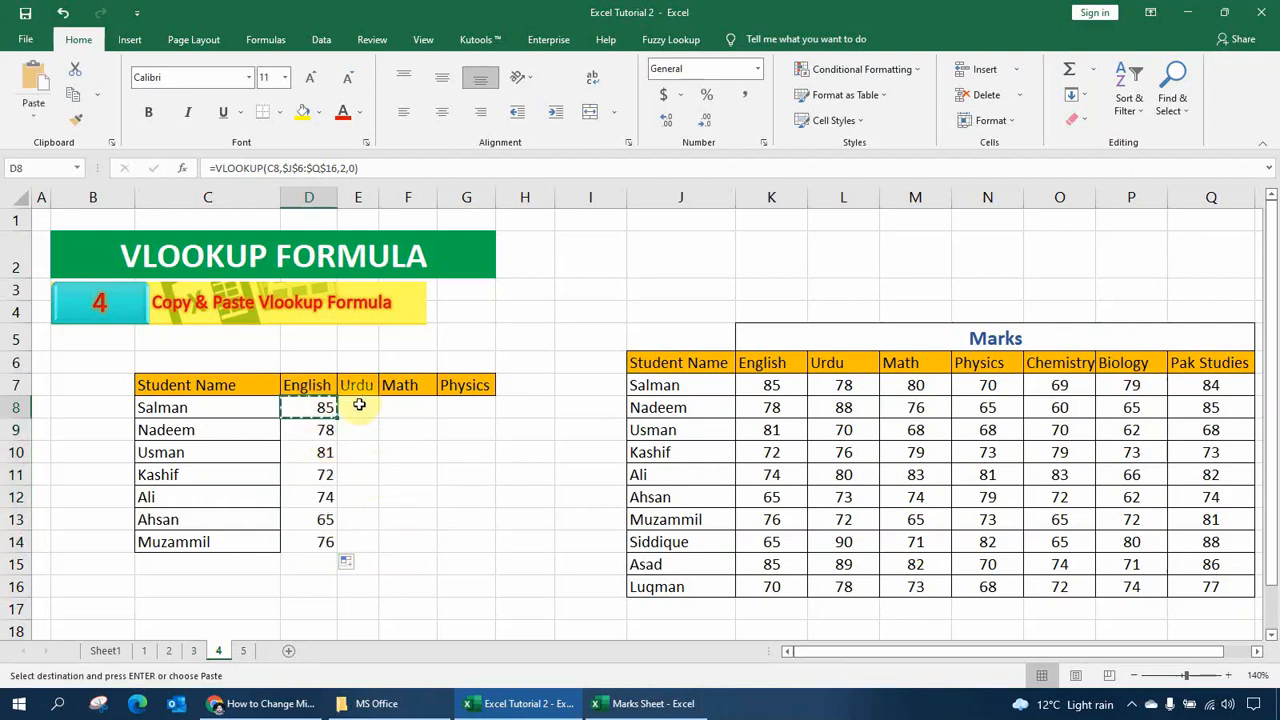
pyautogui.click(359, 406)
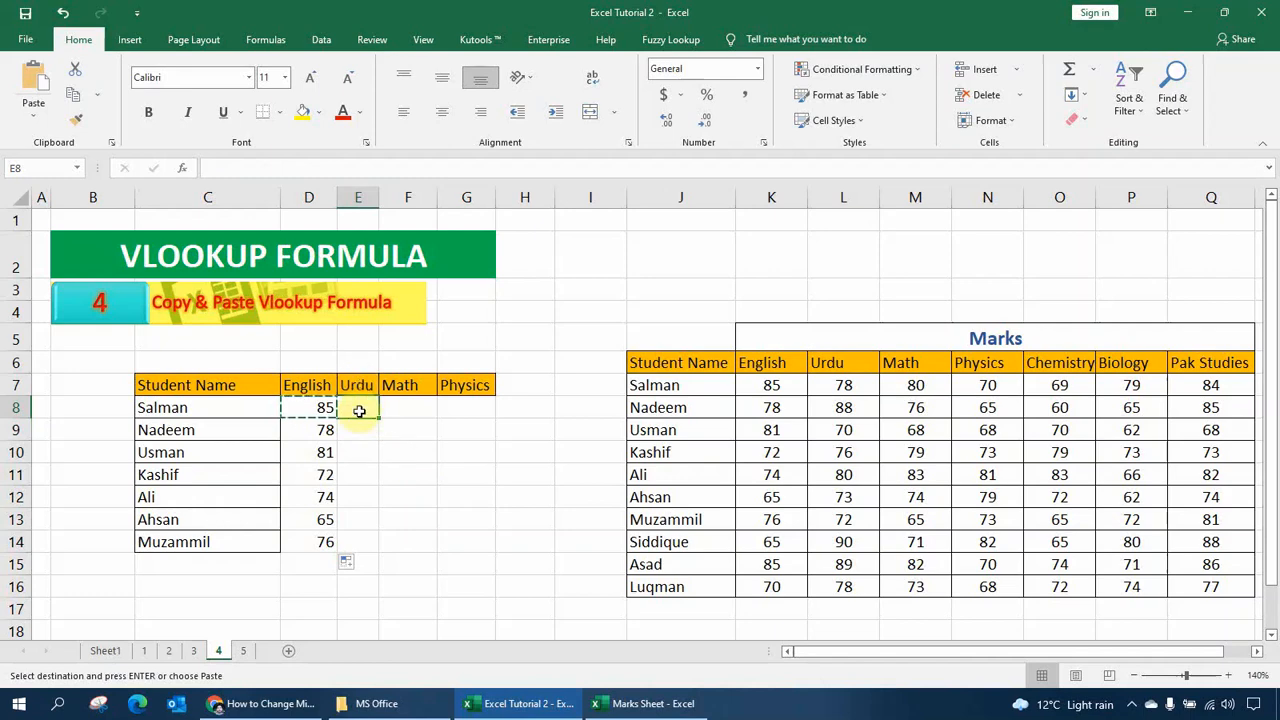
pyautogui.hotkey('ctrl', 'v')
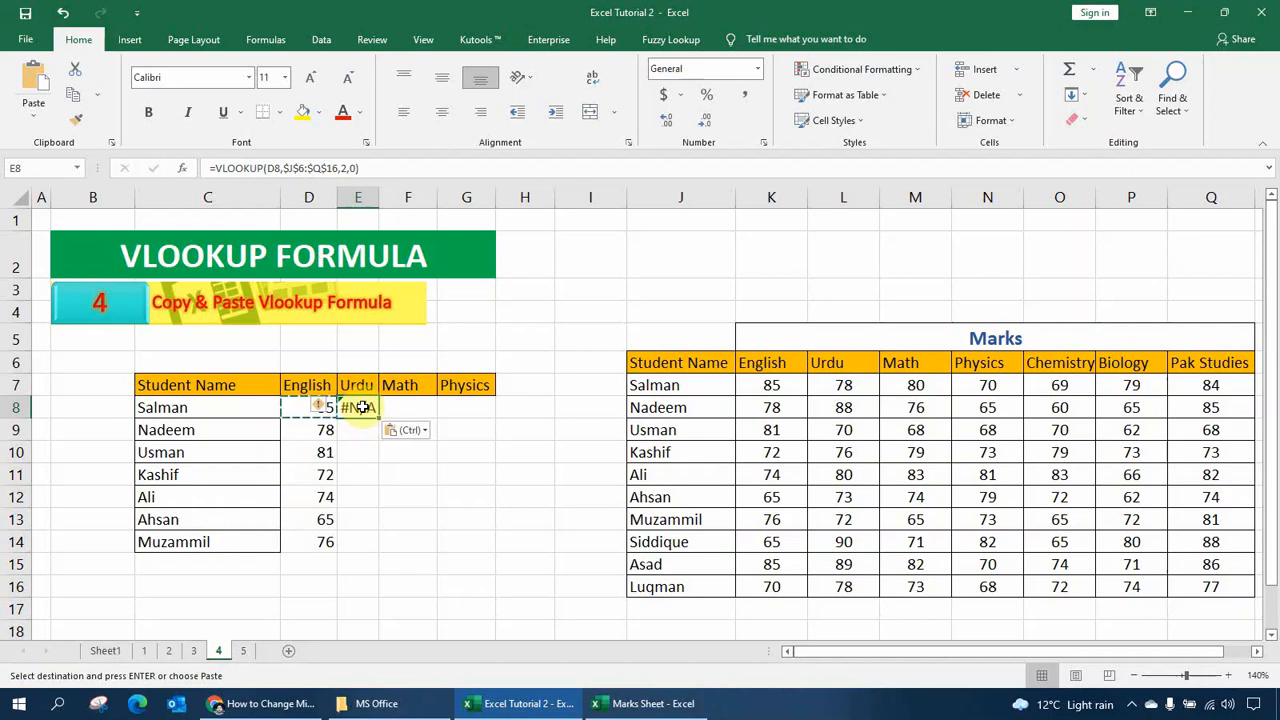
# - Correct the Urdu formula in E8 to column index 3 and lookup value C8, and fill it down to E14
pyautogui.click(303, 408)
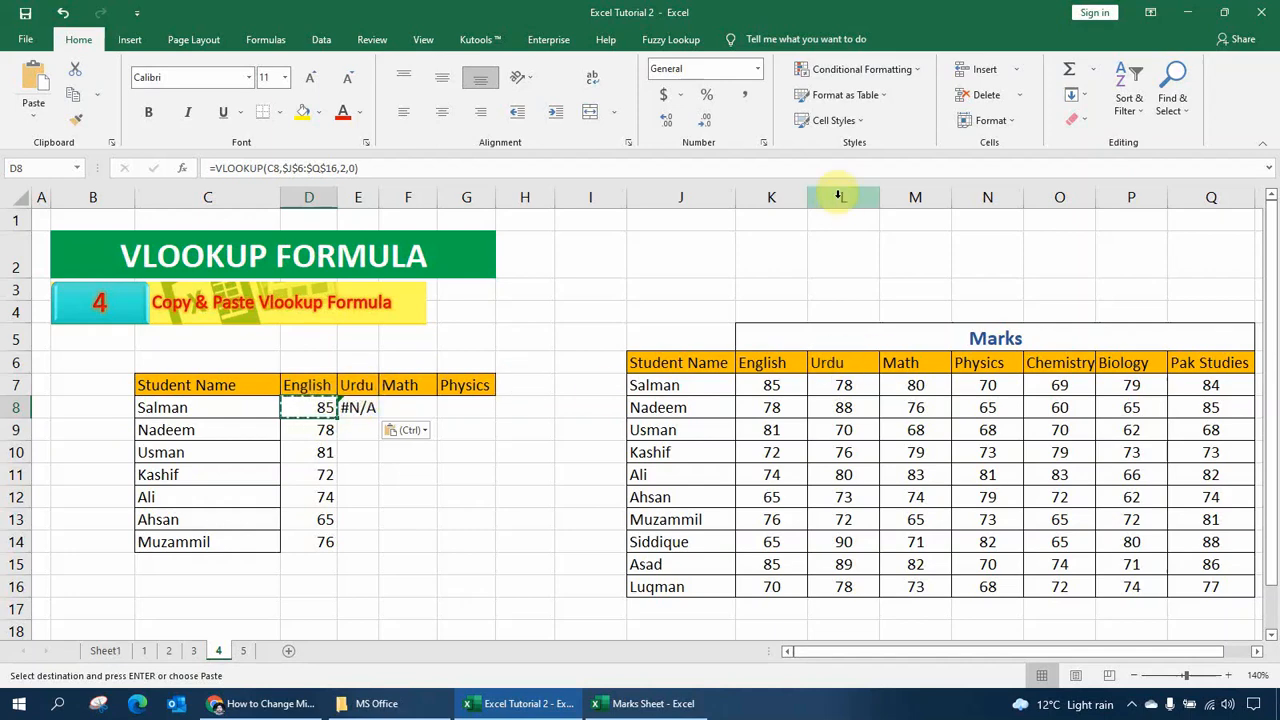
pyautogui.click(705, 363)
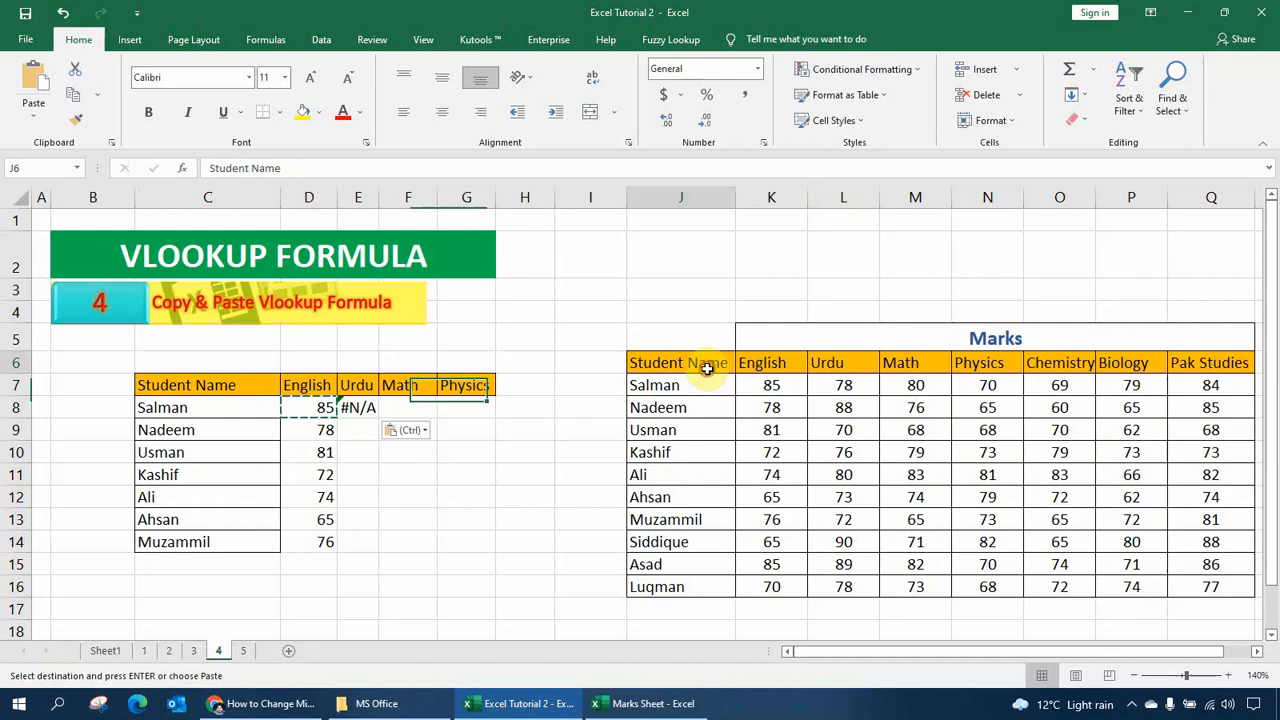
pyautogui.click(765, 358)
pyautogui.click(836, 363)
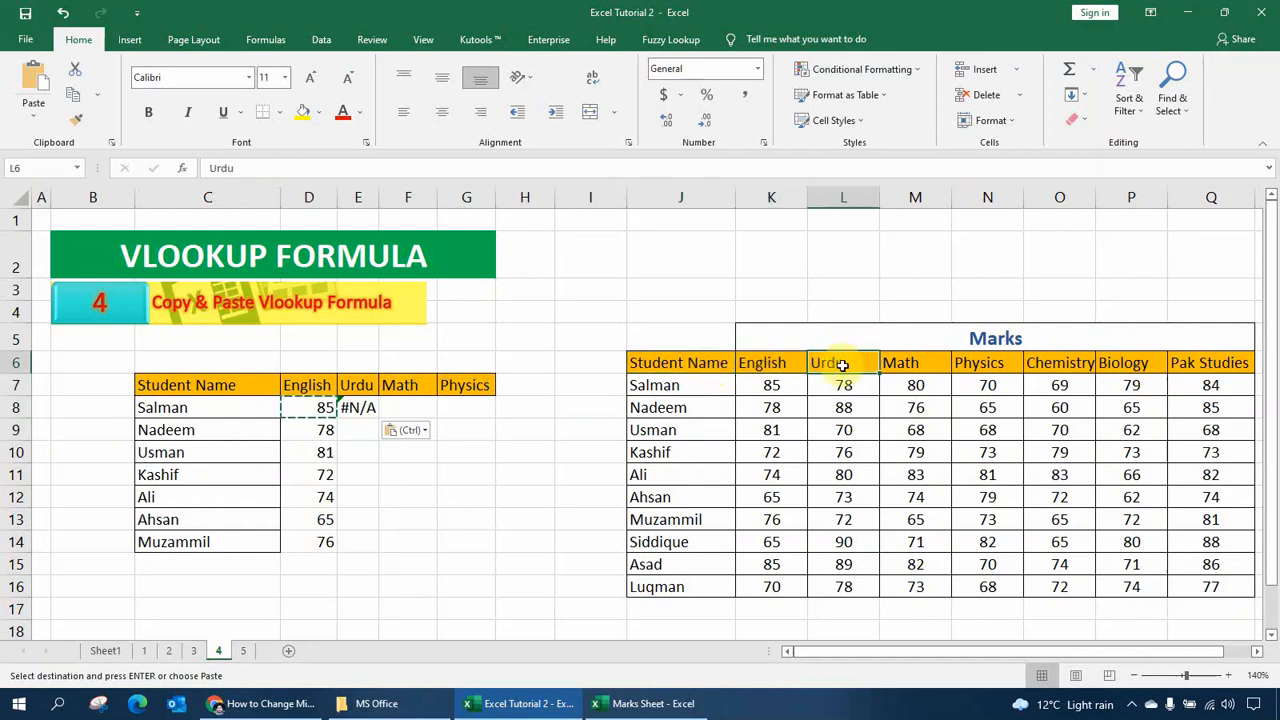
pyautogui.click(358, 407)
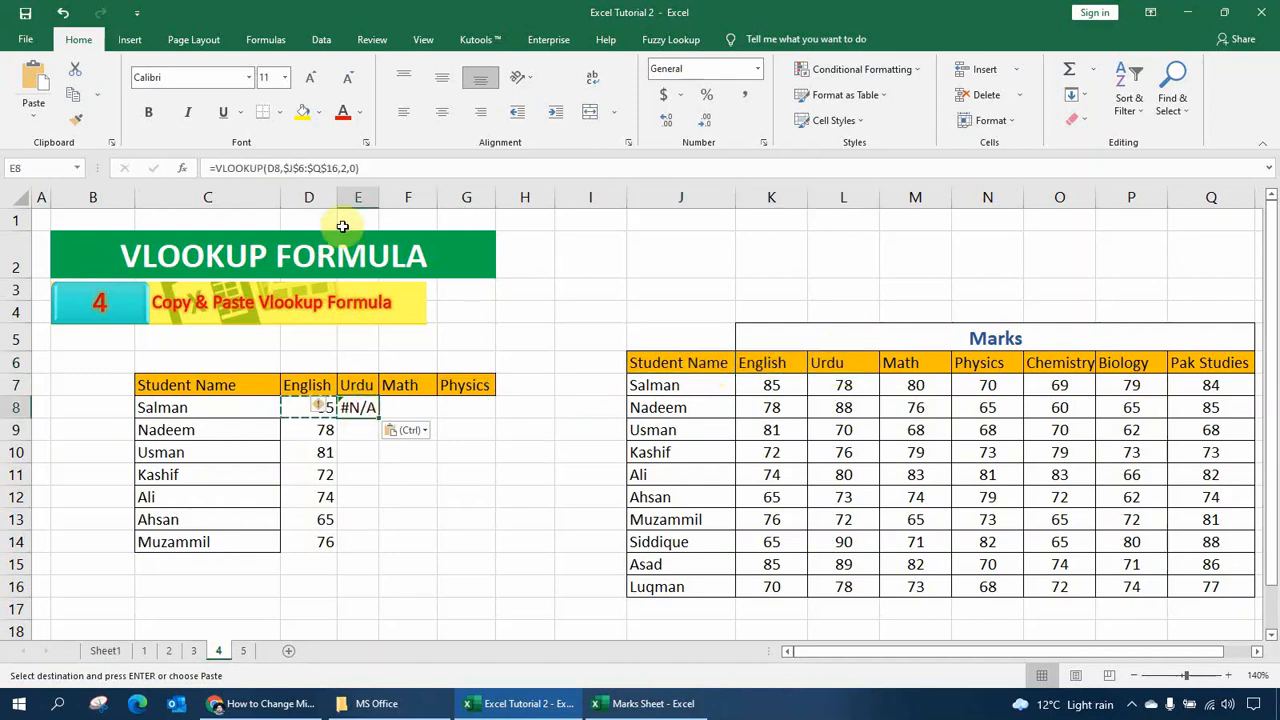
pyautogui.click(346, 167)
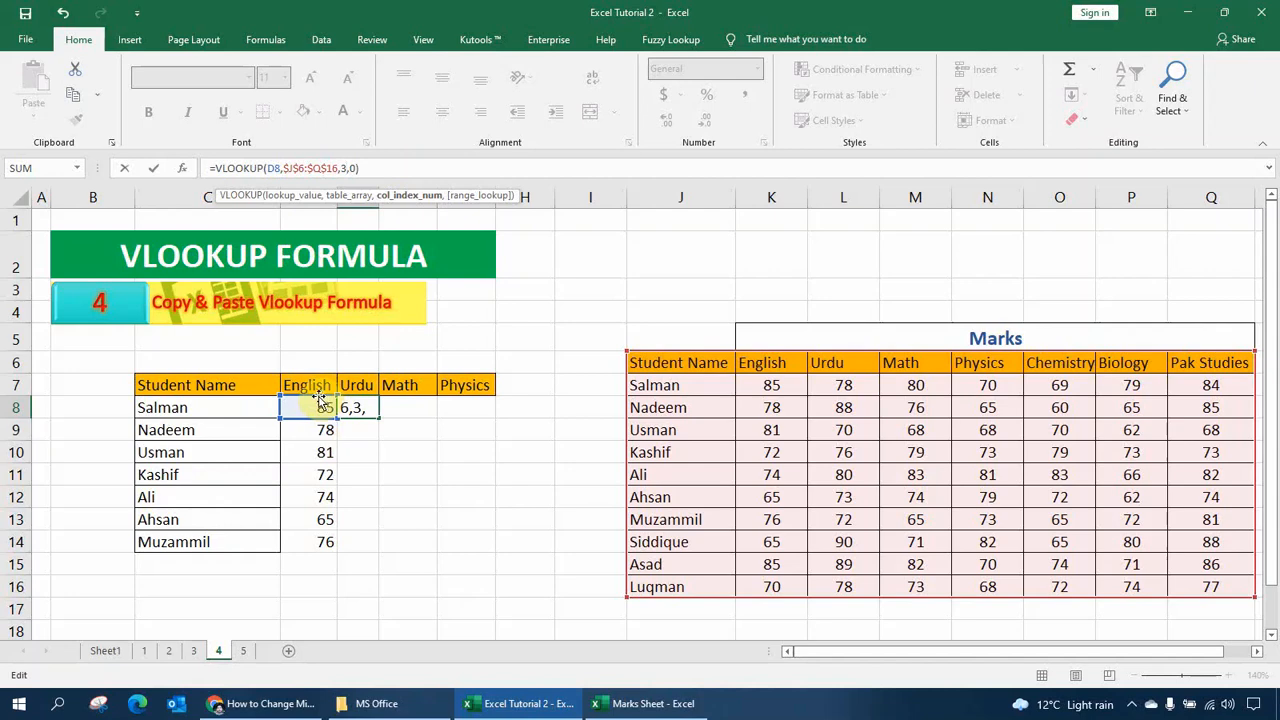
pyautogui.click(222, 408)
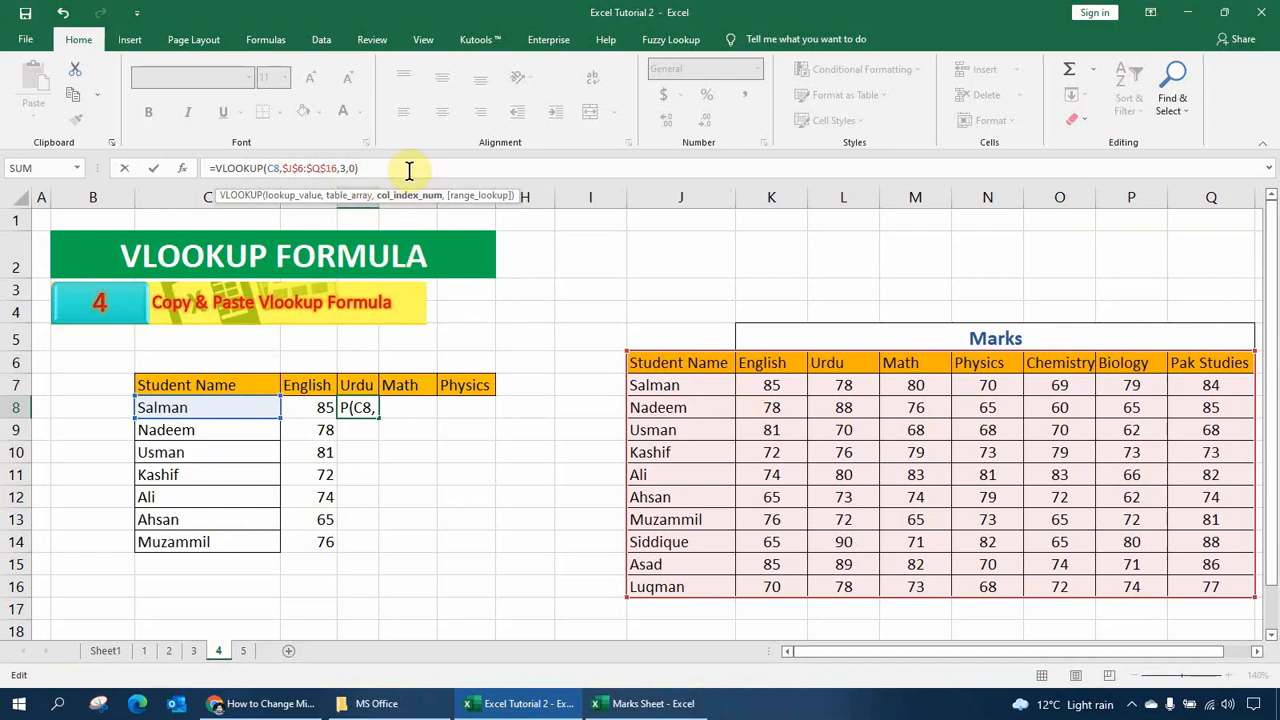
pyautogui.press('Return')
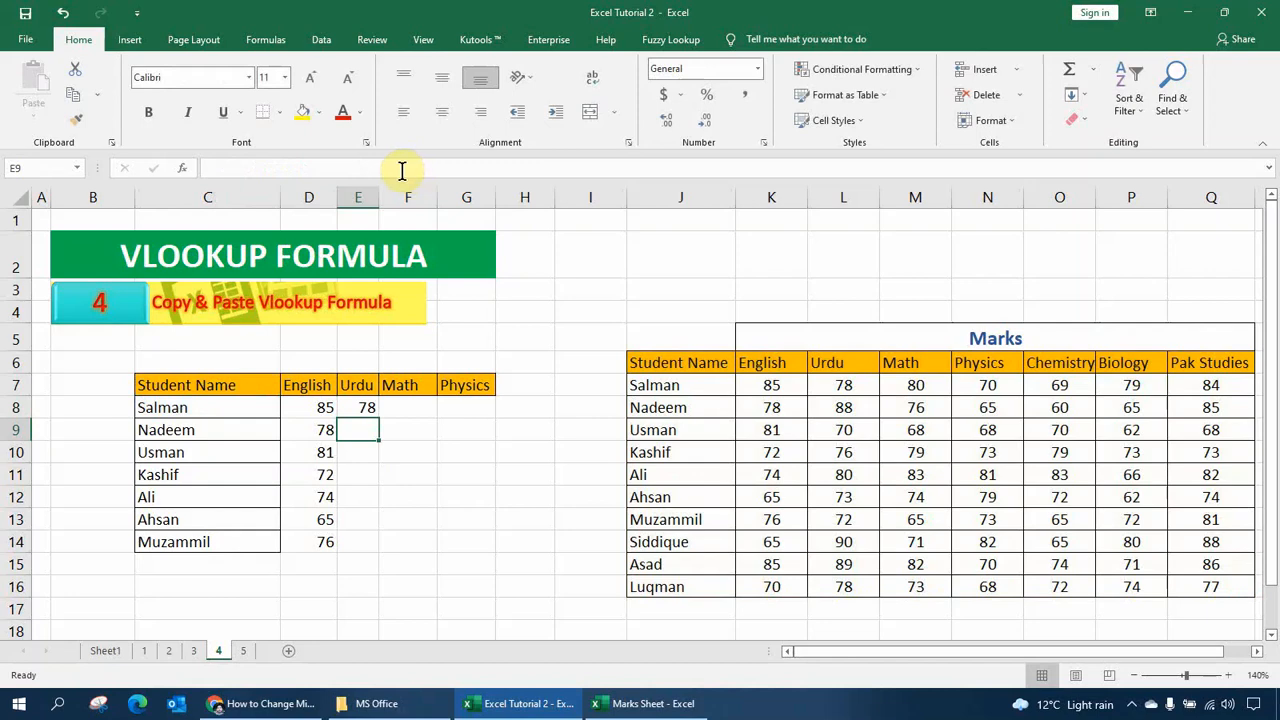
pyautogui.click(365, 406)
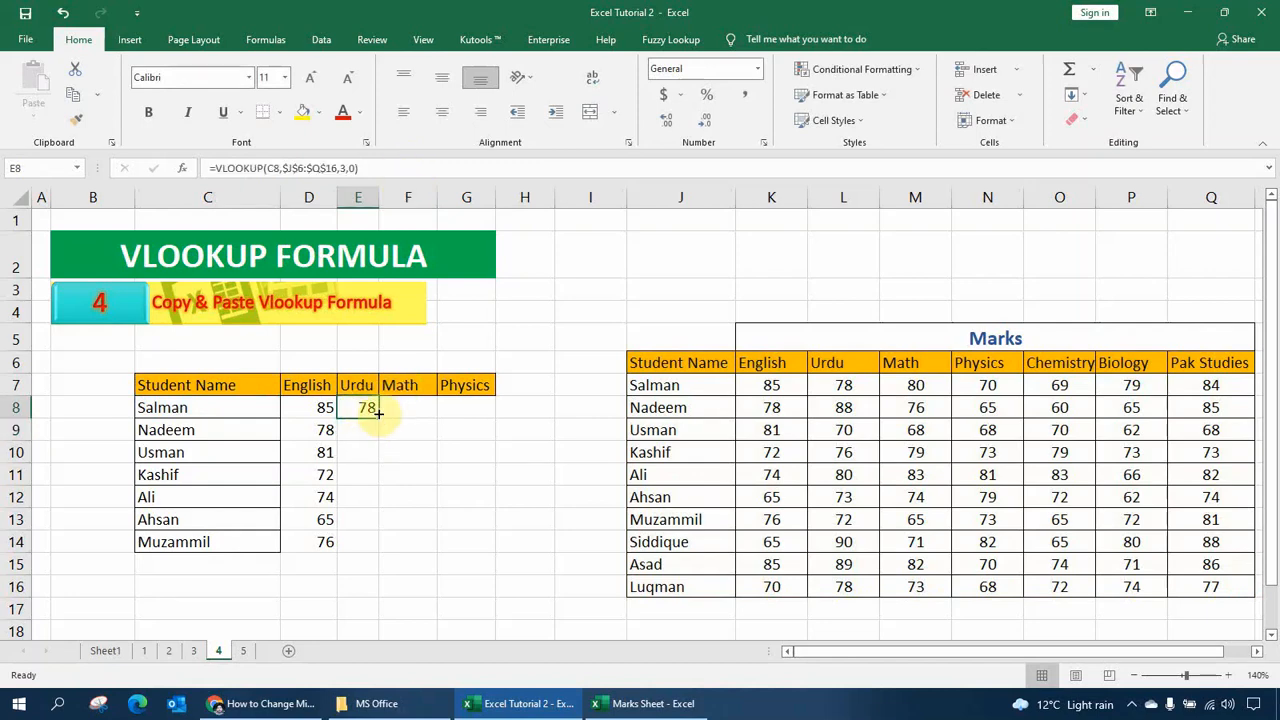
pyautogui.moveTo(380, 416); pyautogui.dragTo(377, 552)
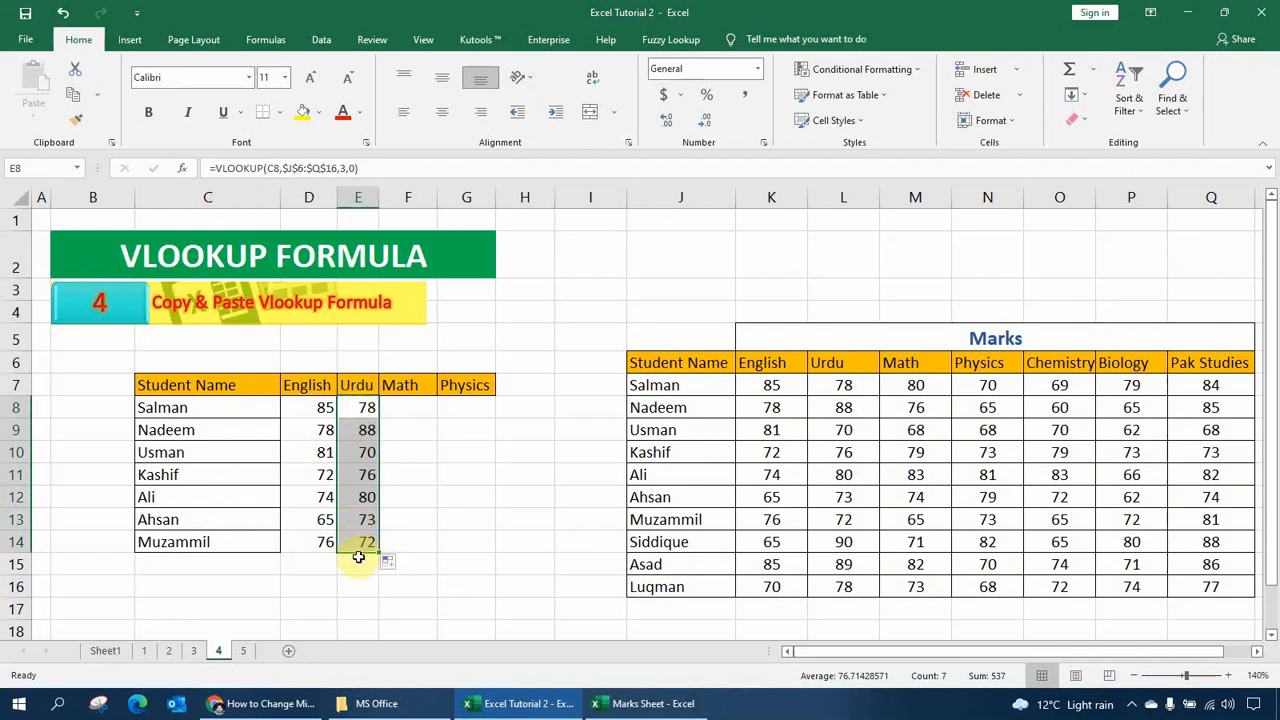
# - Check the first student's Urdu lookup result and empty Math cell against the Marks table
pyautogui.hotkey('shift', 'Up')
pyautogui.hotkey('shift', 'Up')
pyautogui.hotkey('shift', 'Up')
pyautogui.click(362, 407)
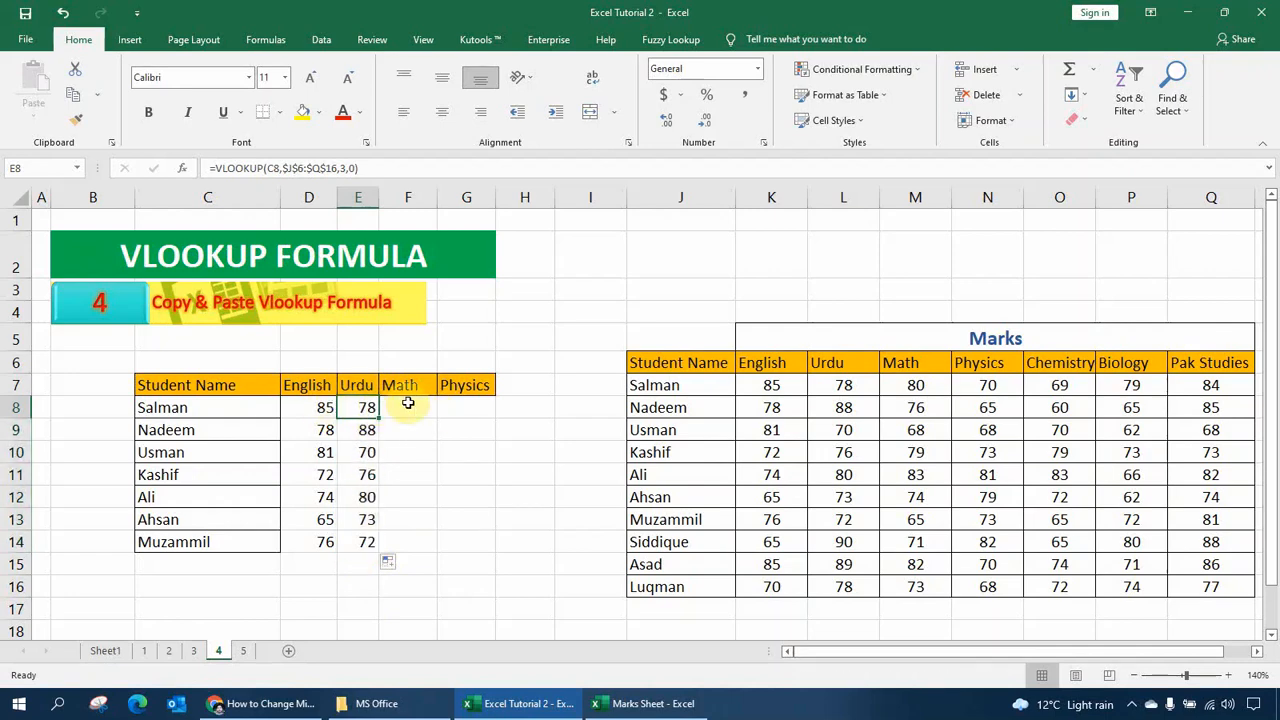
pyautogui.click(410, 403)
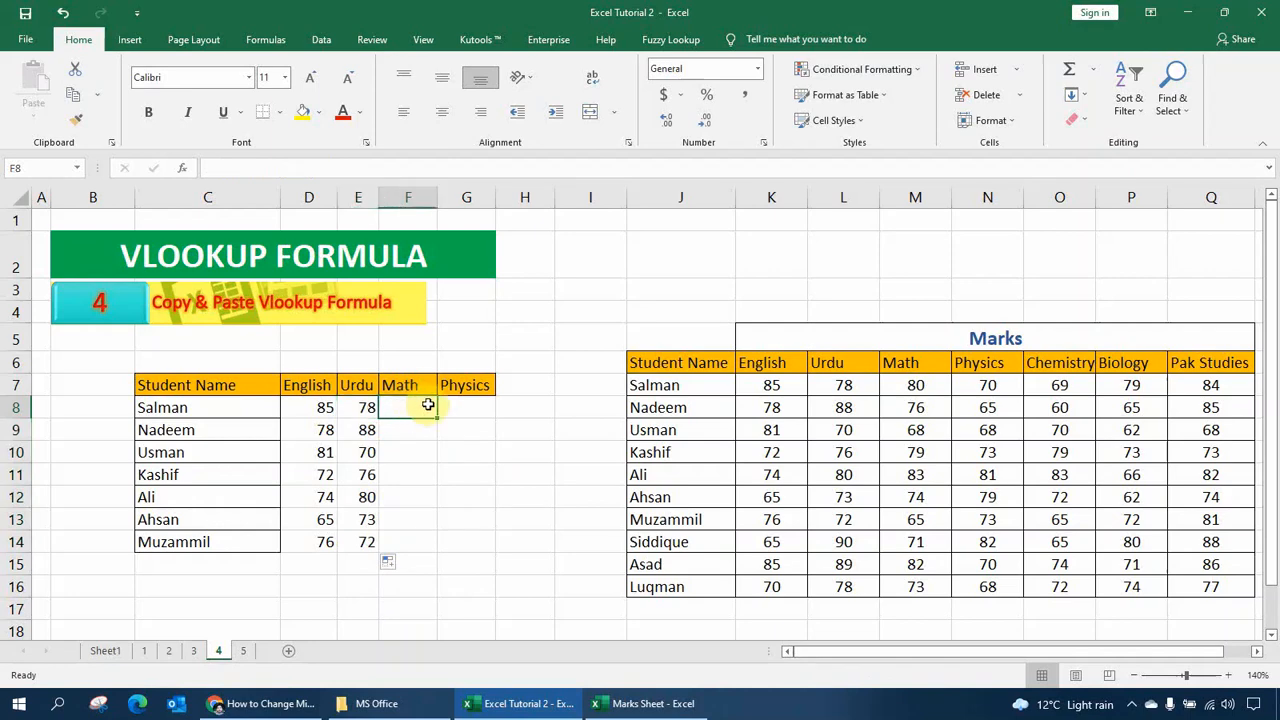
pyautogui.click(452, 408)
pyautogui.click(396, 409)
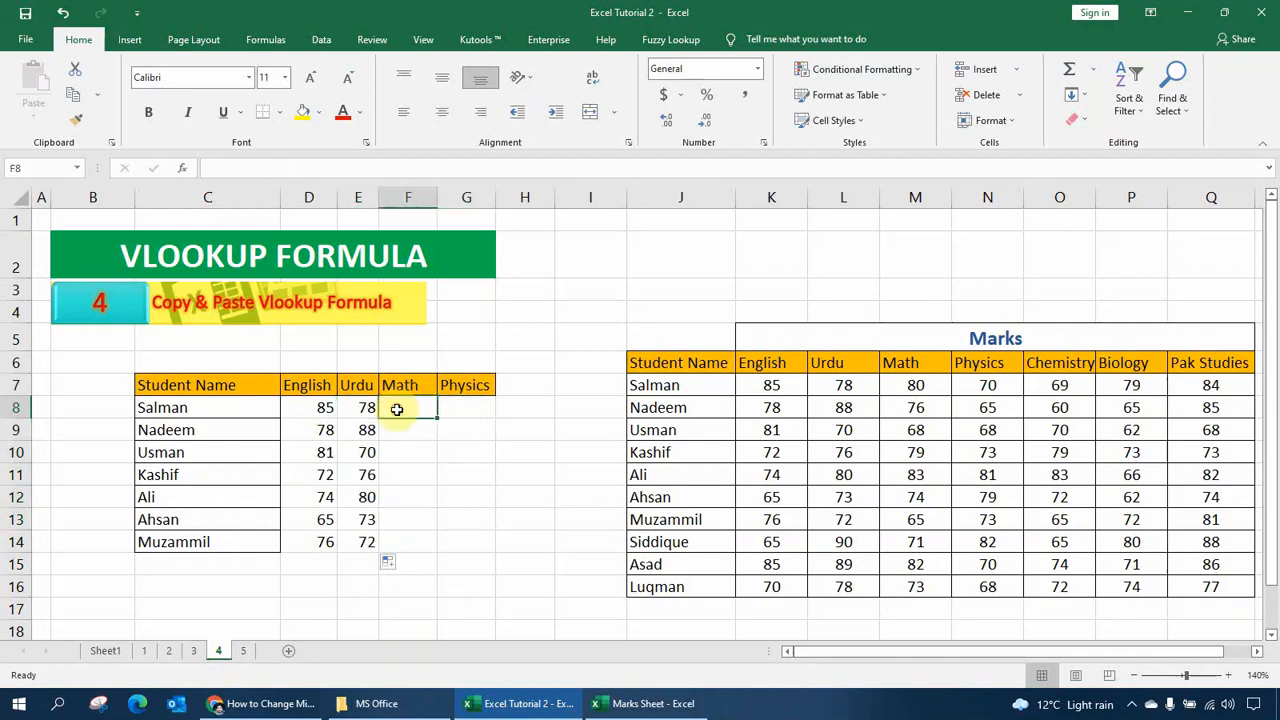
pyautogui.click(362, 409)
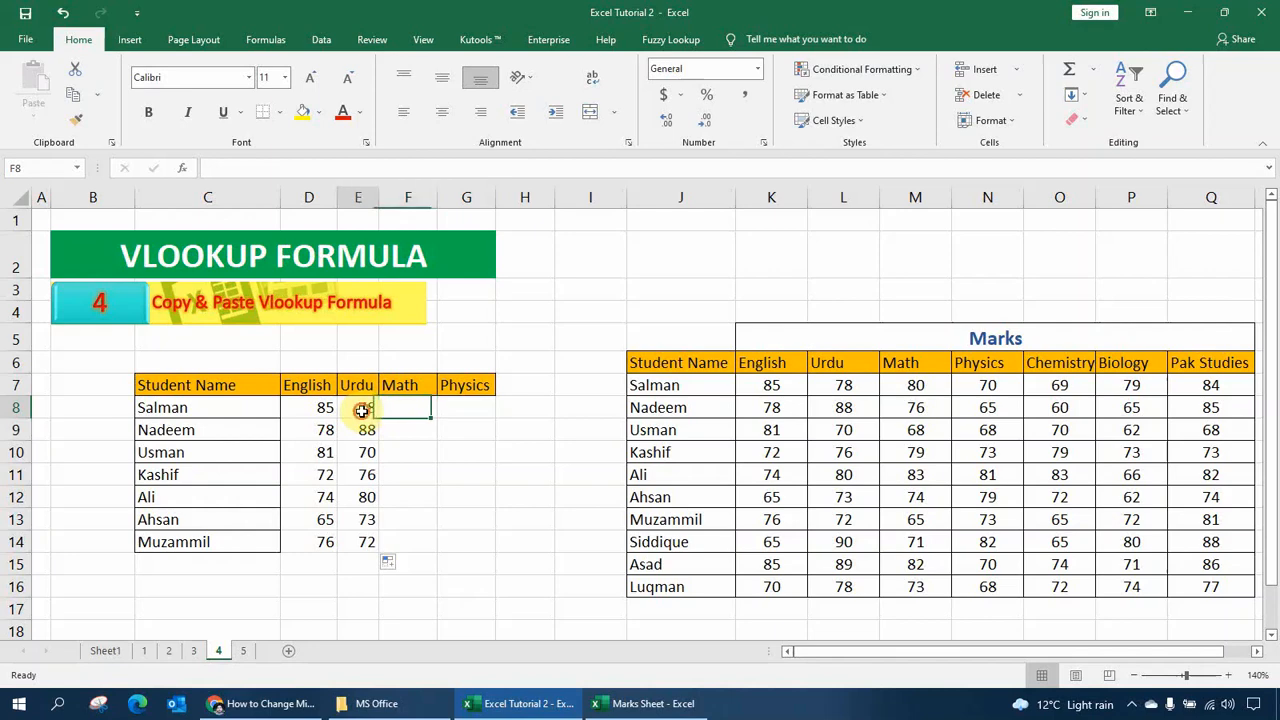
pyautogui.click(175, 410)
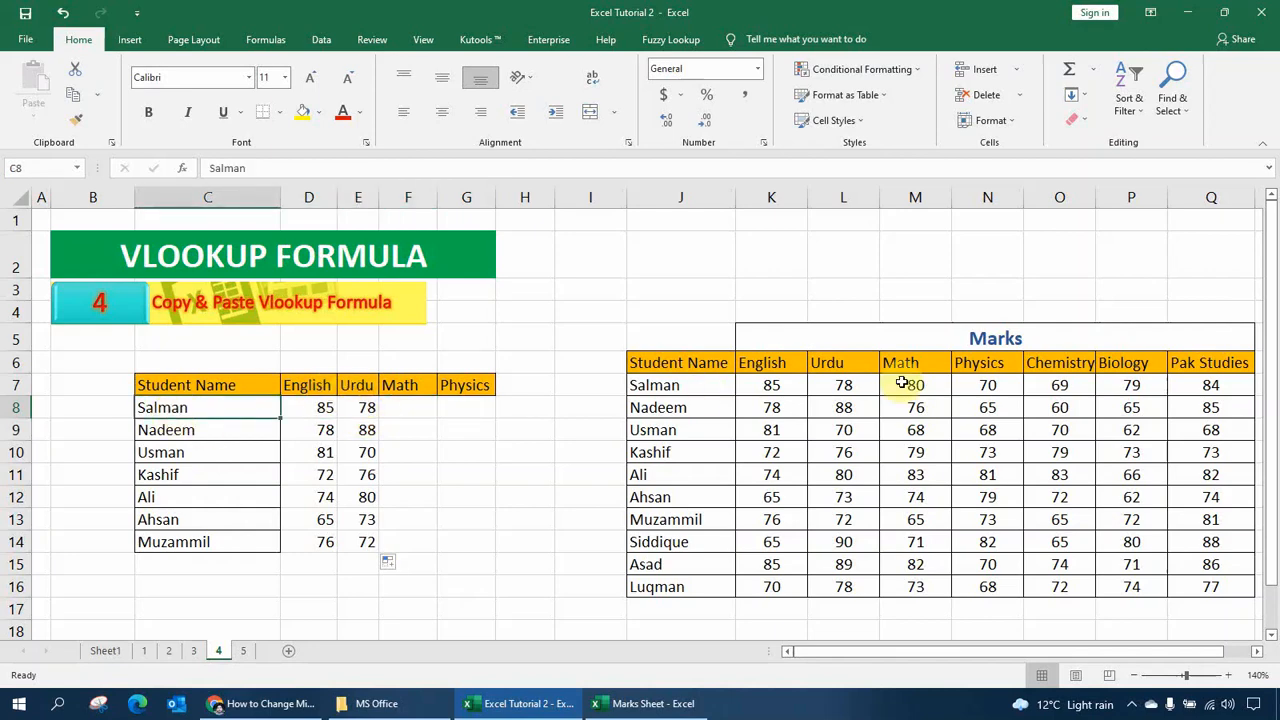
pyautogui.click(864, 385)
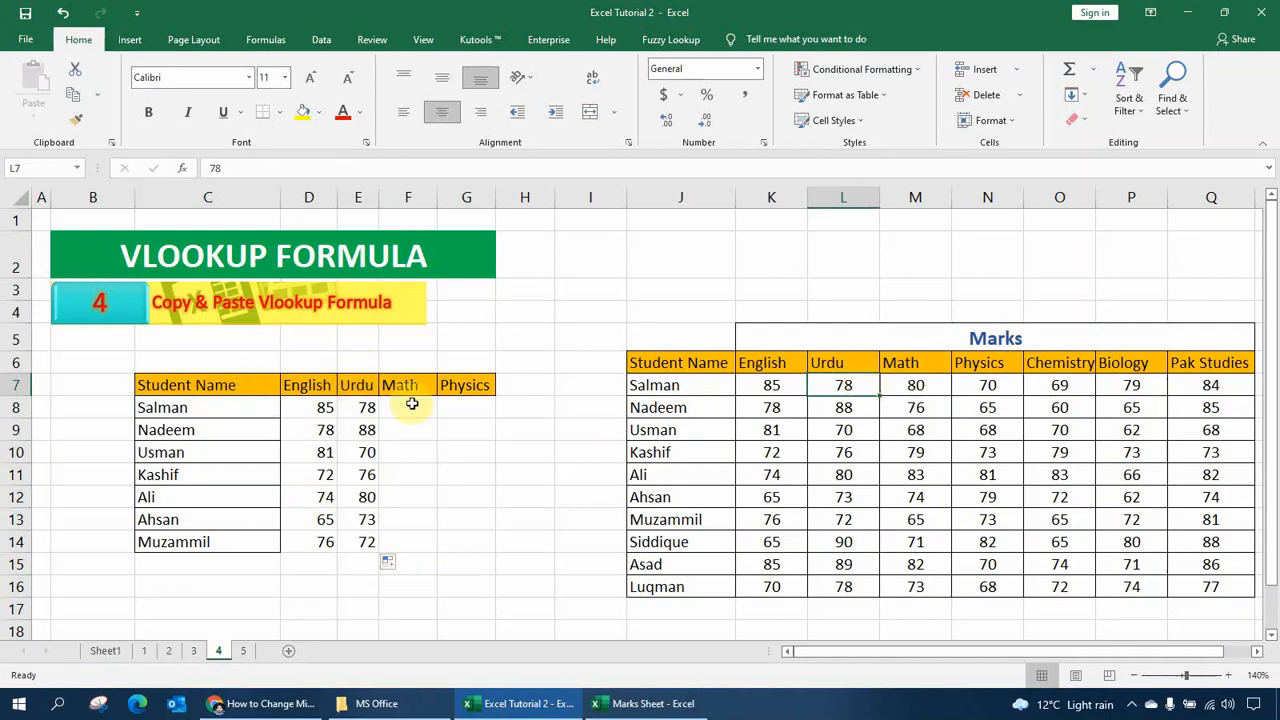
# - Copy the Urdu VLOOKUP formula from E8 into the first Math cell, F8
pyautogui.click(364, 407)
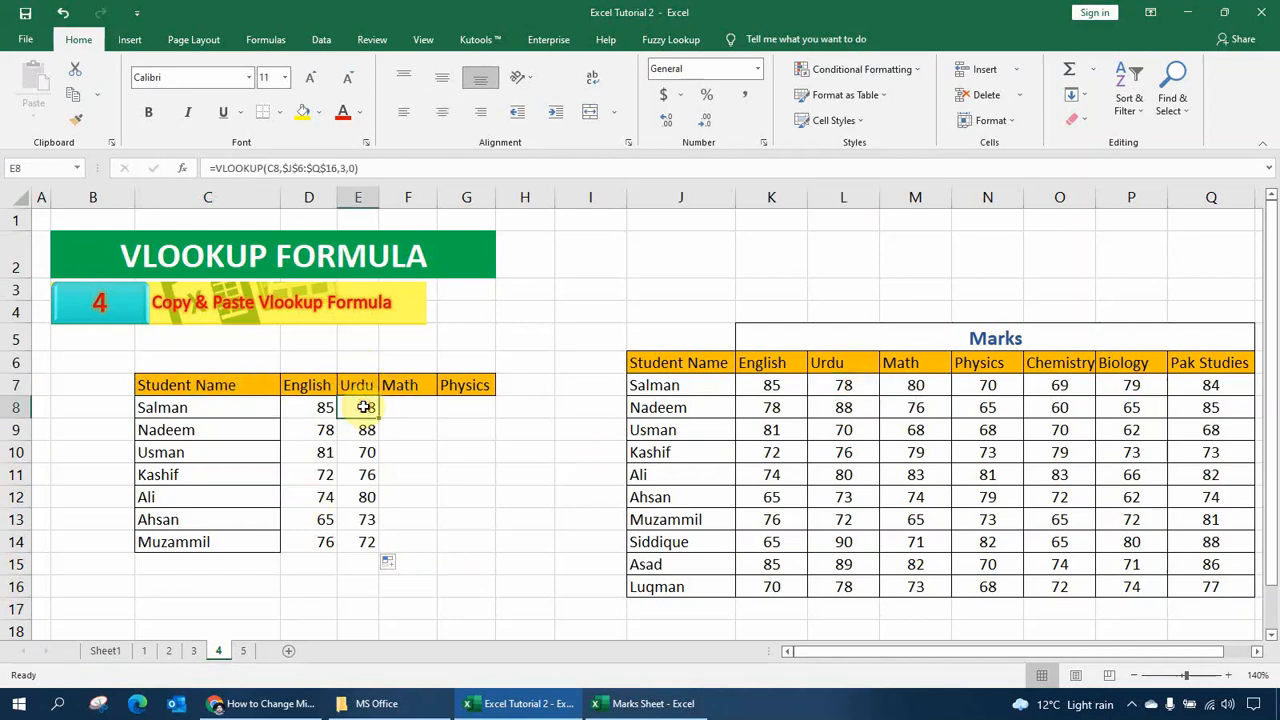
pyautogui.hotkey('ctrl', 'c')
pyautogui.press('Right')
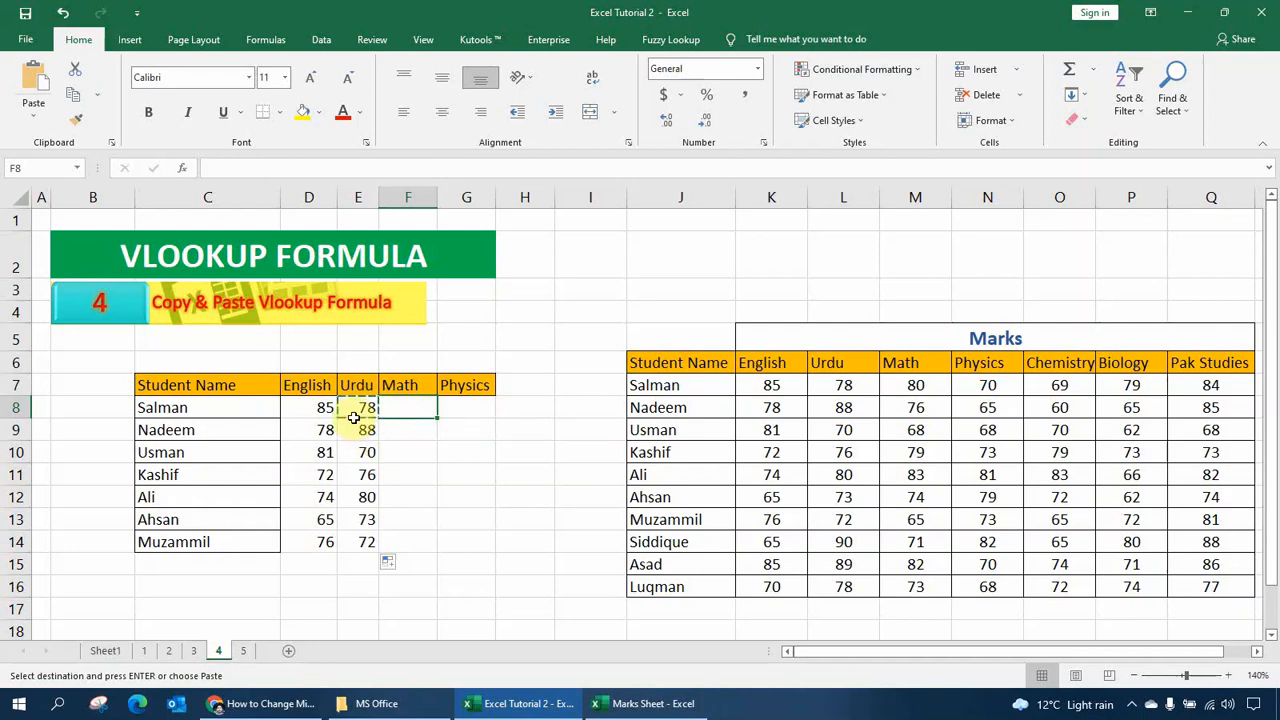
pyautogui.hotkey('ctrl', 'v')
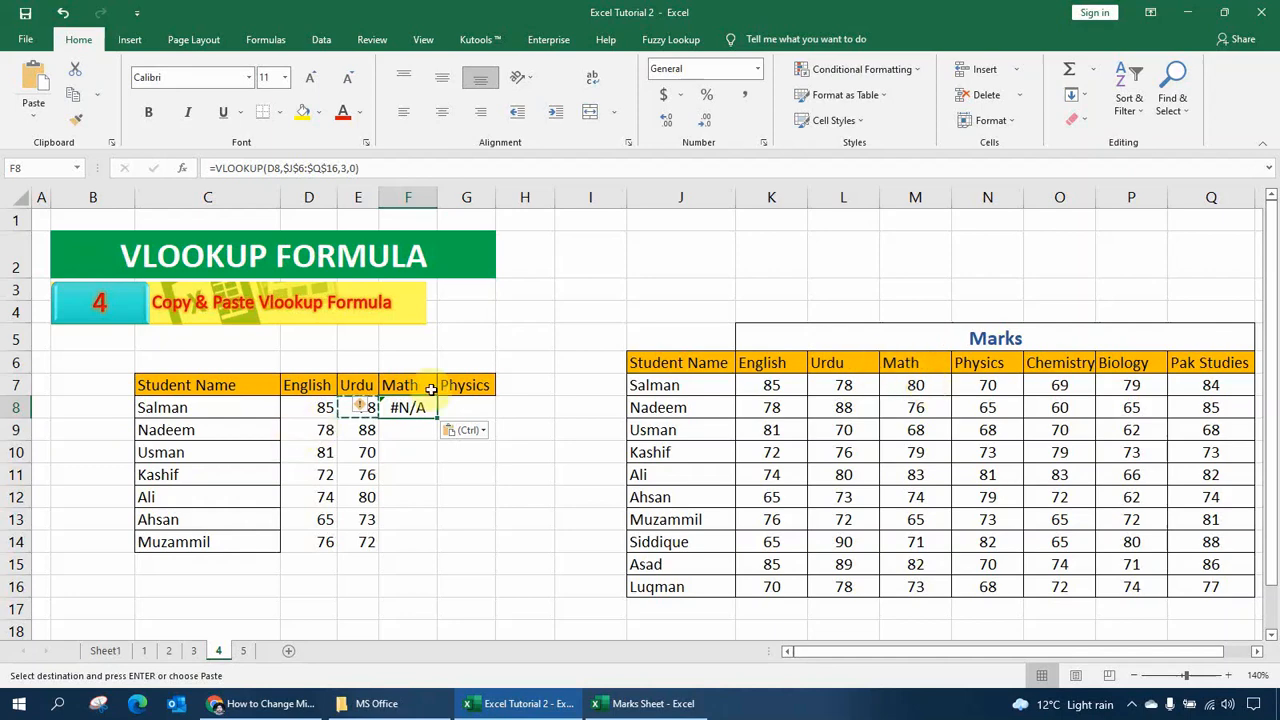
# - Correct the Math formula in F8 to column index 4 and lookup value C8, and fill it down to F14
pyautogui.click(340, 168)
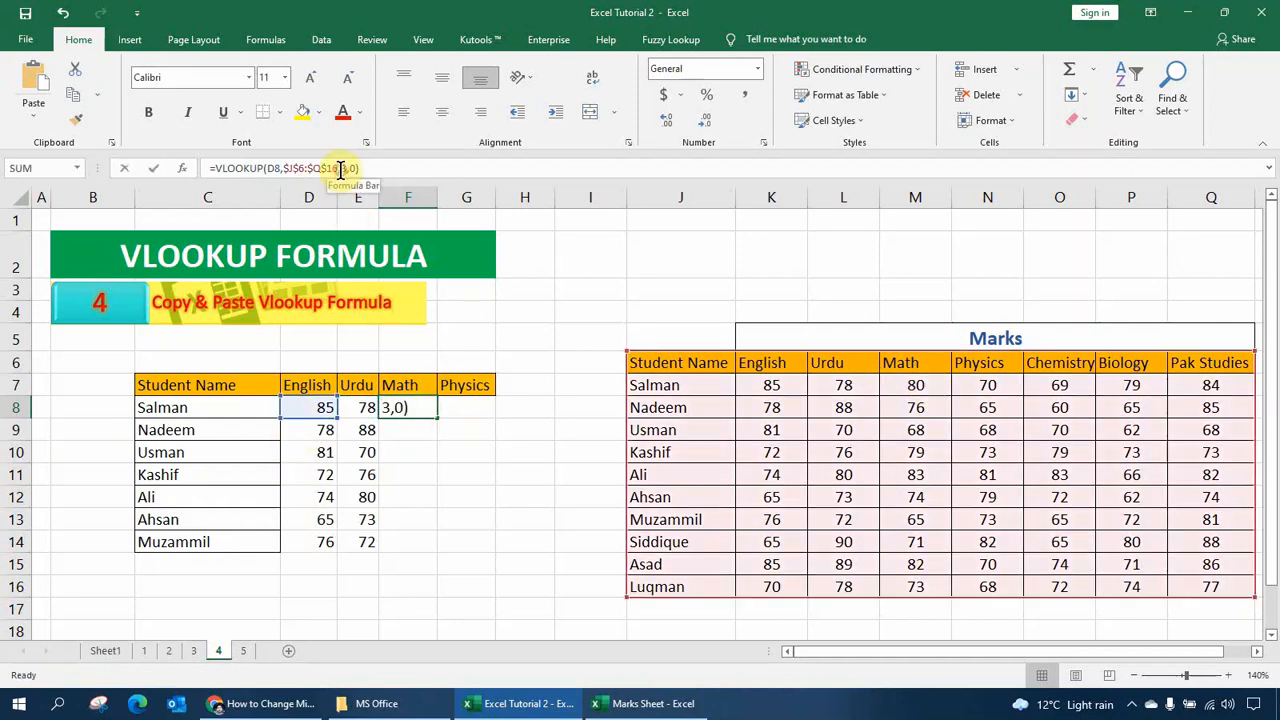
pyautogui.click(343, 168)
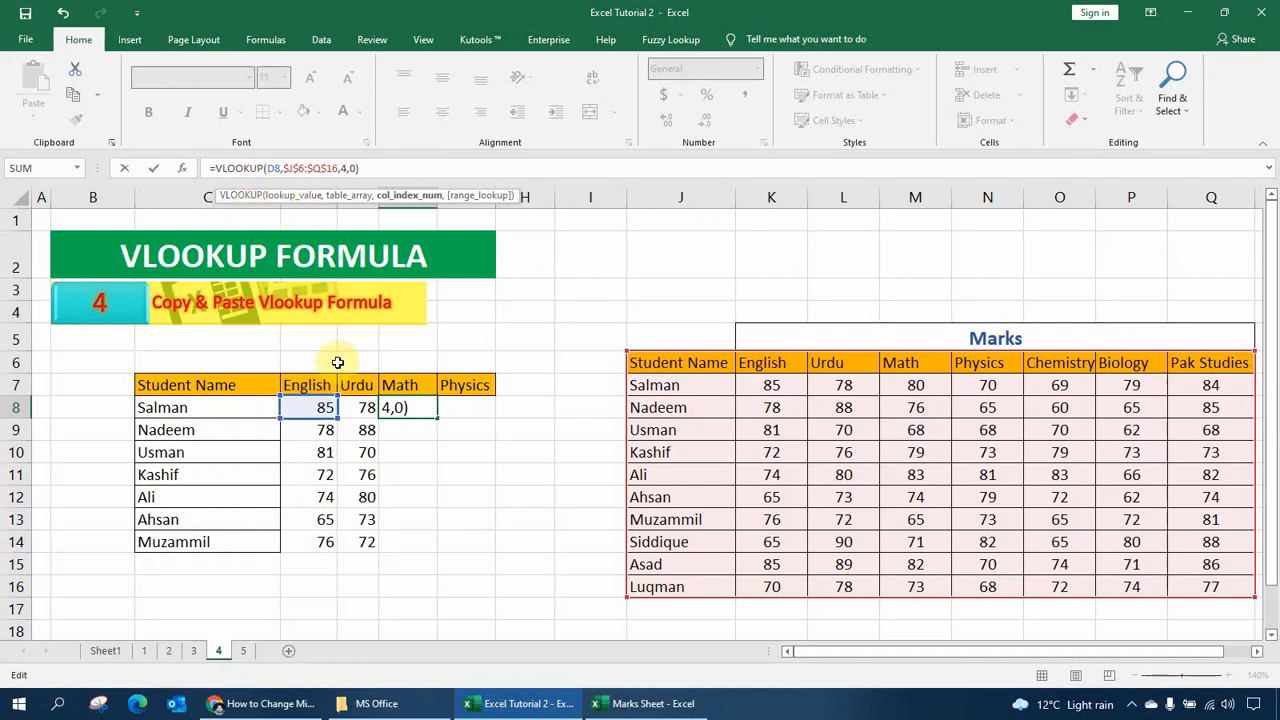
pyautogui.click(252, 415)
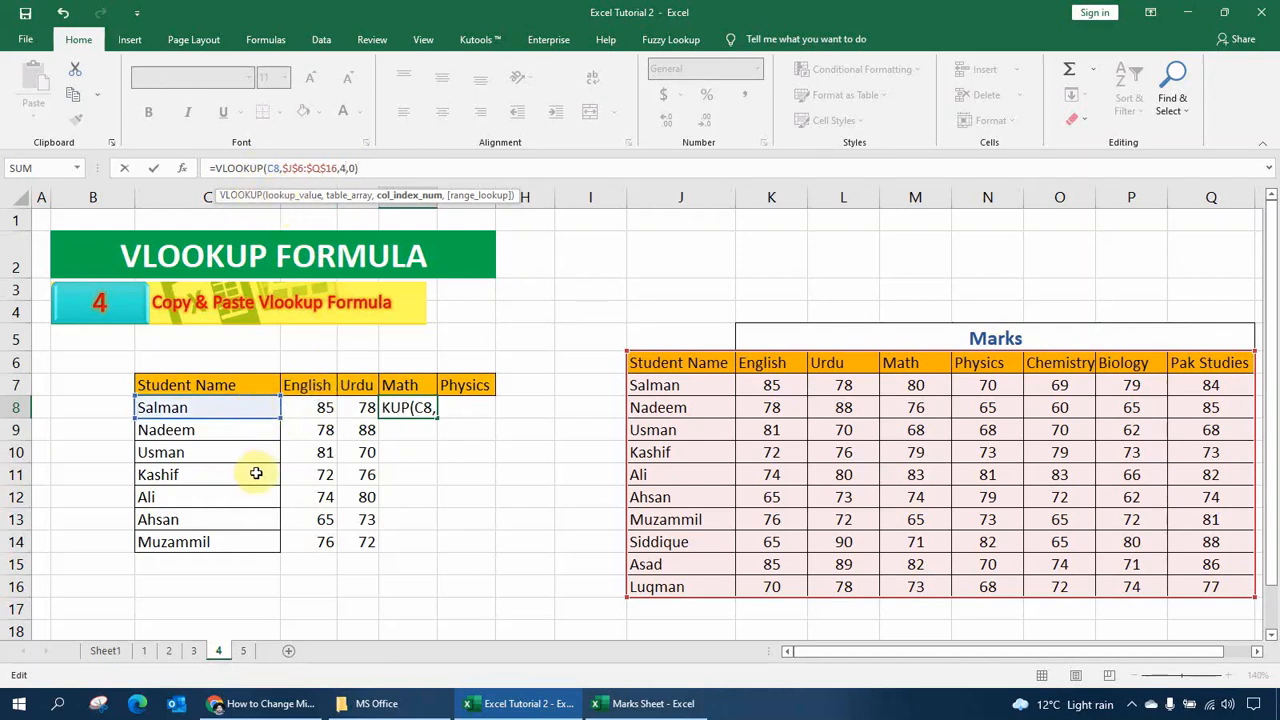
pyautogui.press('Return')
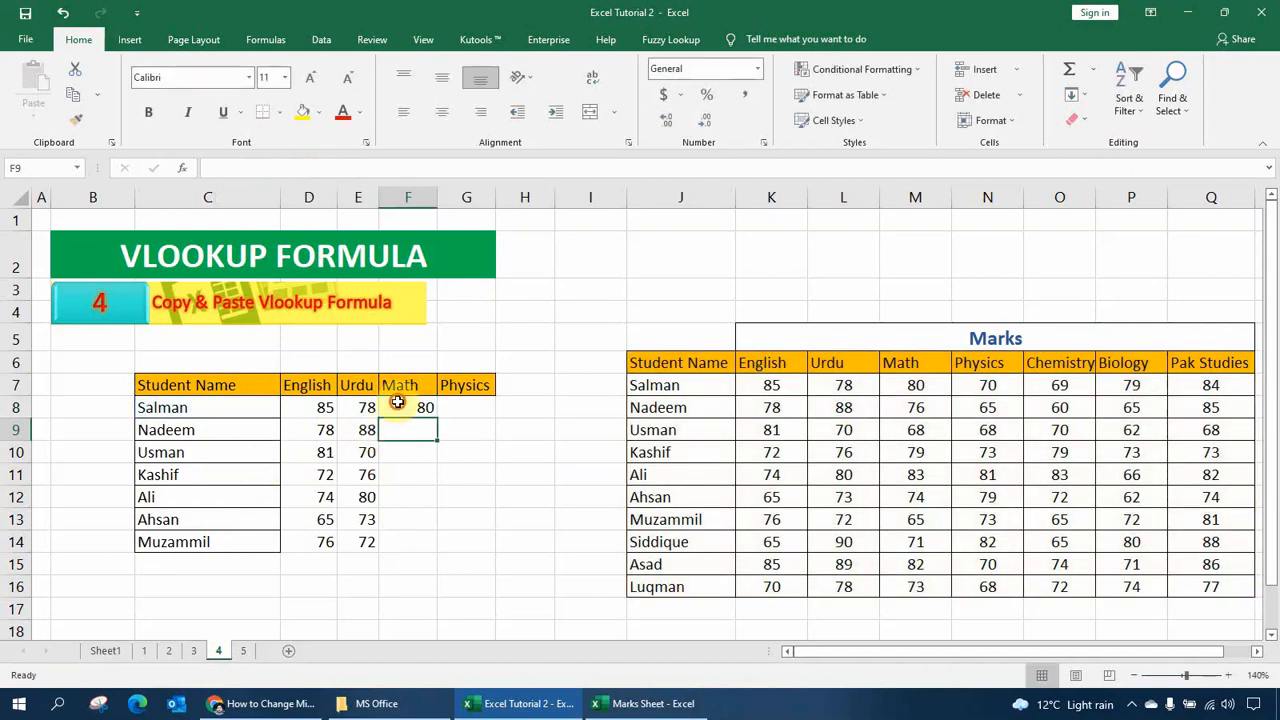
pyautogui.click(398, 404)
pyautogui.moveTo(437, 419); pyautogui.dragTo(428, 557)
pyautogui.click(470, 406)
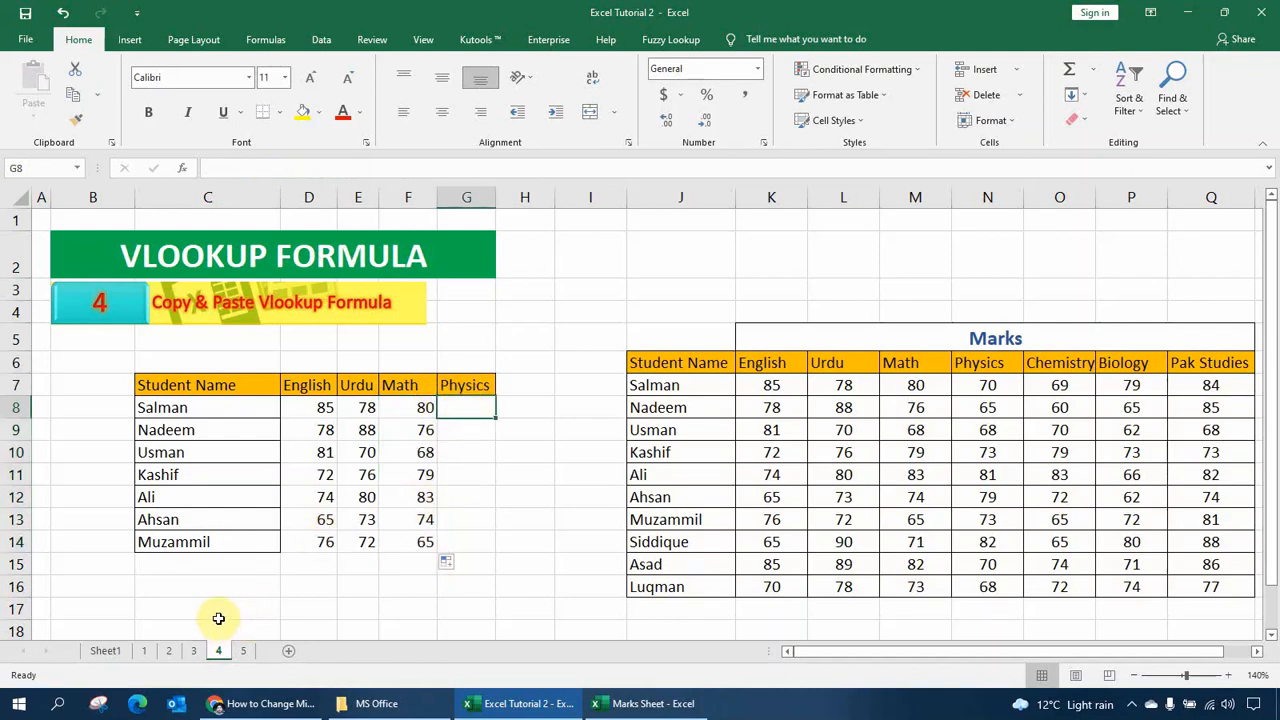
# - On sheet 5, start a VLOOKUP formula in D8 with the column-locked lookup value $C8
pyautogui.click(245, 651)
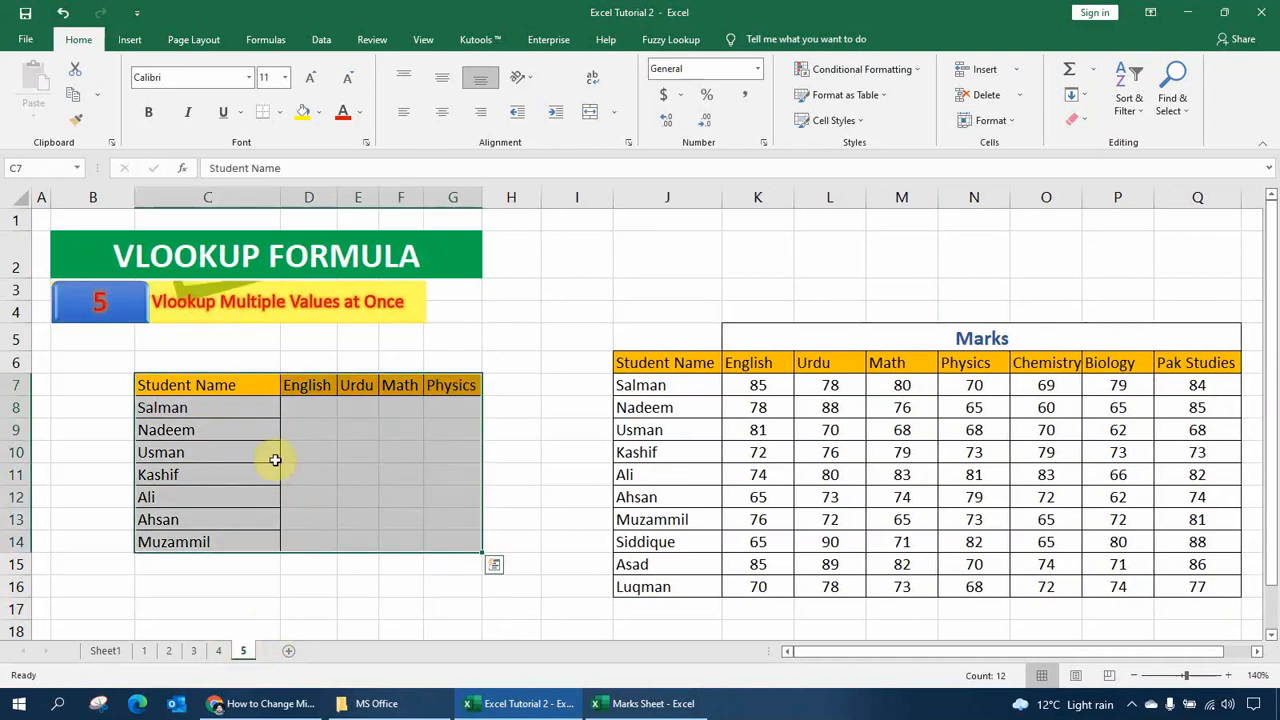
pyautogui.click(297, 403)
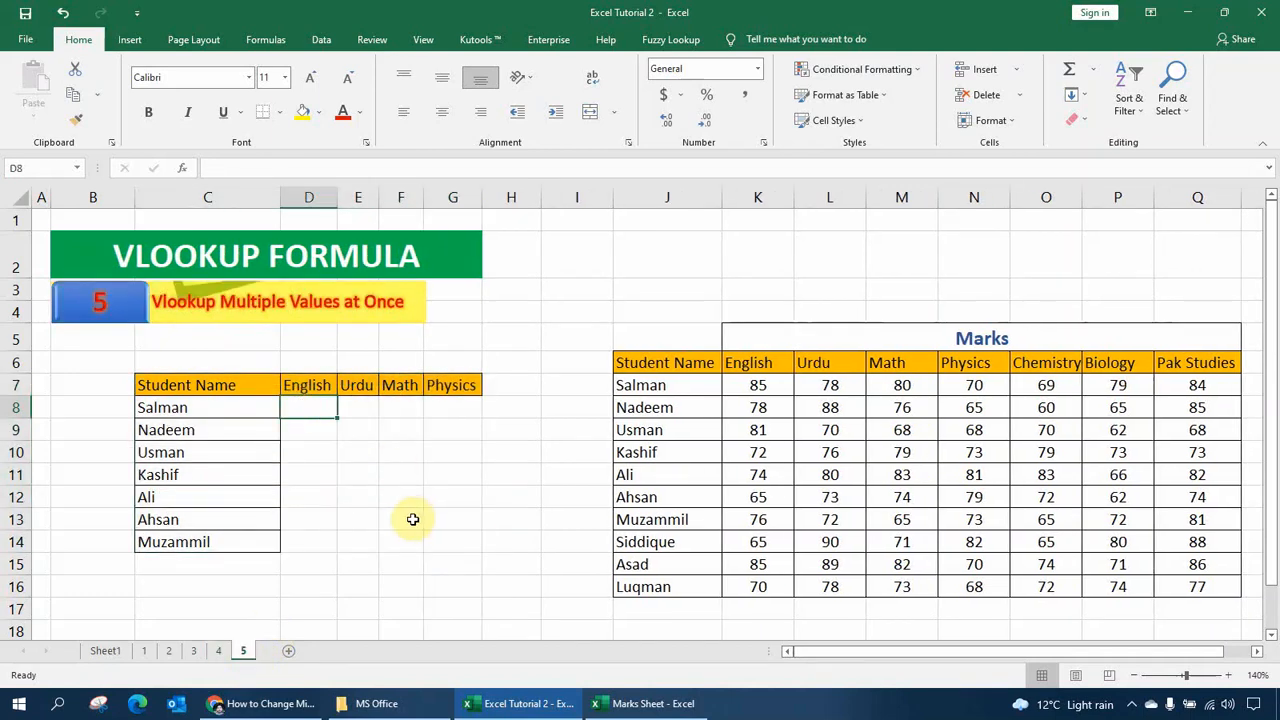
pyautogui.click(220, 652)
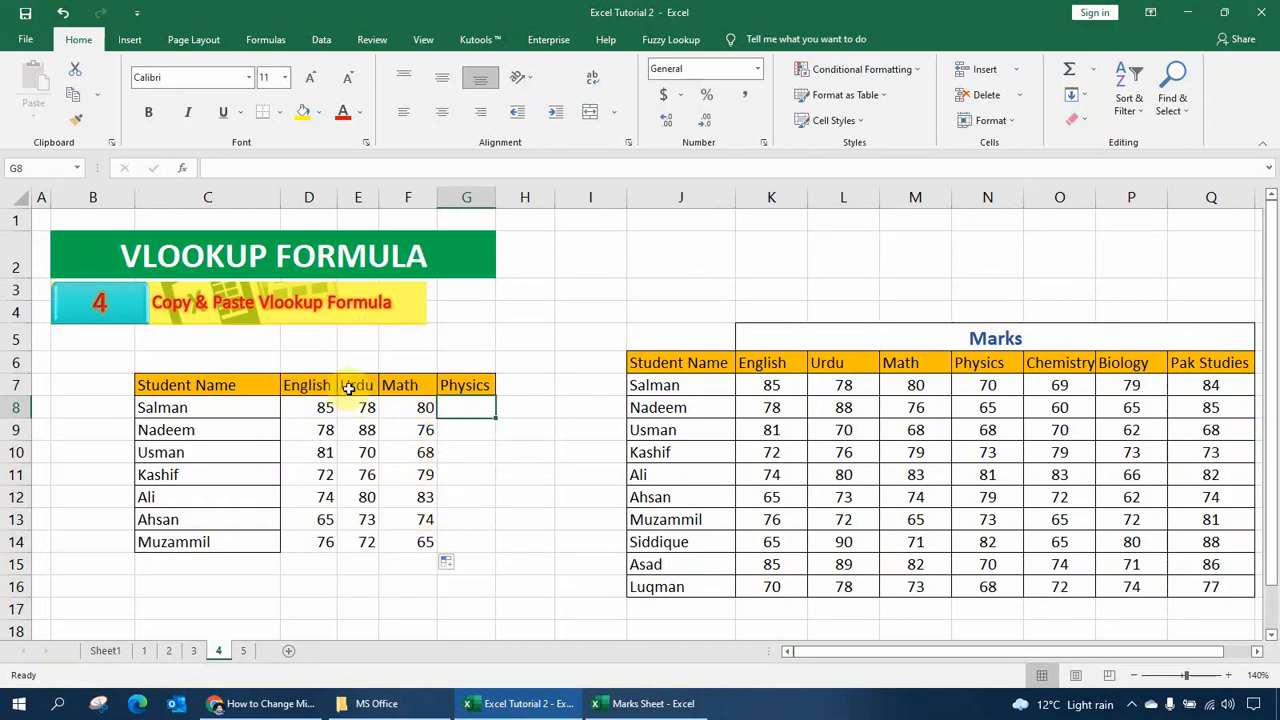
pyautogui.click(243, 652)
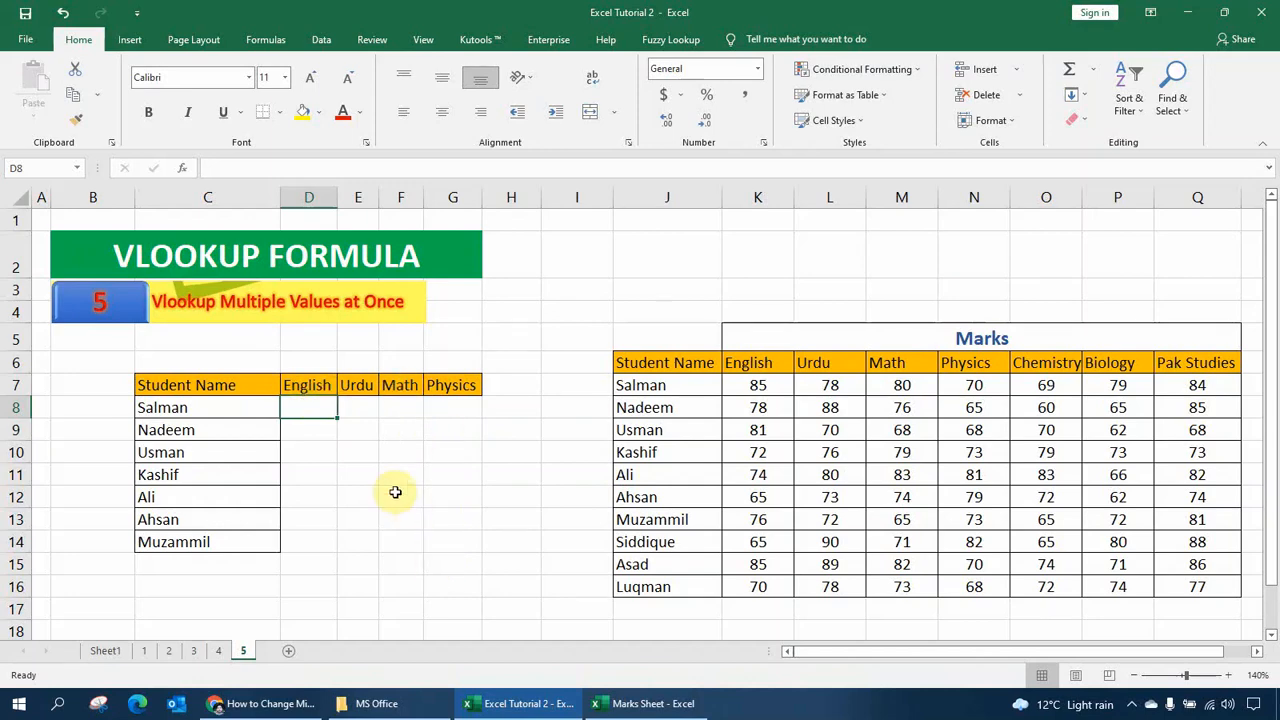
pyautogui.write('=')
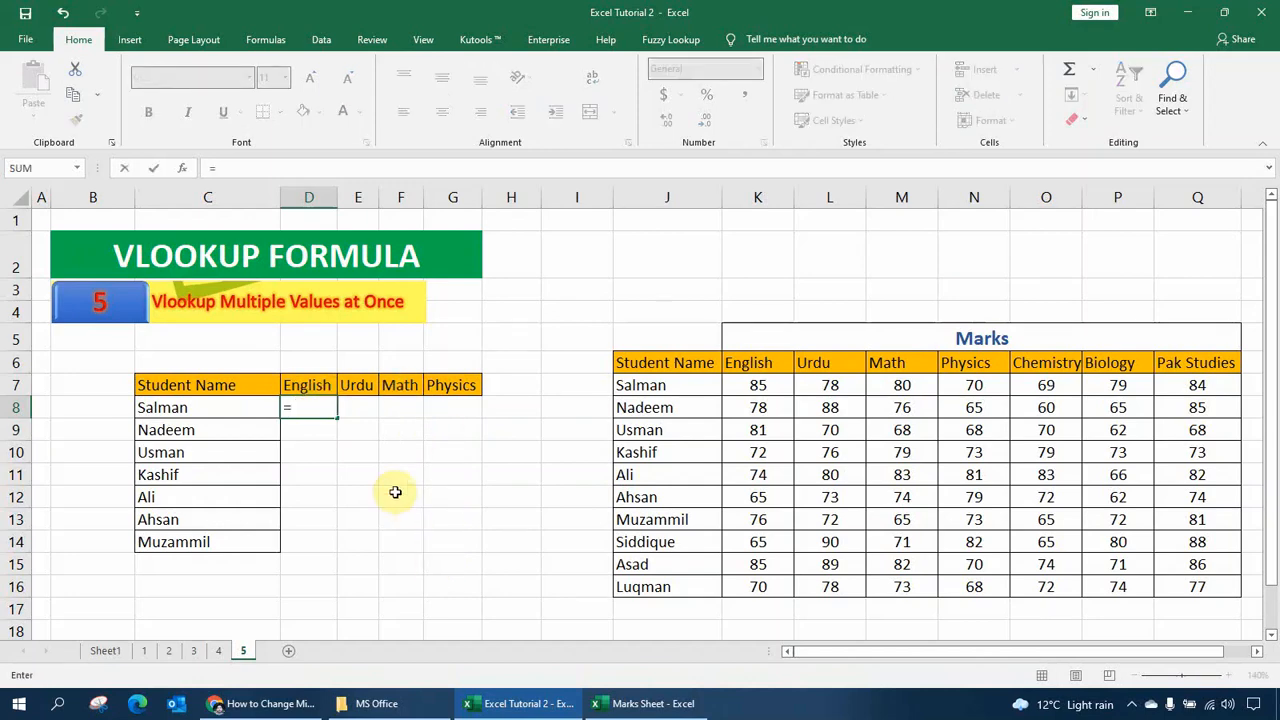
pyautogui.write('vl')
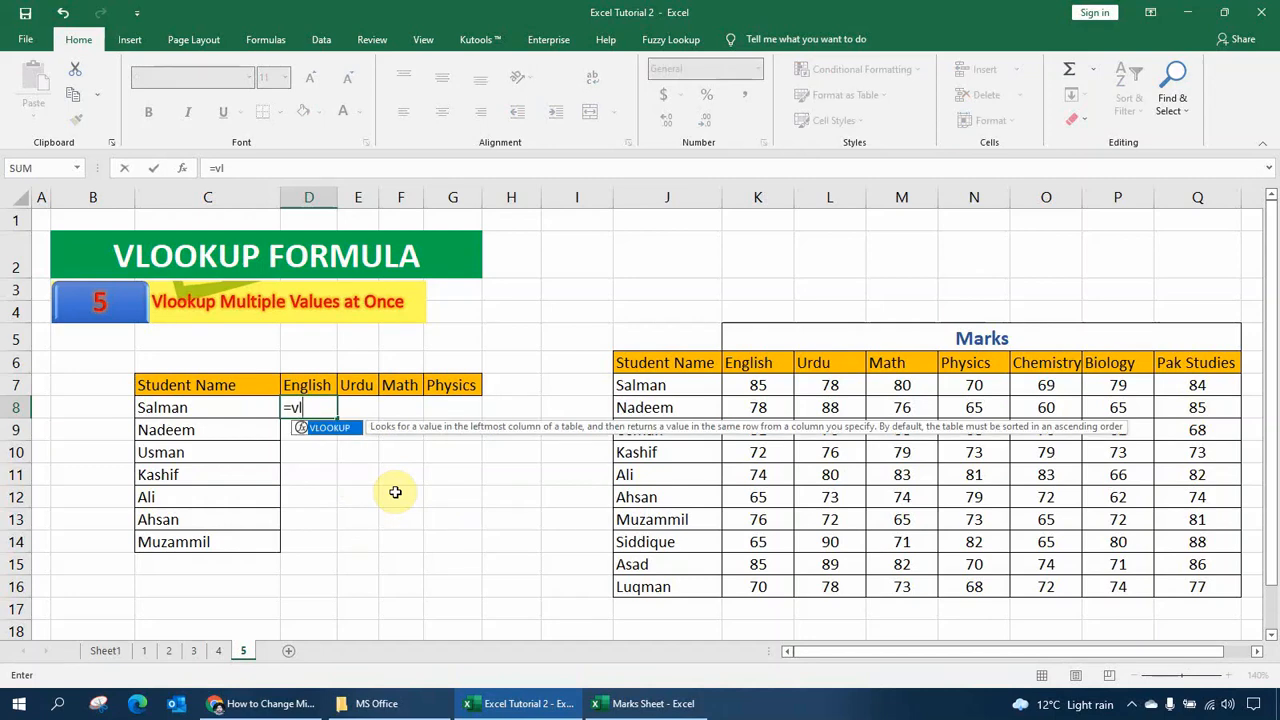
pyautogui.press('Tab')
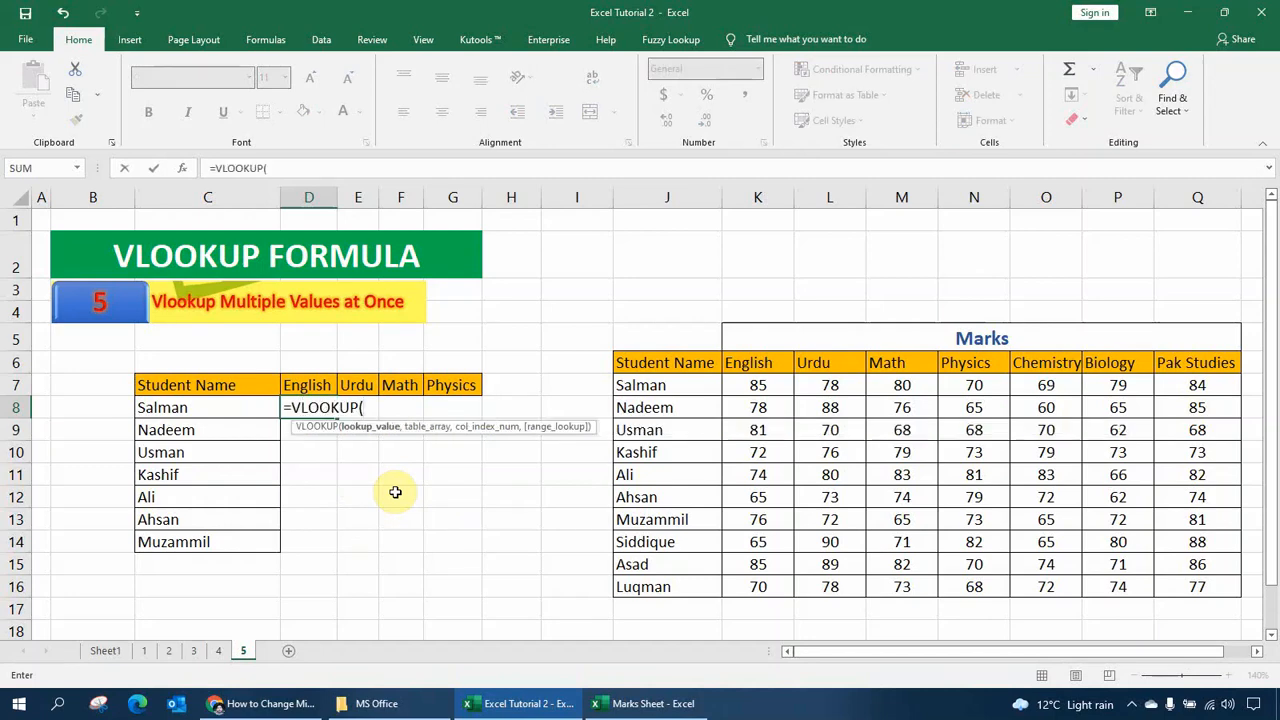
pyautogui.click(211, 409)
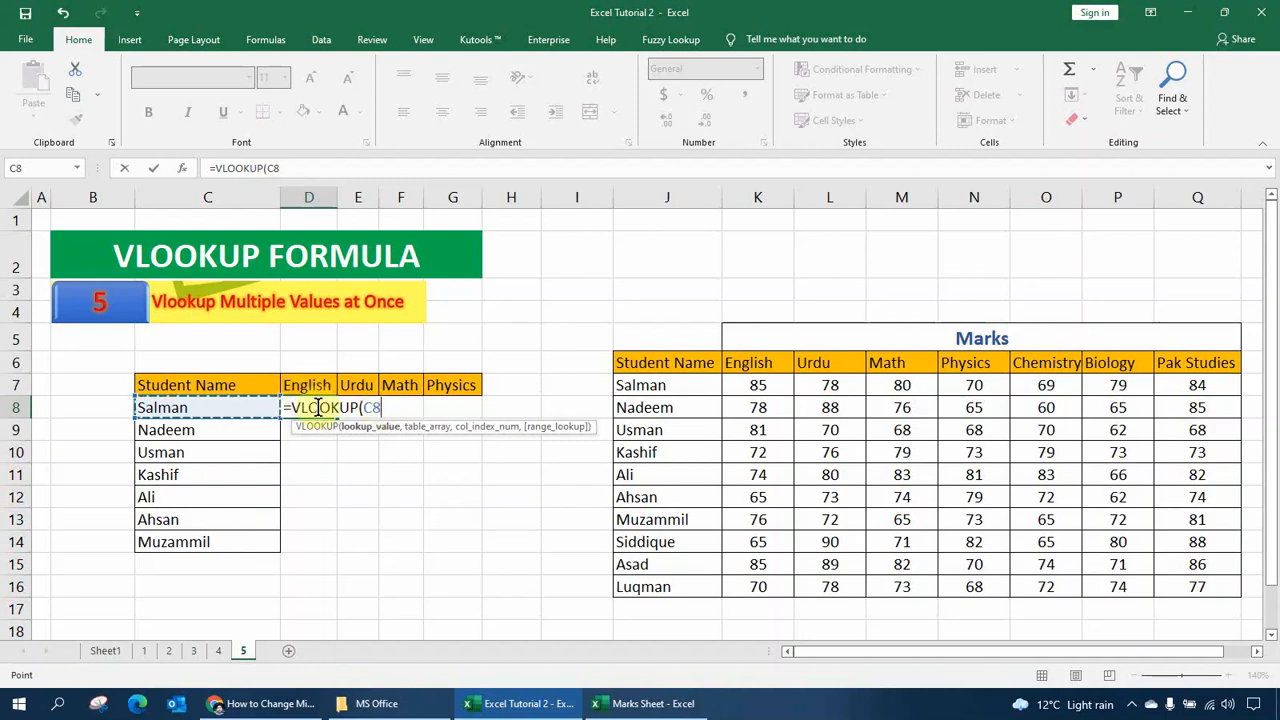
pyautogui.click(229, 418)
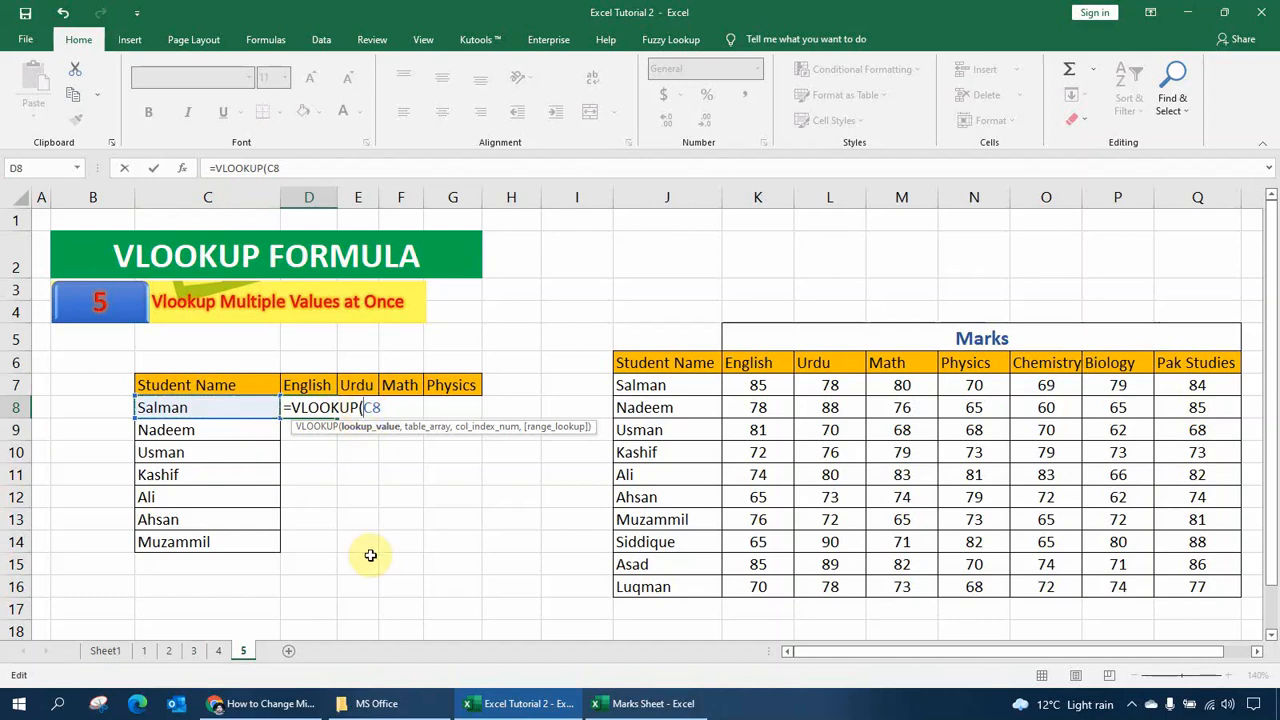
pyautogui.write('$')
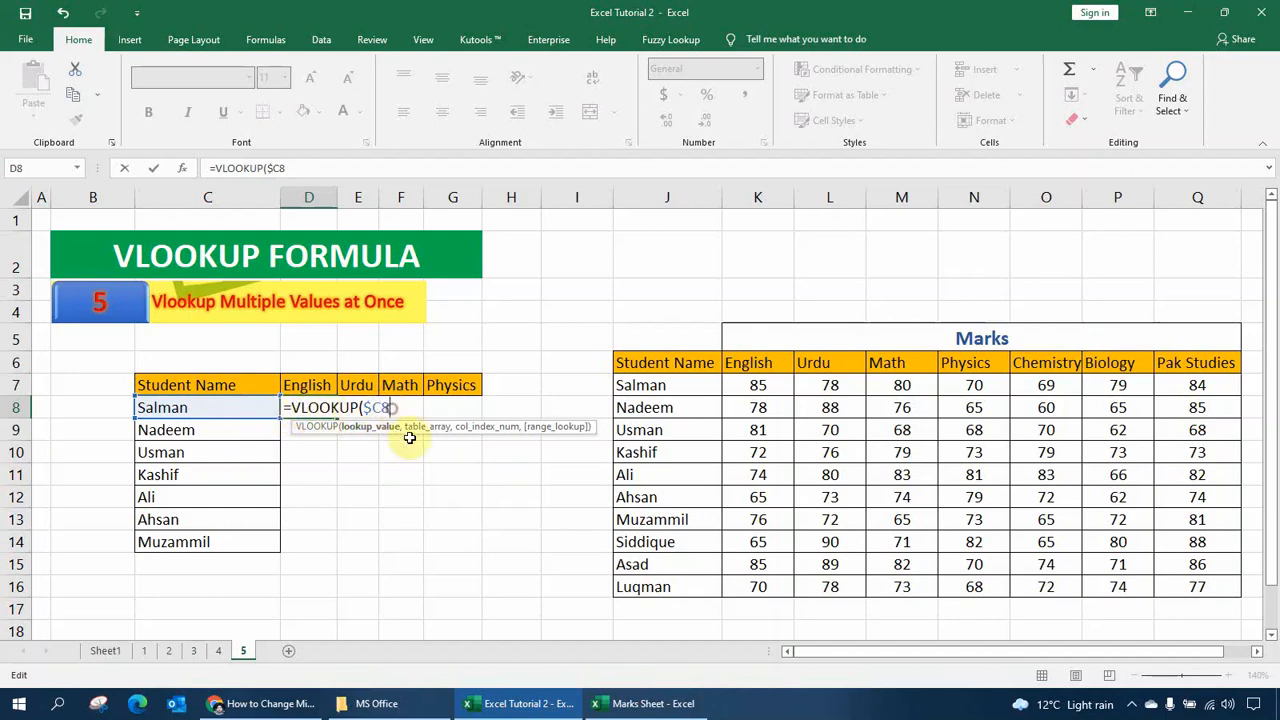
# - Set the table array of the D8 formula to the whole marks table as absolute range $J$6:$Q$16
pyautogui.write(',')
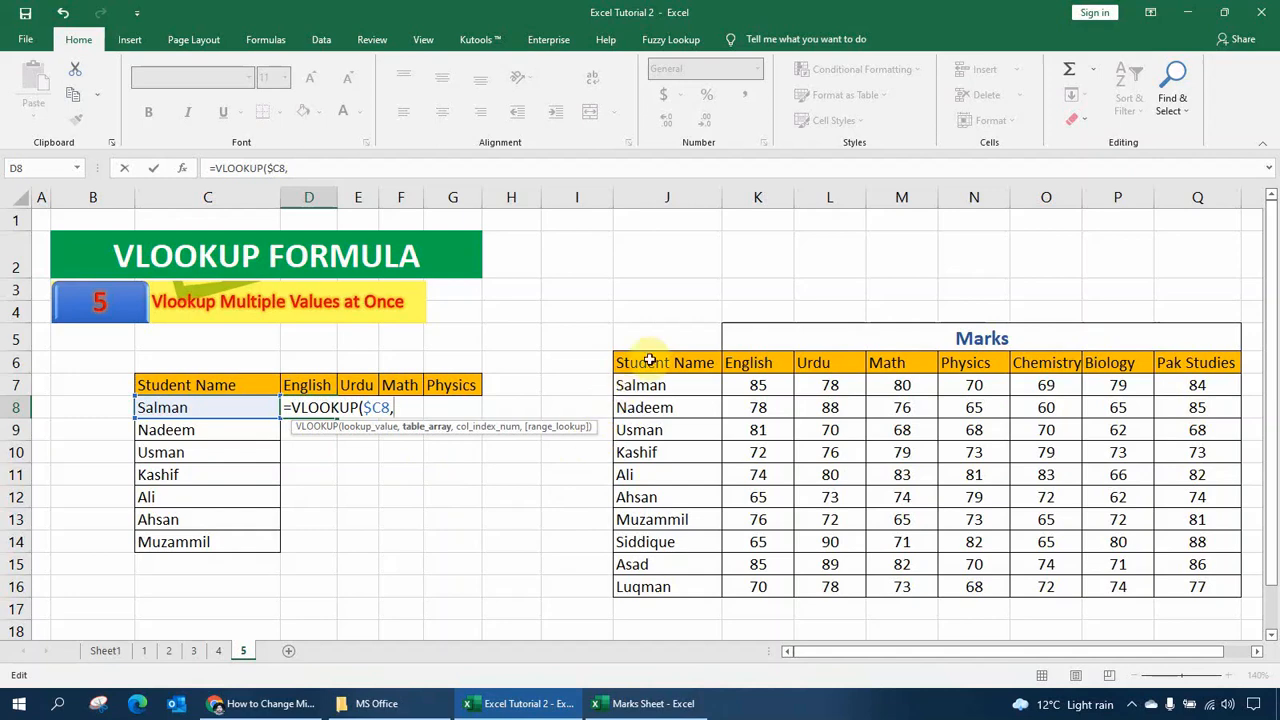
pyautogui.moveTo(646, 362); pyautogui.dragTo(1206, 592)
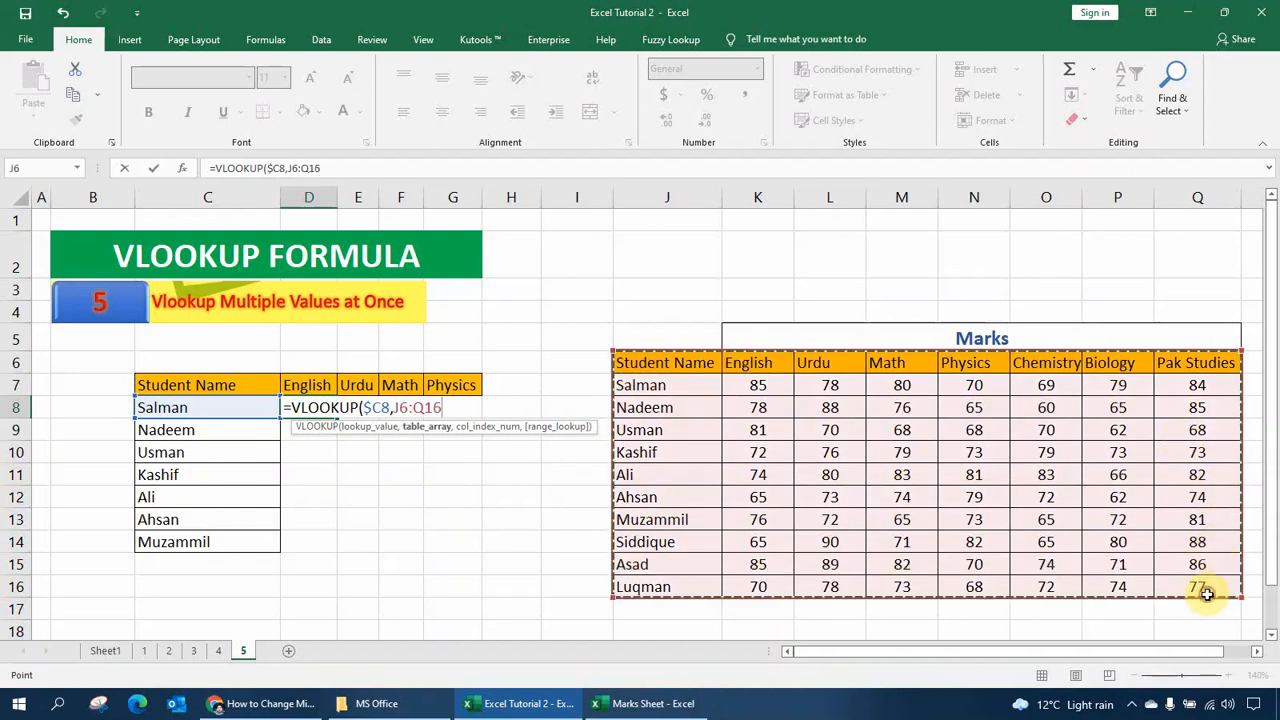
pyautogui.press('F4')
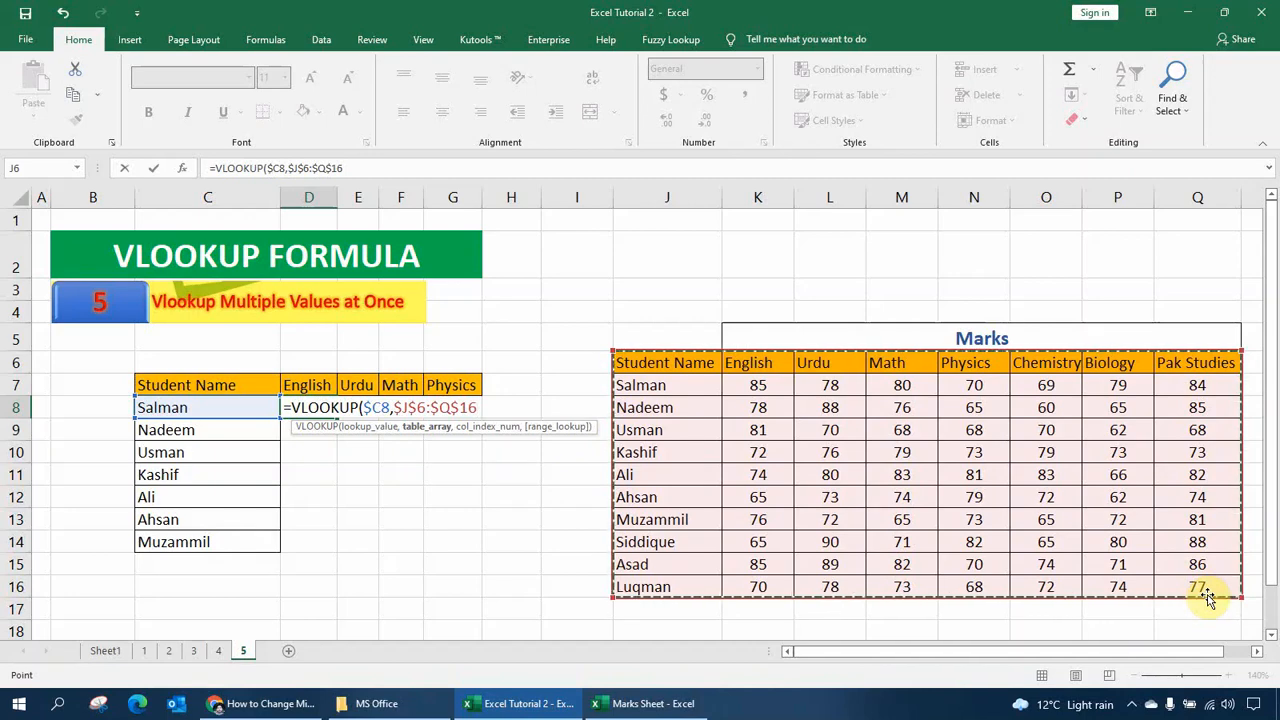
pyautogui.write(',')
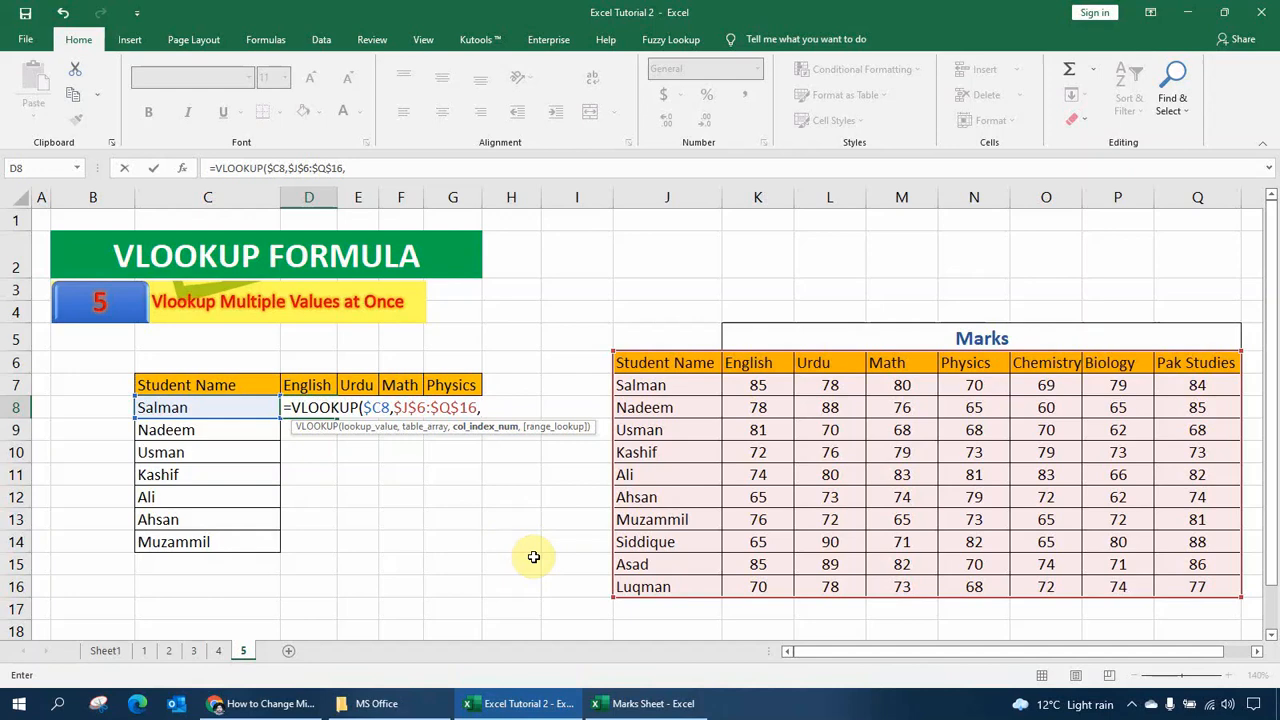
# - Nest a COLUMNS function as the column index in D8, using the array $J$6:K6 with only its start locked
pyautogui.write('c')
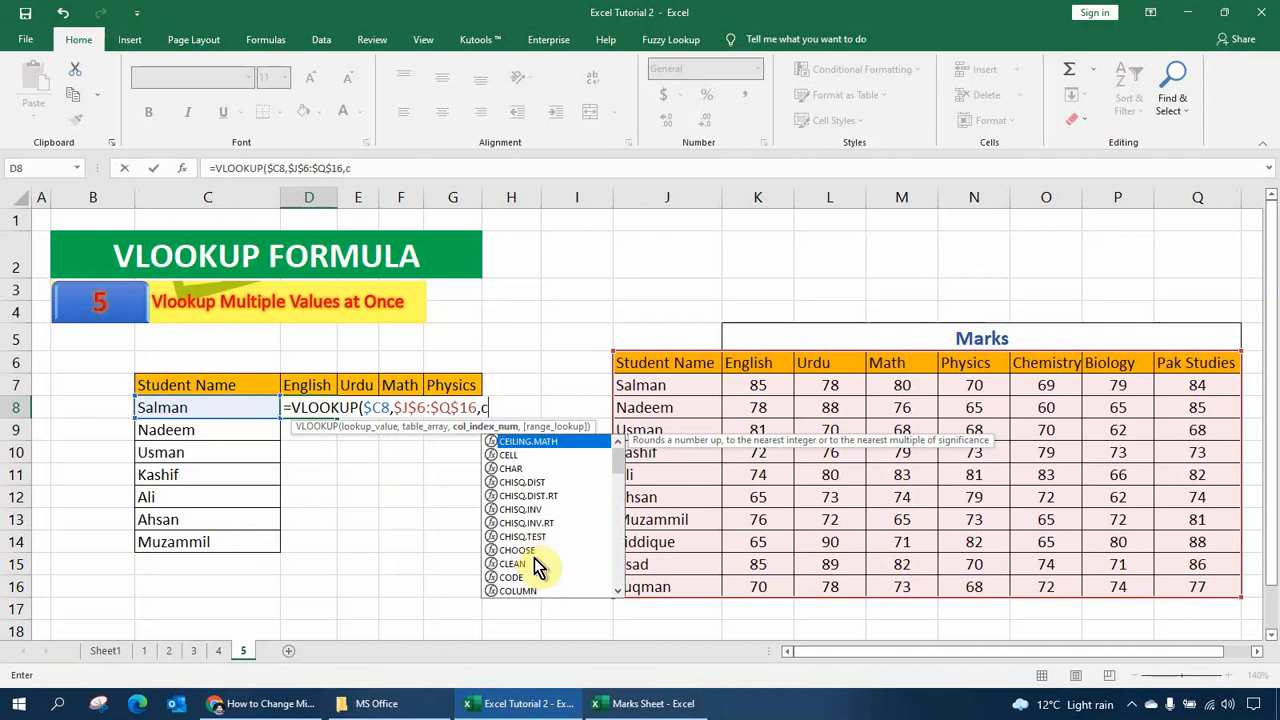
pyautogui.write('olm')
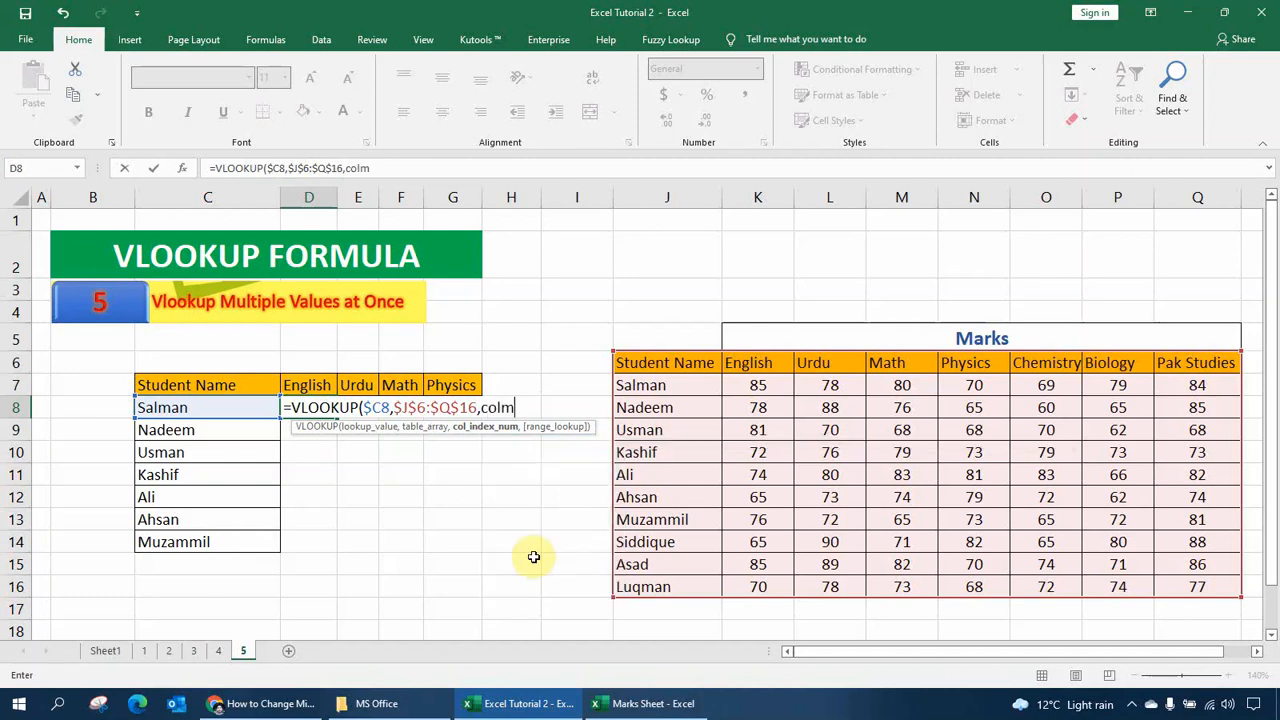
pyautogui.press('BackSpace')
pyautogui.write('u')
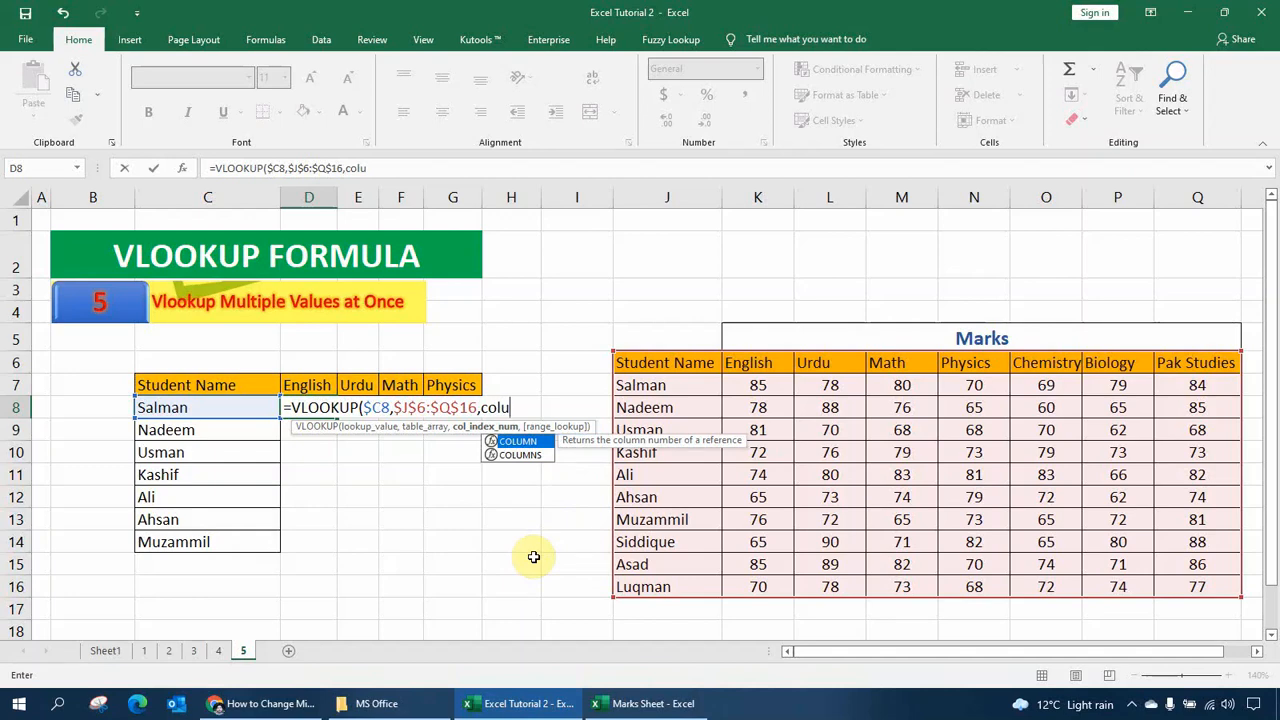
pyautogui.press('Down')
pyautogui.press('Tab')
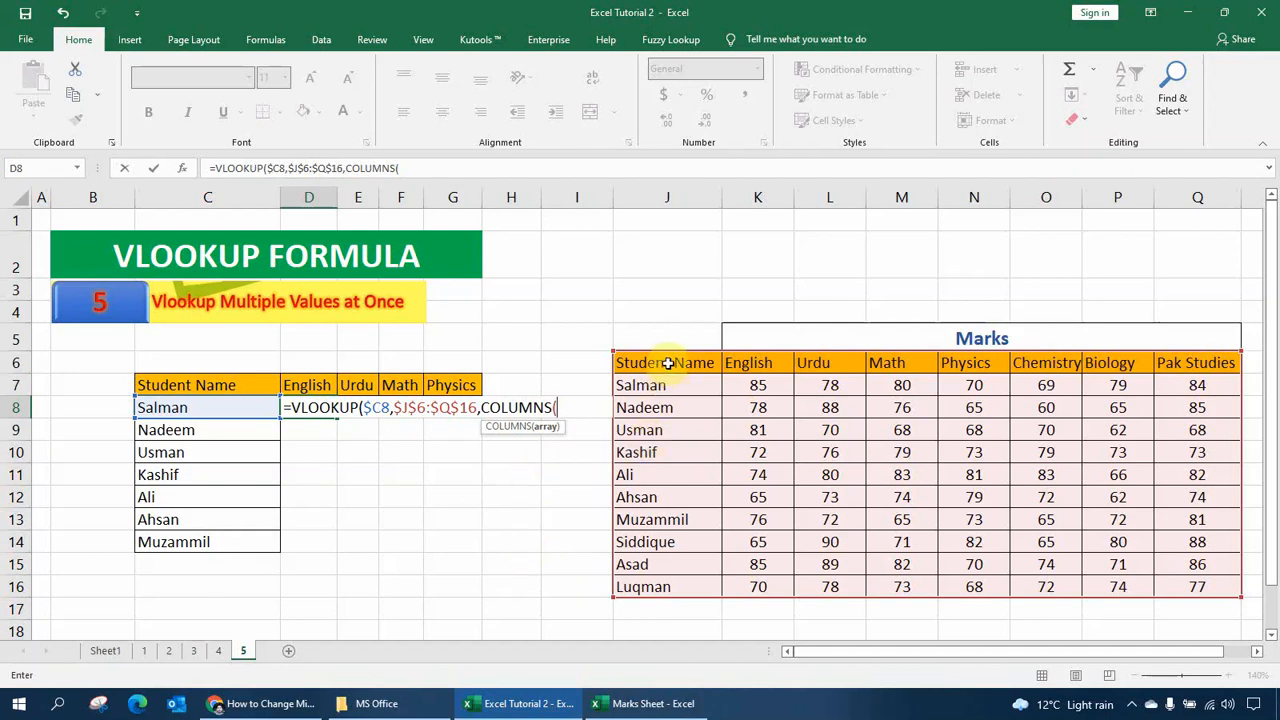
pyautogui.moveTo(668, 363); pyautogui.dragTo(727, 362)
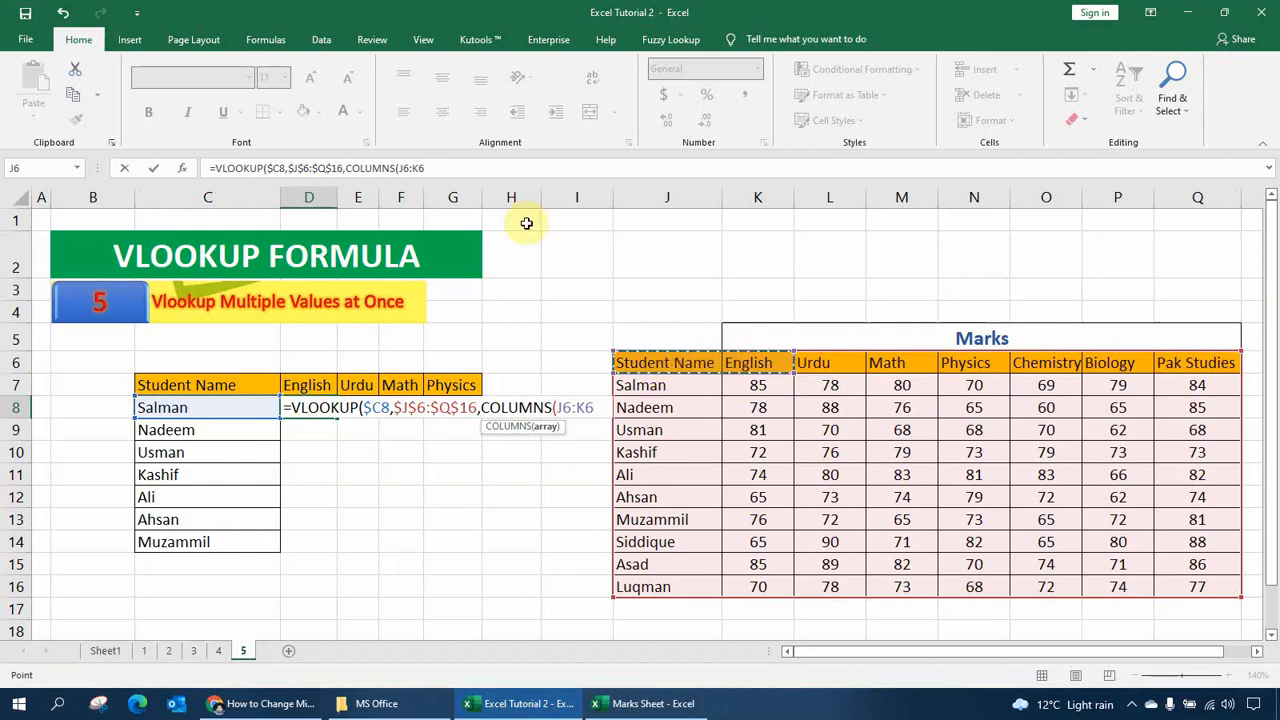
pyautogui.click(408, 167)
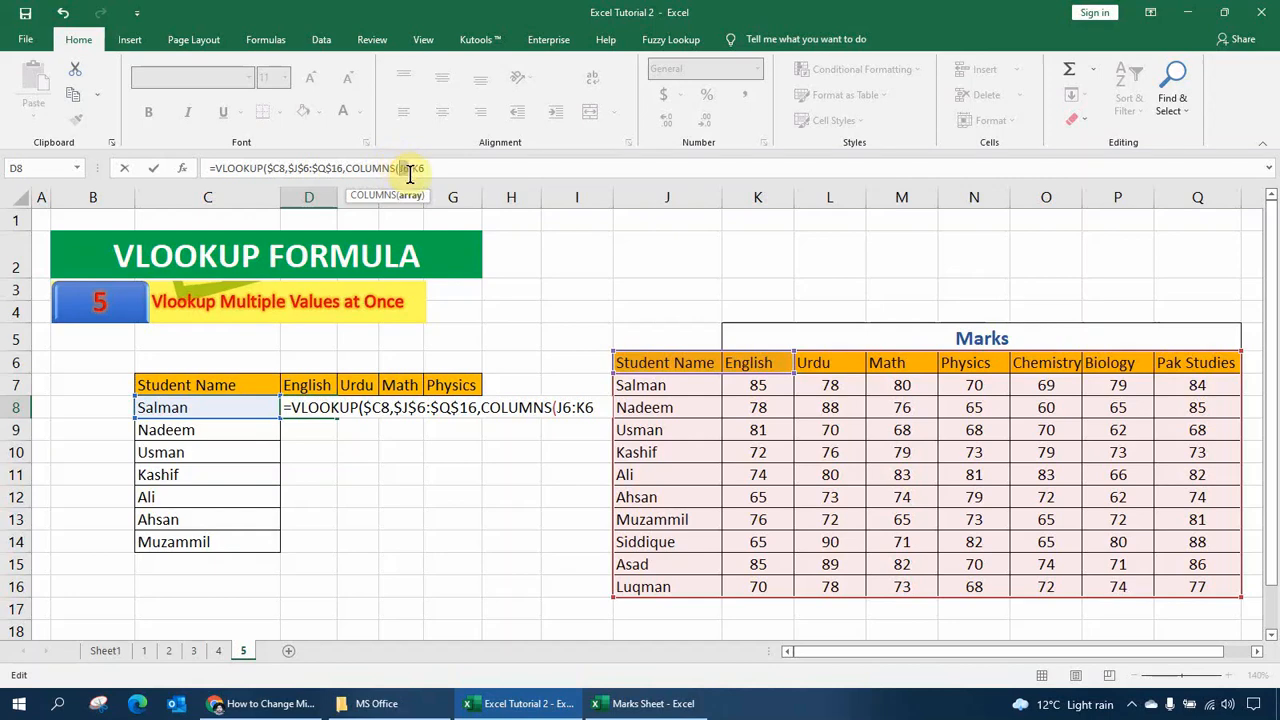
pyautogui.press('F4')
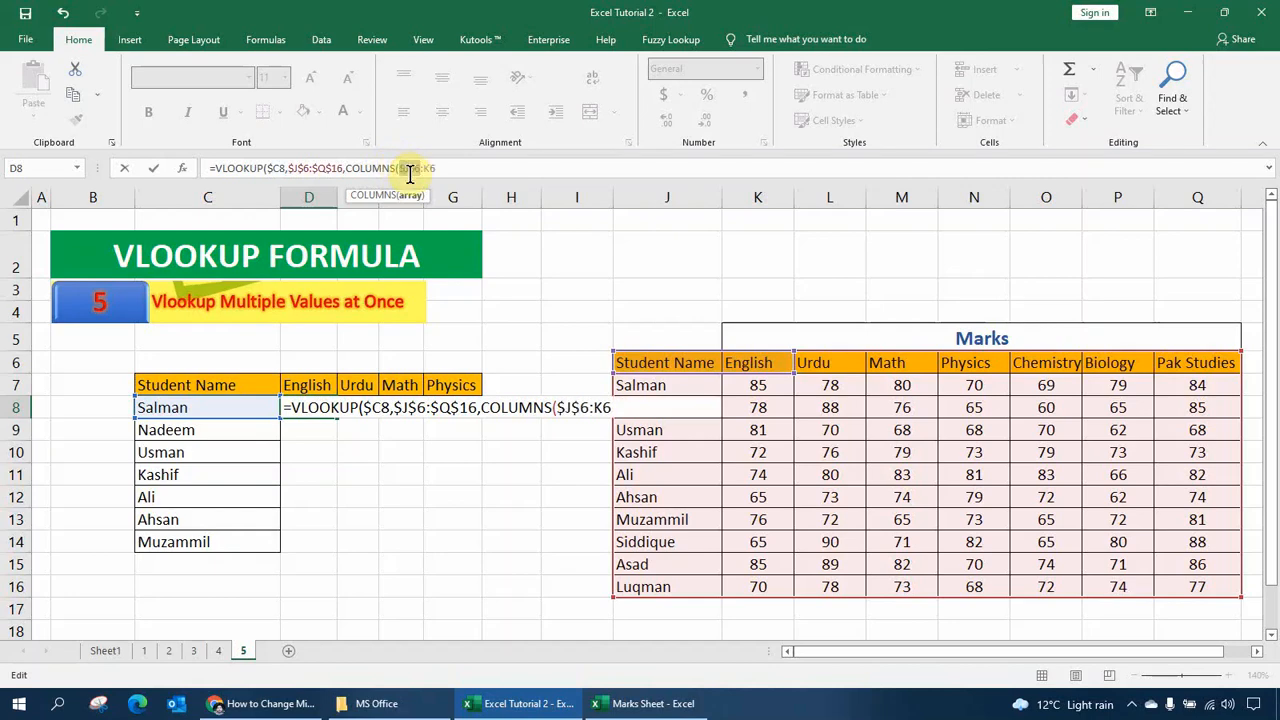
# - Close the COLUMNS function in D8, set the VLOOKUP range lookup to 0 for an exact match, and enter the formula
pyautogui.click(466, 168)
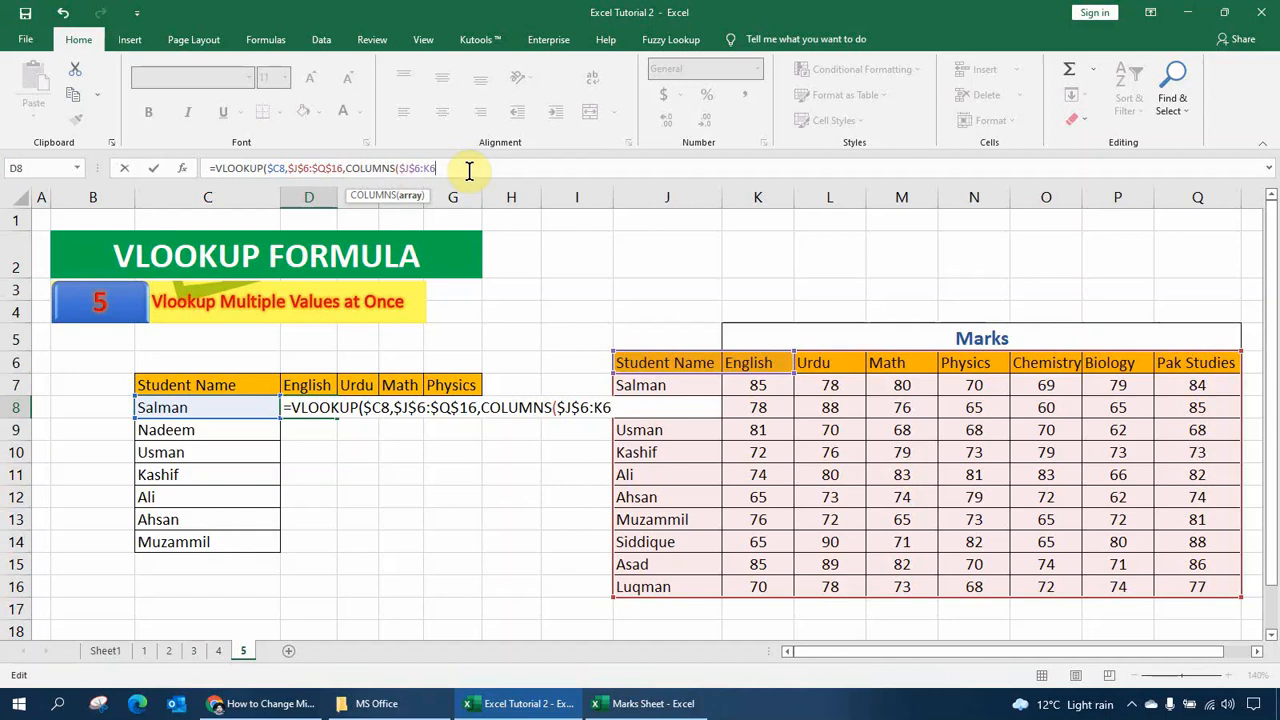
pyautogui.write(')')
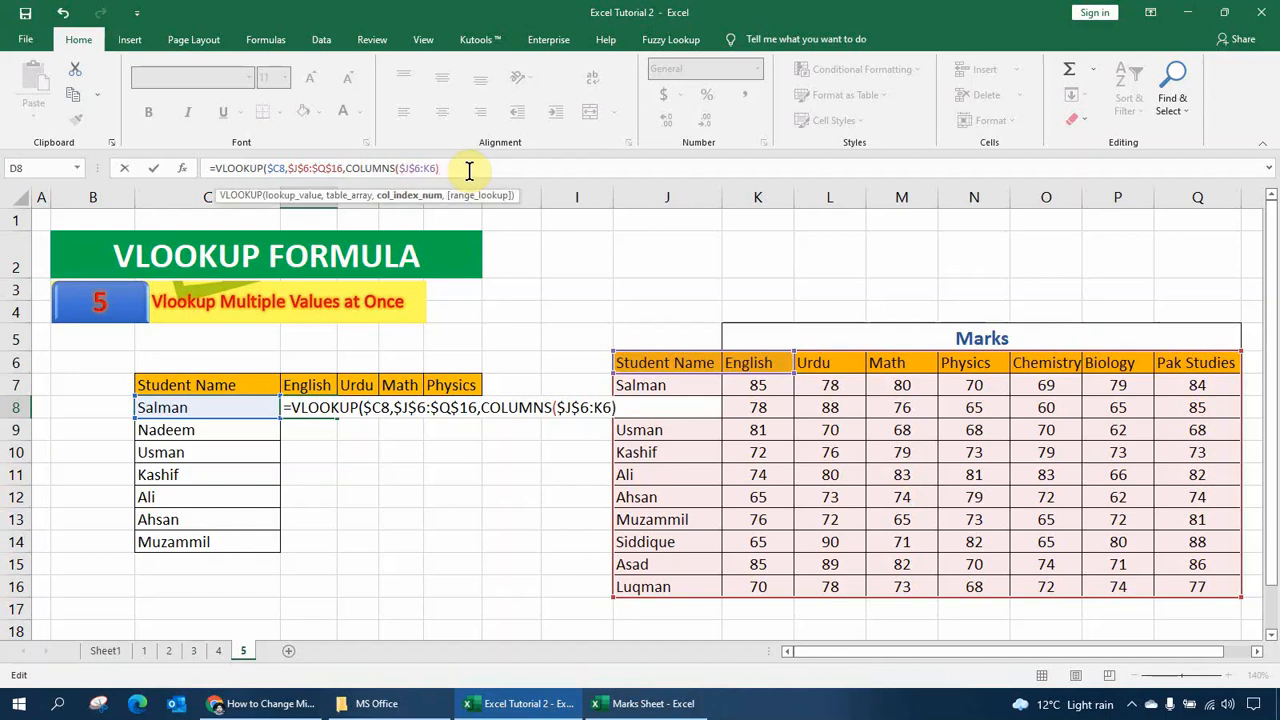
pyautogui.write(',')
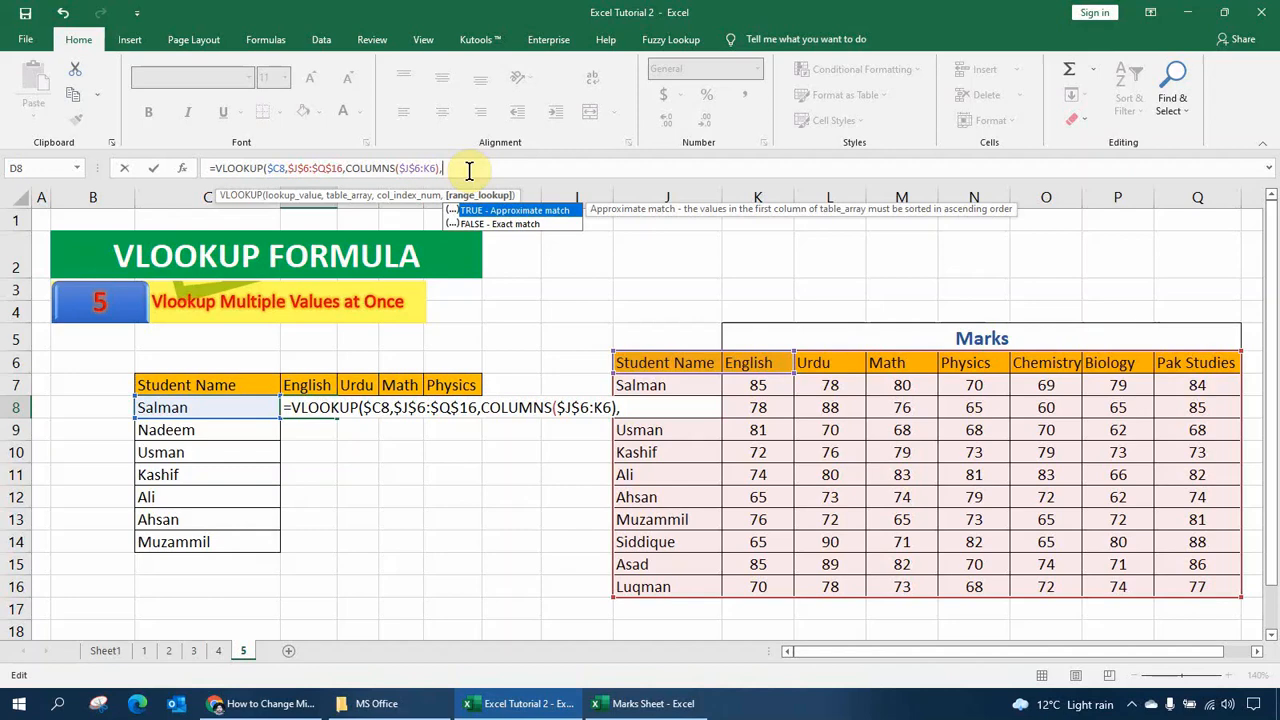
pyautogui.write('0')
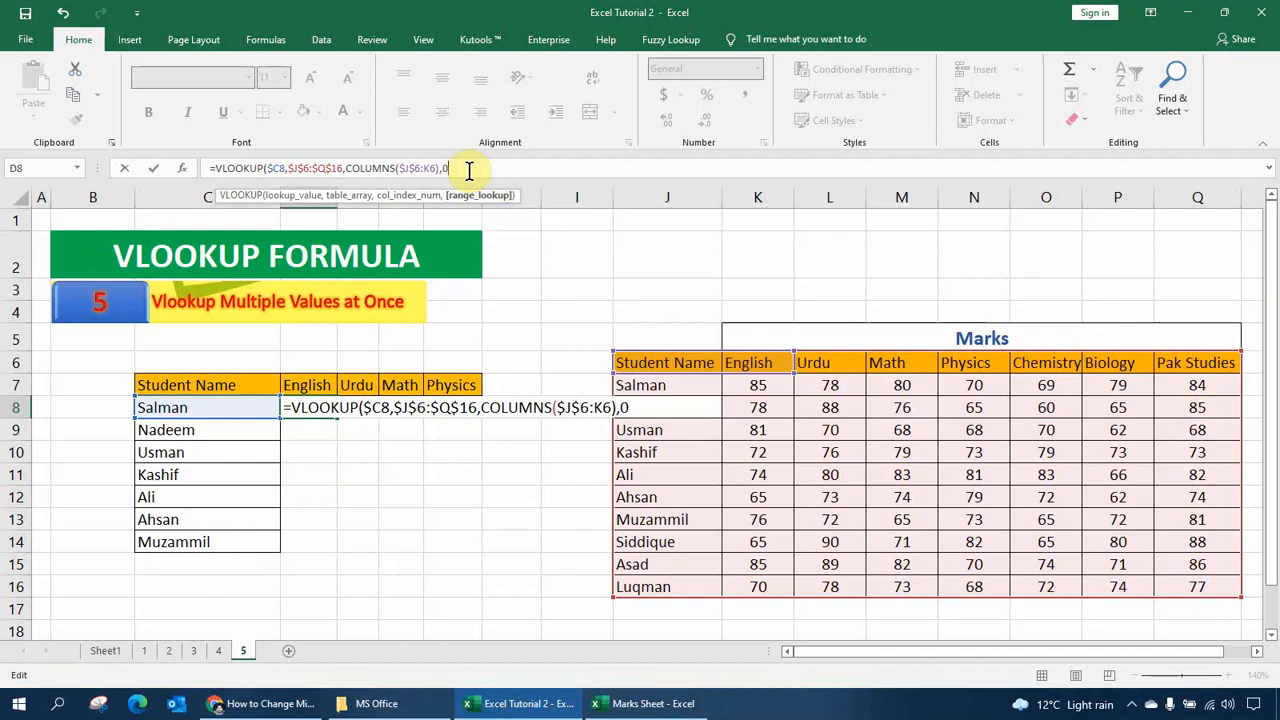
pyautogui.write(')')
pyautogui.press('Return')
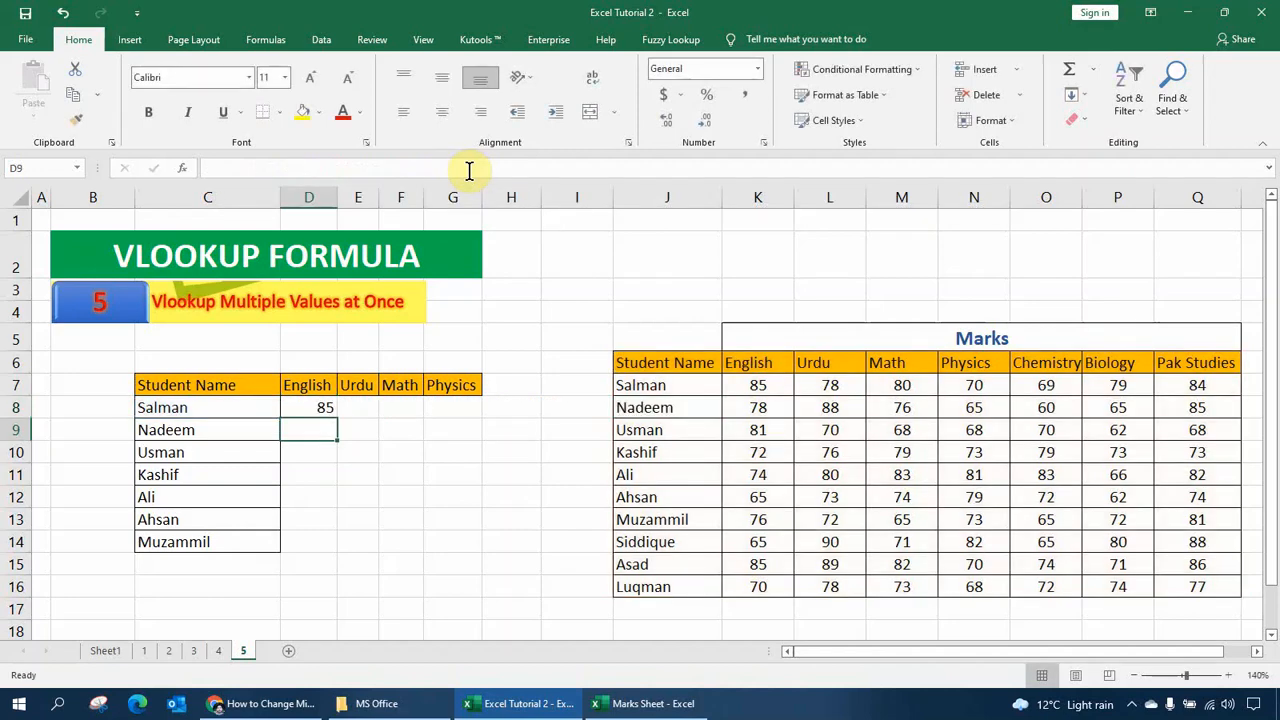
# - Fill the D8 formula down to D14 and check the English results against the marks table
pyautogui.click(322, 408)
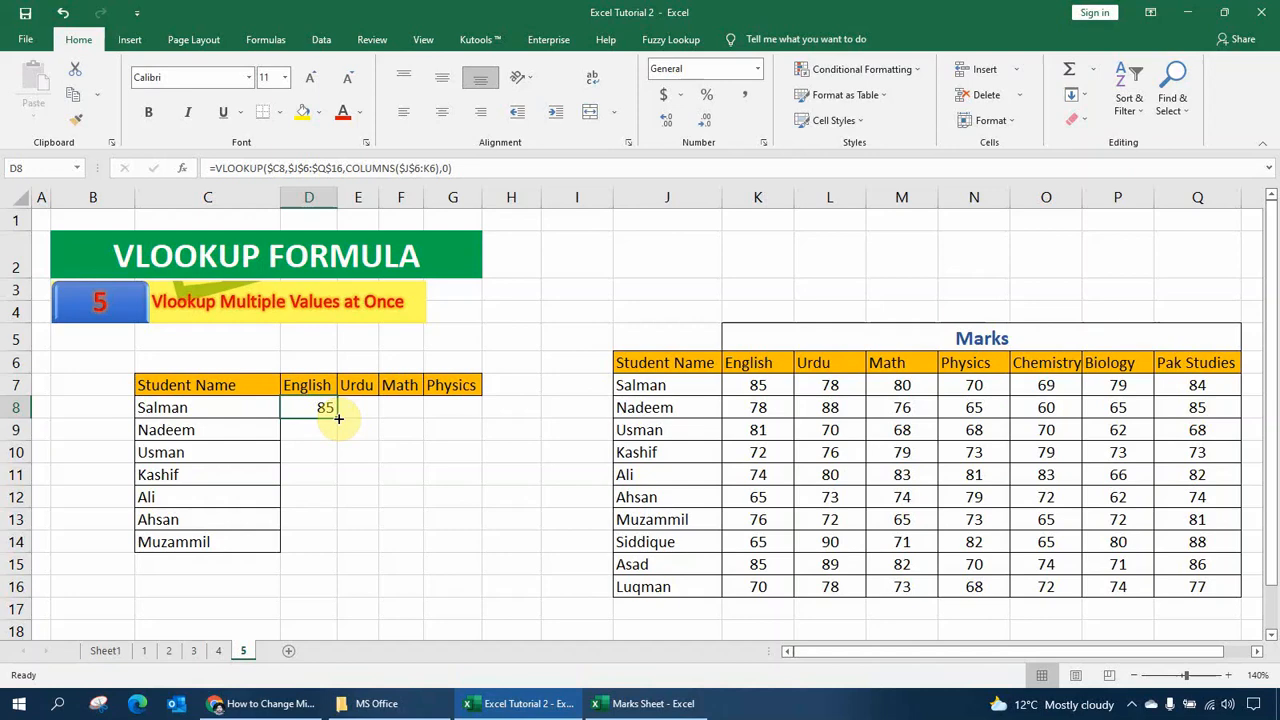
pyautogui.moveTo(338, 419); pyautogui.dragTo(326, 543)
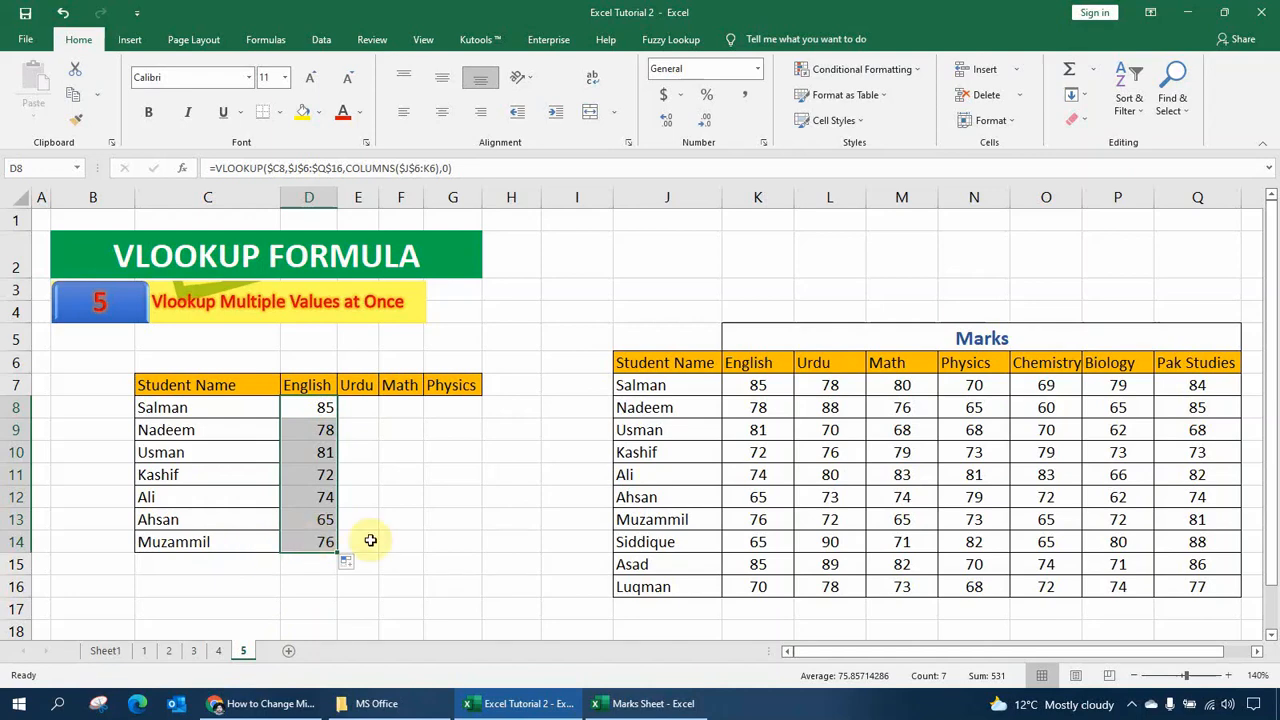
pyautogui.click(754, 518)
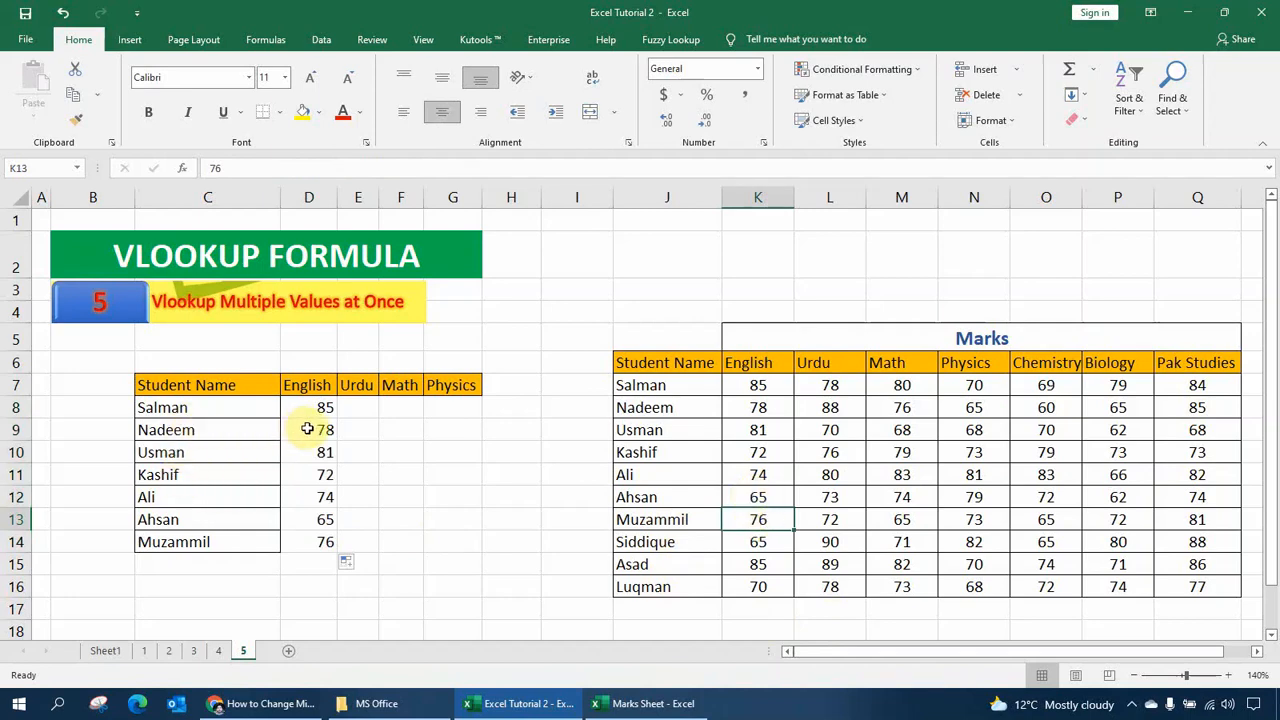
pyautogui.click(738, 408)
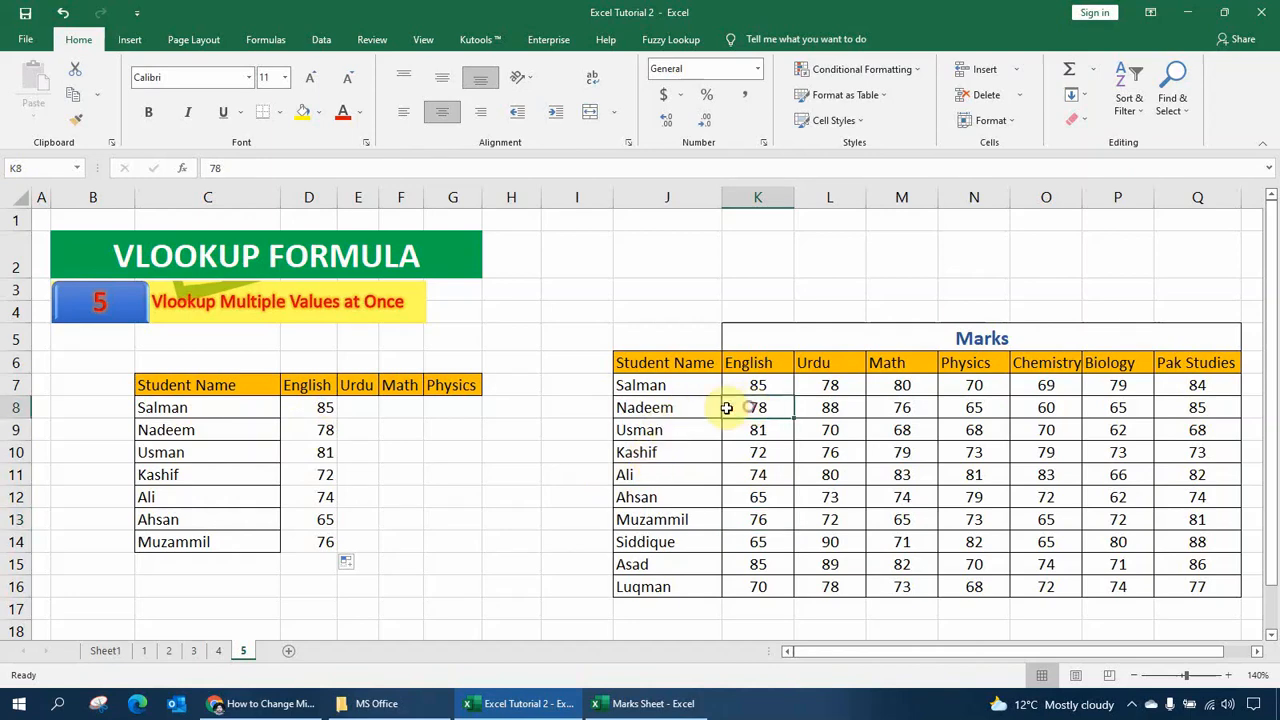
# - Fill the English formulas across the Urdu, Math and Physics columns to G14, and compare the row 8 results with the marks table
pyautogui.click(317, 409)
pyautogui.moveTo(317, 408); pyautogui.dragTo(466, 551)
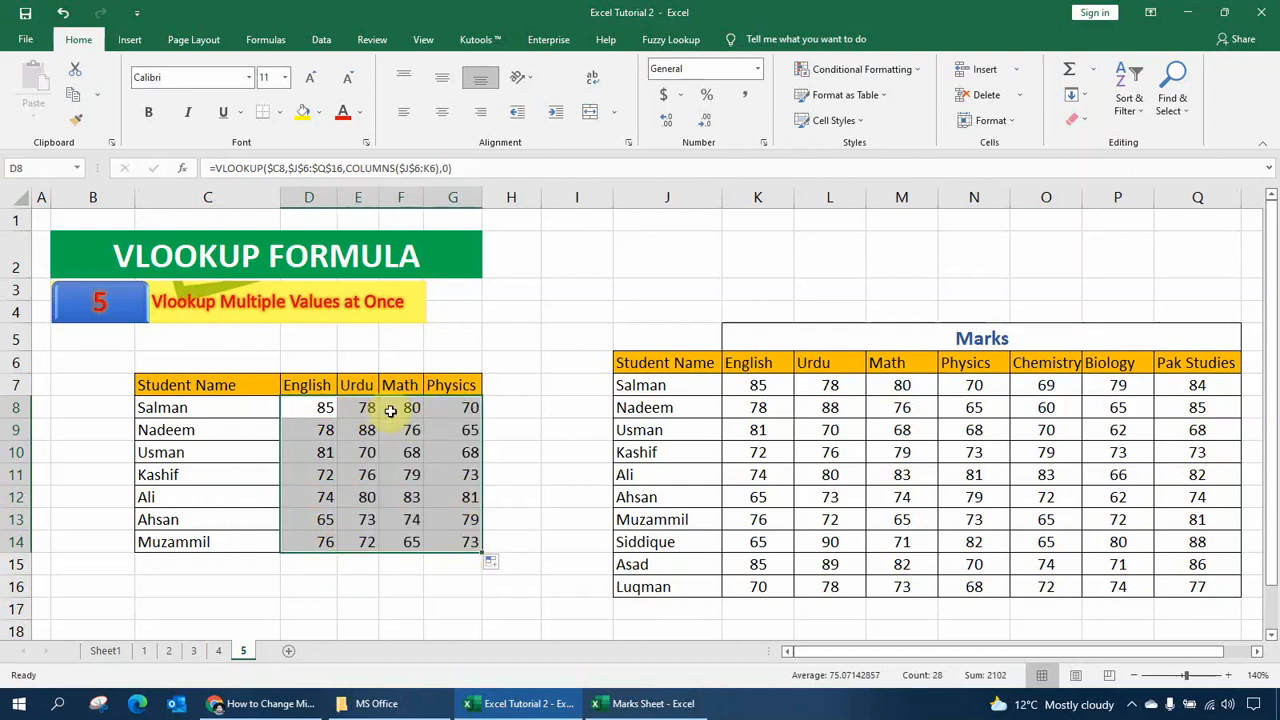
pyautogui.click(347, 407)
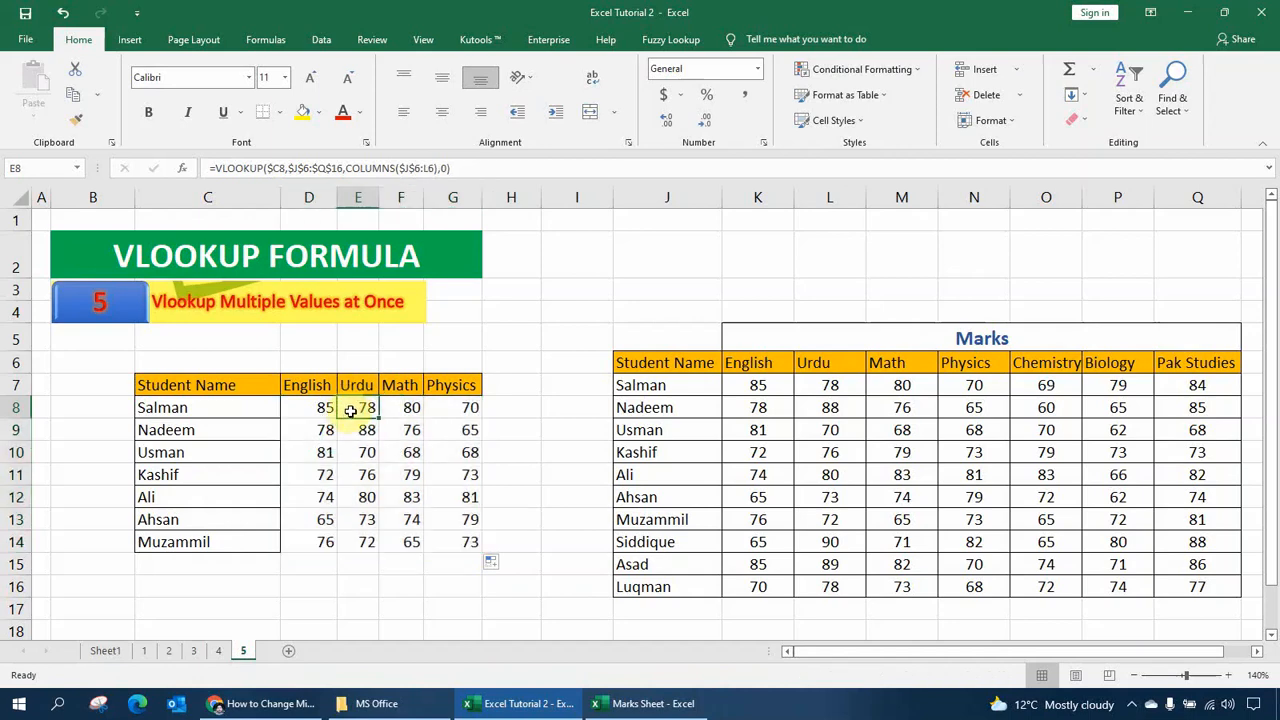
pyautogui.click(835, 385)
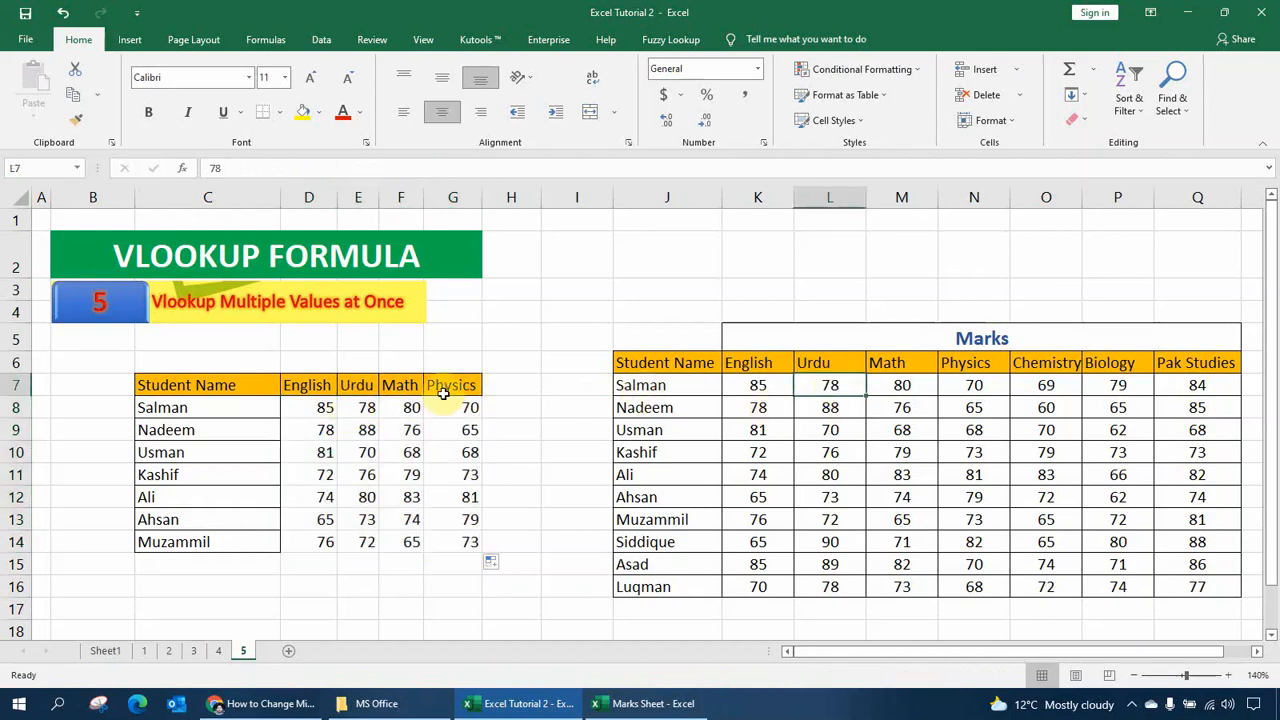
pyautogui.click(395, 407)
pyautogui.click(900, 387)
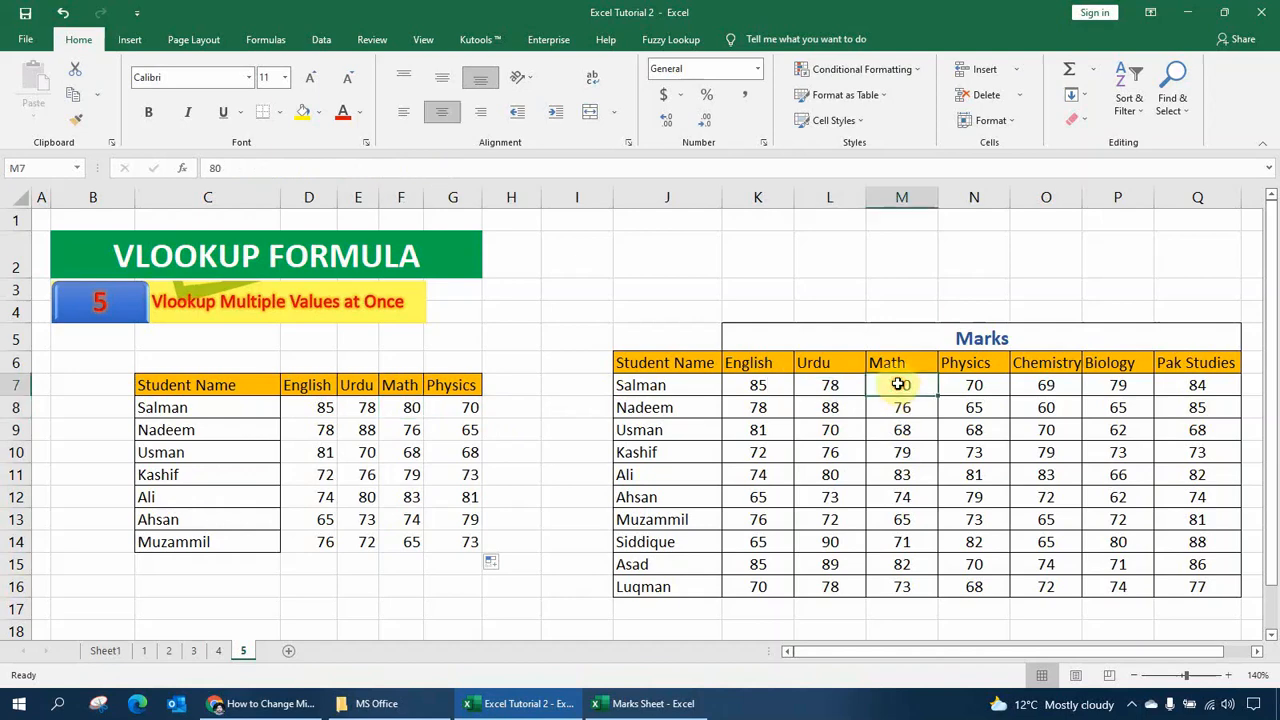
pyautogui.click(443, 410)
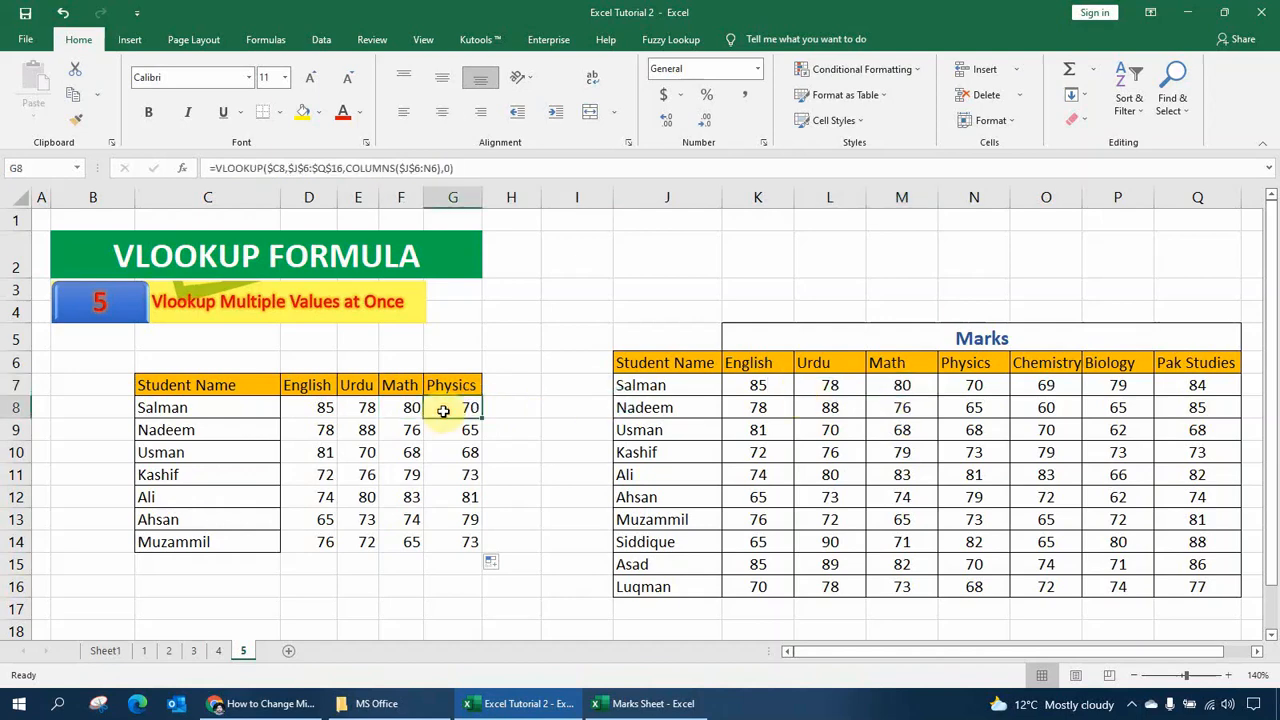
pyautogui.click(963, 391)
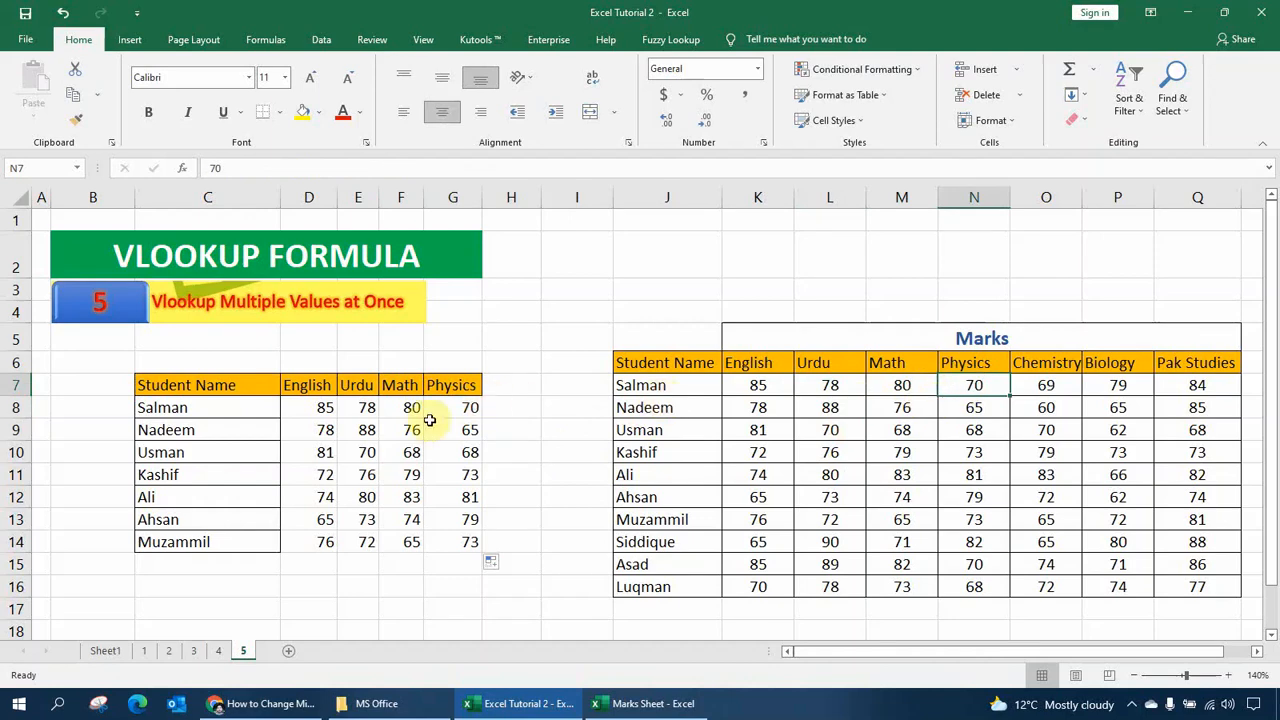